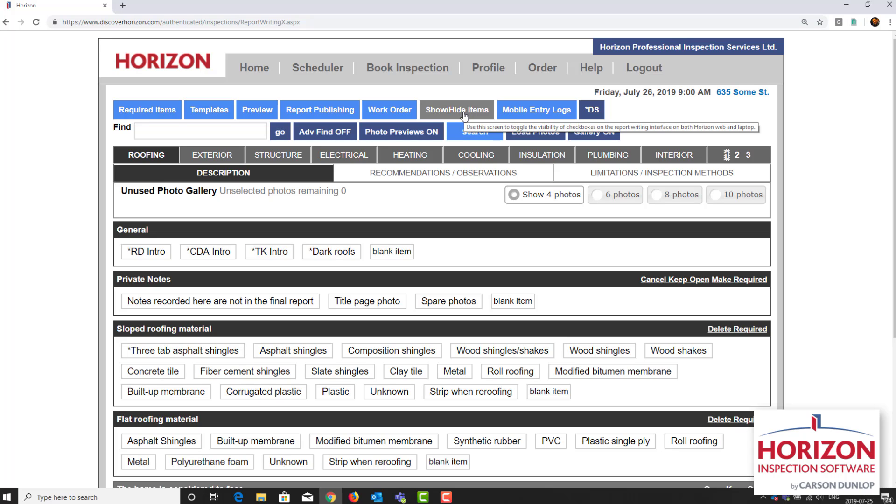
Step: Upload all the photos from the inspected property's folder on the Desktop to the inspection
click(533, 141)
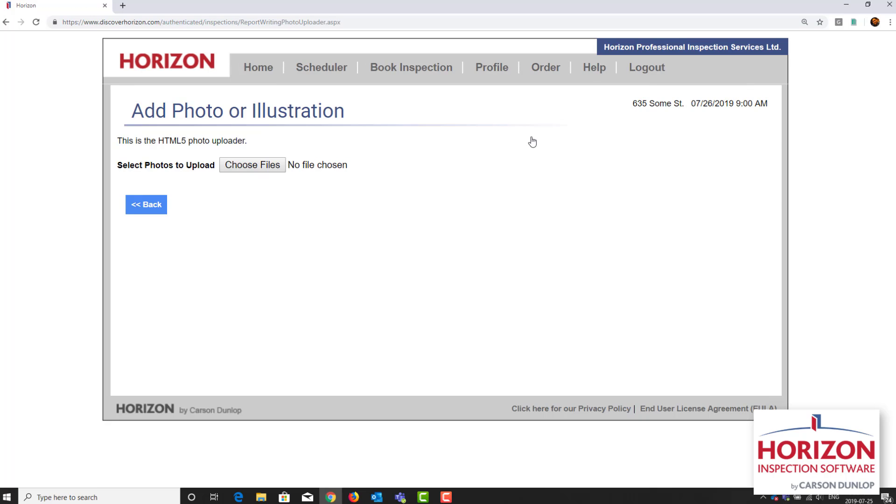
click(270, 166)
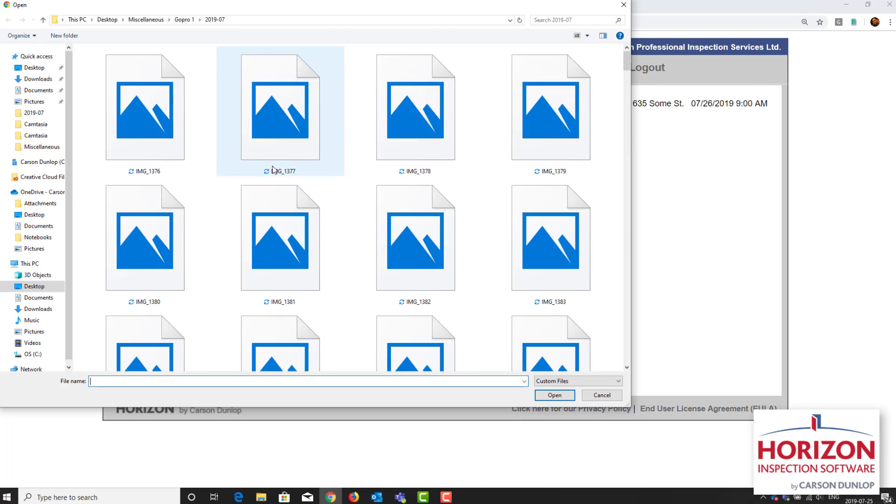
click(45, 68)
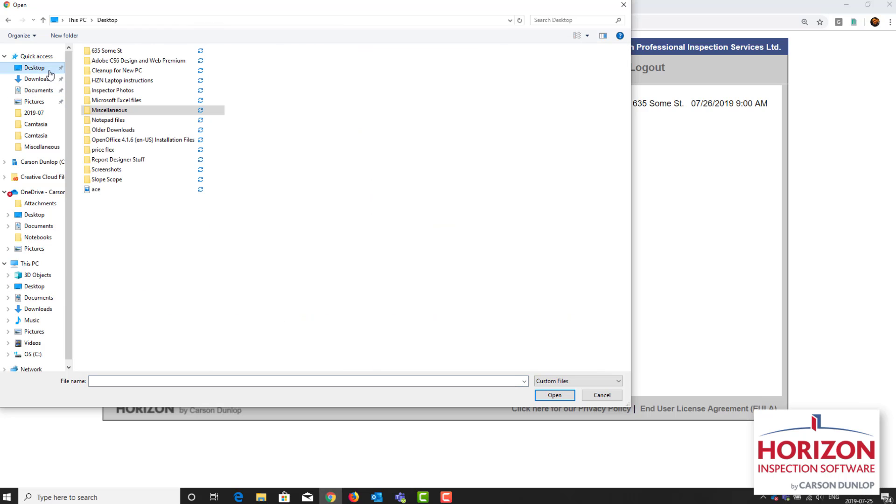
double_click(118, 55)
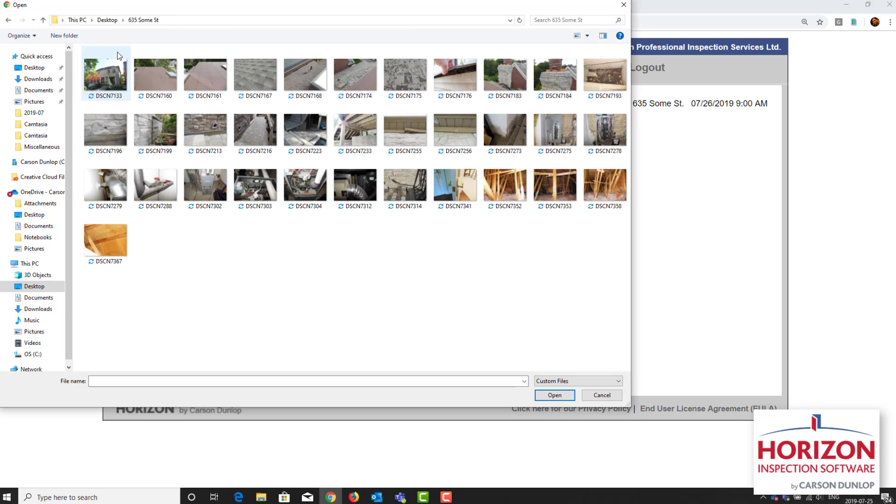
click(110, 79)
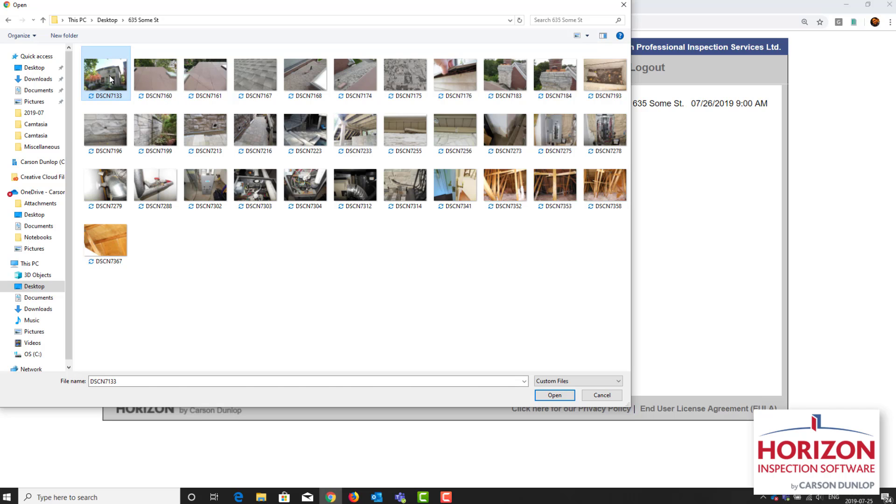
key(ctrl+a)
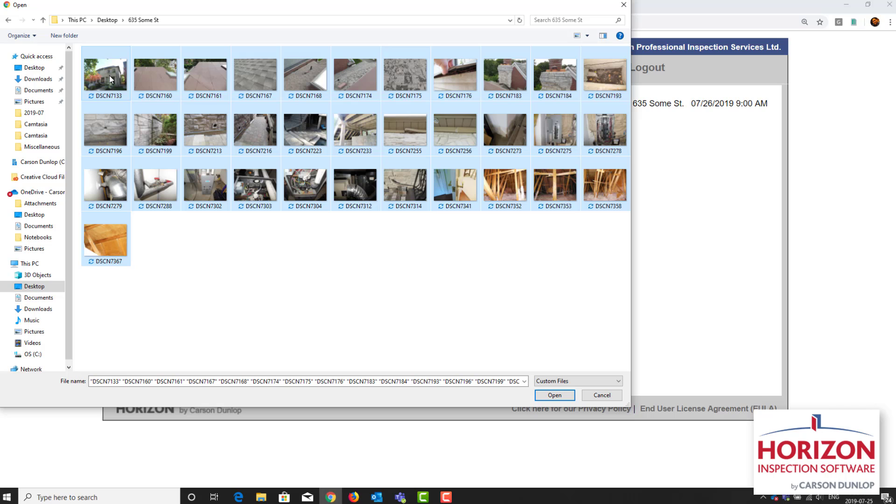
click(554, 396)
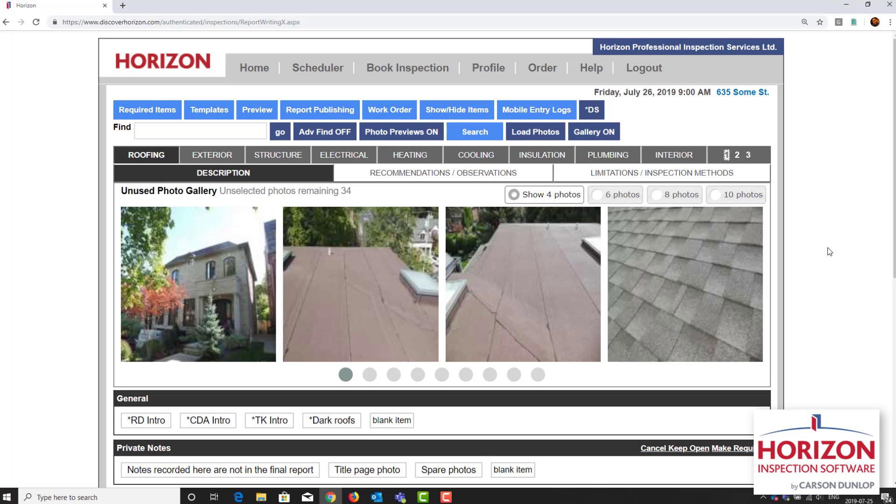
Step: Show 6 photos at a time in the unused photo gallery and assign the house front photo to Title page photo under Private Notes
click(636, 200)
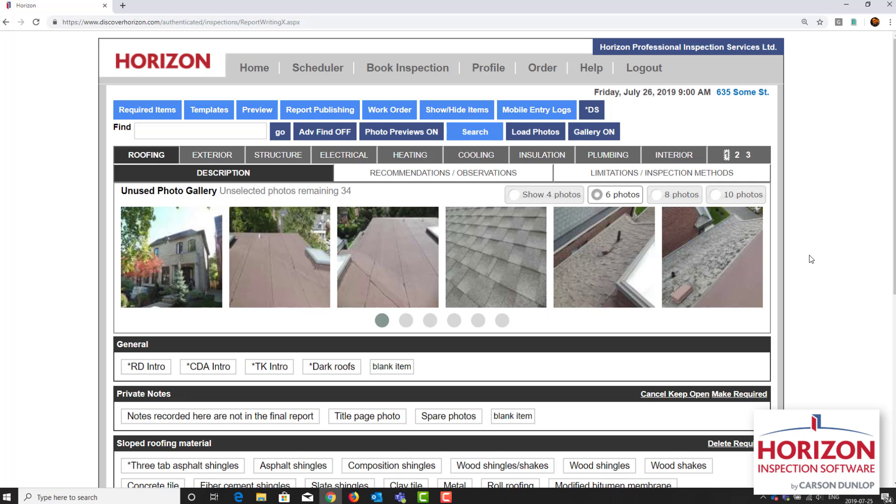
click(175, 260)
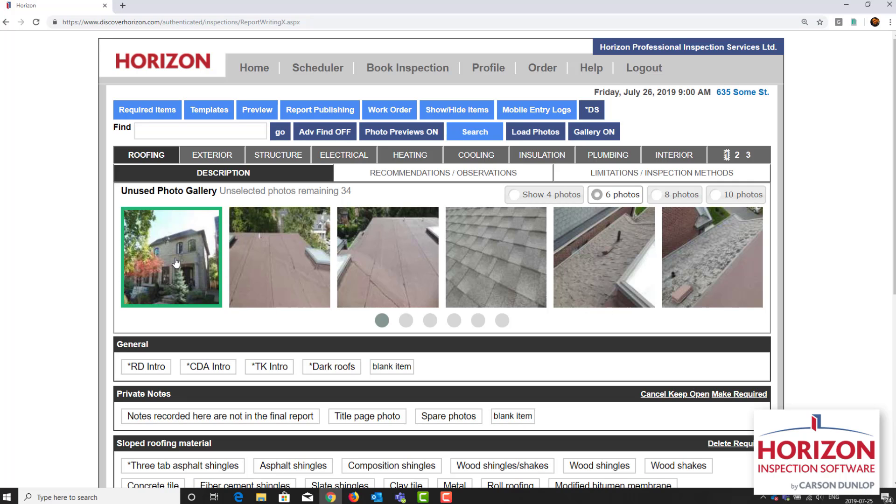
scroll(175, 260, down, 2)
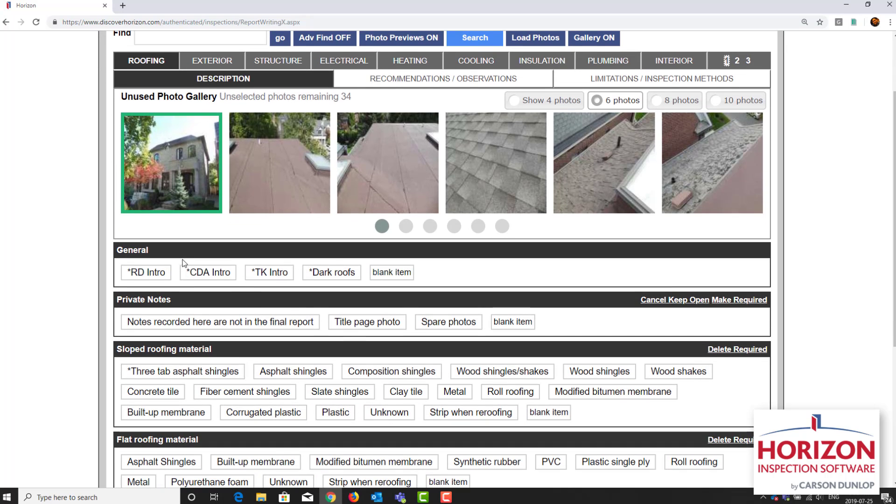
click(355, 329)
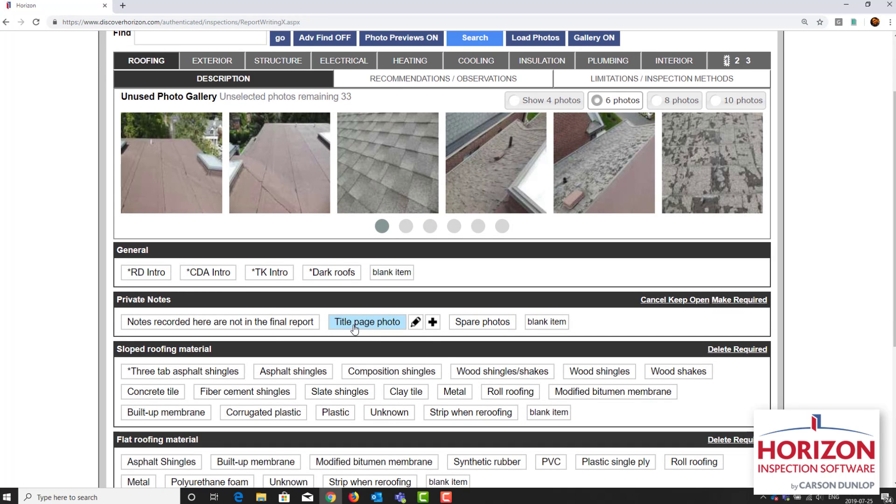
Step: Copy the house photo attached to the Title page photo item to the report's title page and save the item
click(416, 323)
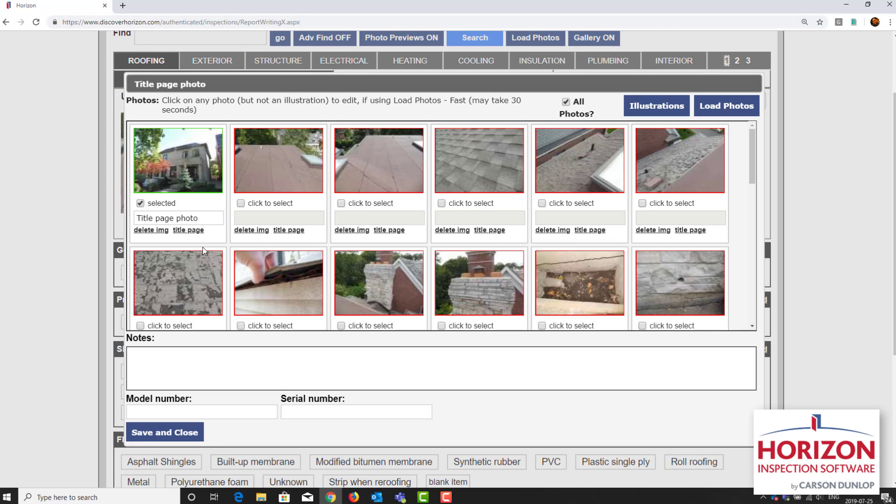
click(189, 230)
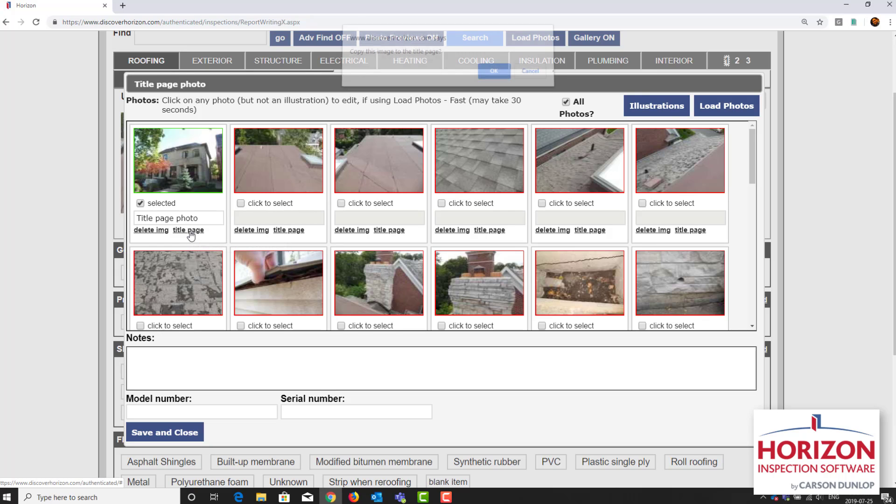
click(492, 75)
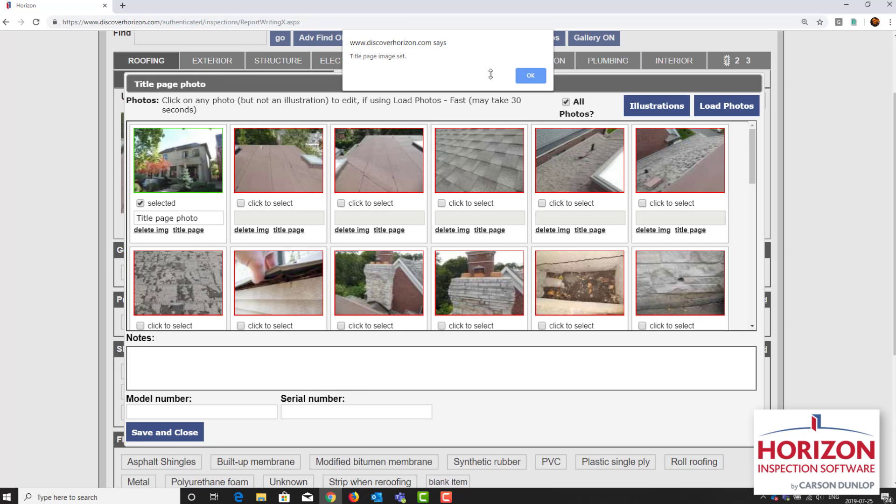
click(541, 79)
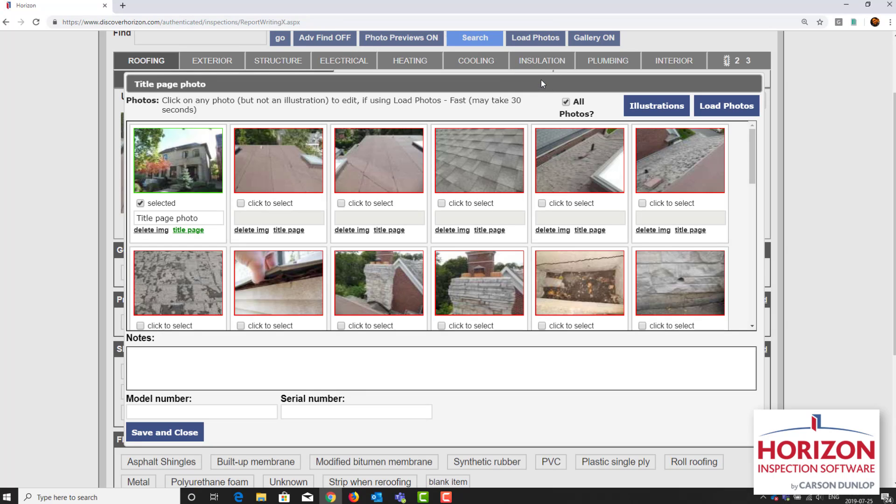
click(166, 432)
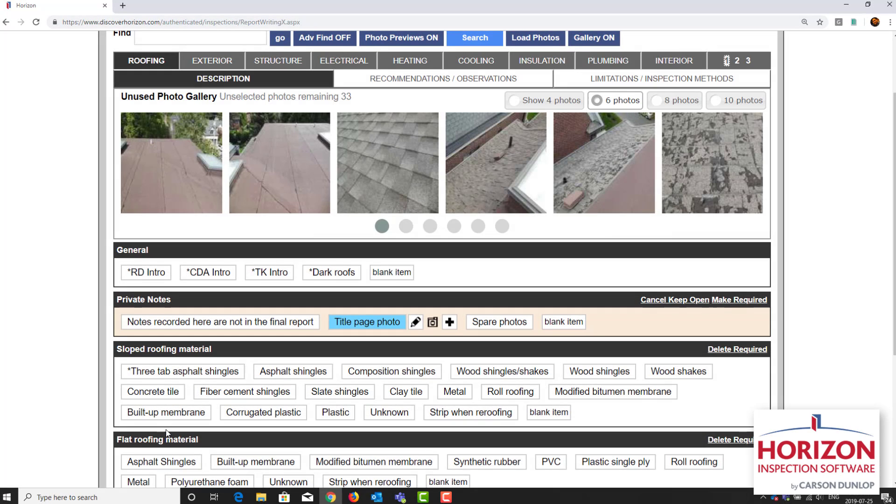
Step: Assign the two brown flat-roof photos to Modified bitumen membrane under Flat roofing material
click(164, 181)
click(278, 187)
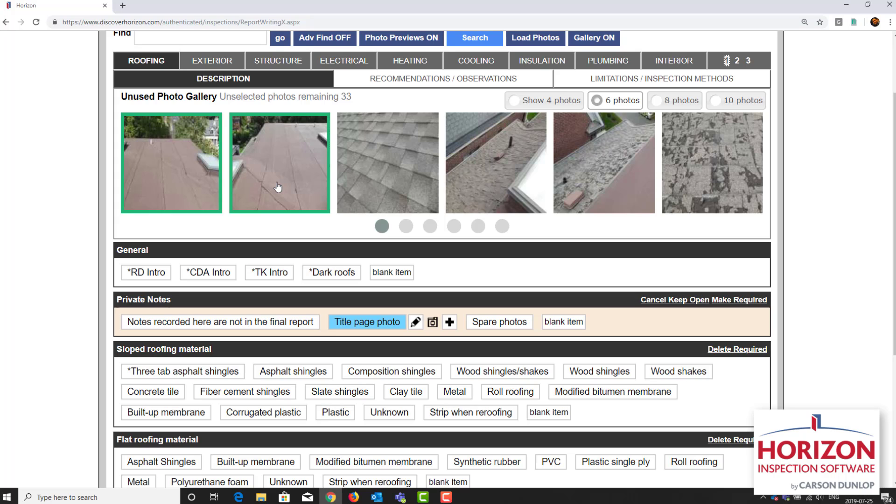
scroll(278, 187, down, 5)
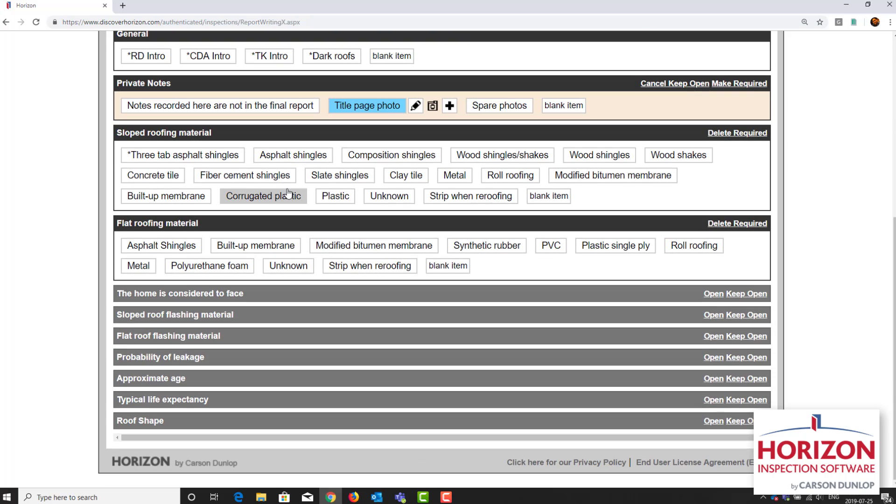
click(336, 247)
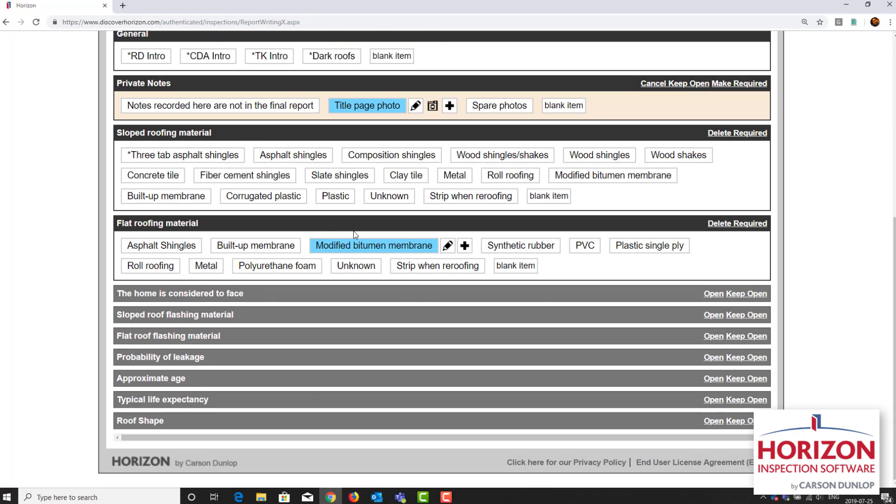
Step: Assign the first two gallery photos of the shingled roof to Asphalt shingles under Sloped roofing material
scroll(356, 233, up, 5)
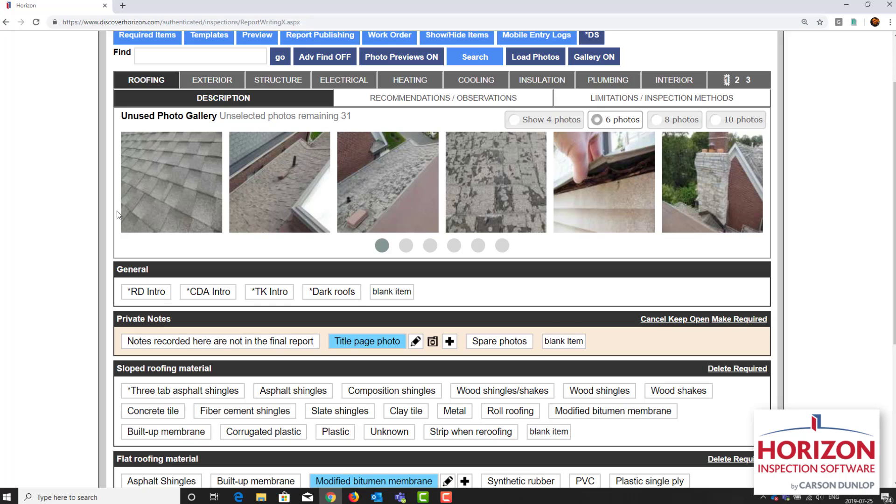
click(159, 204)
click(254, 200)
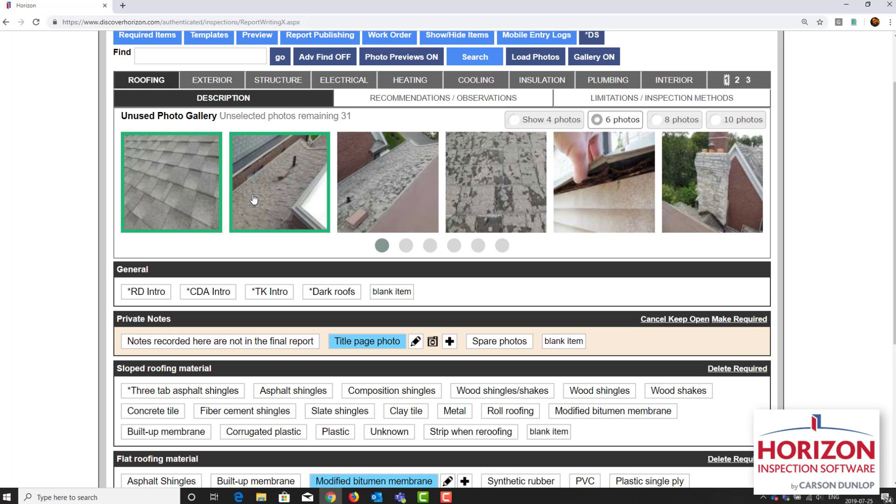
scroll(254, 199, down, 2)
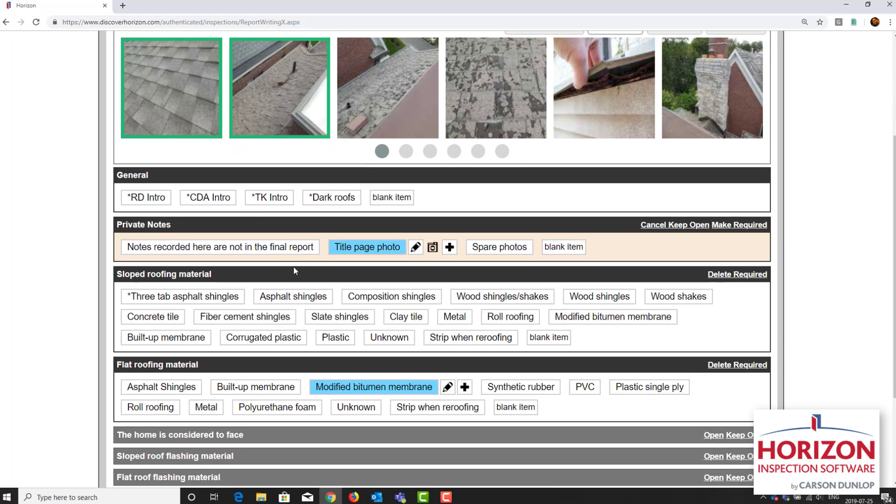
click(308, 293)
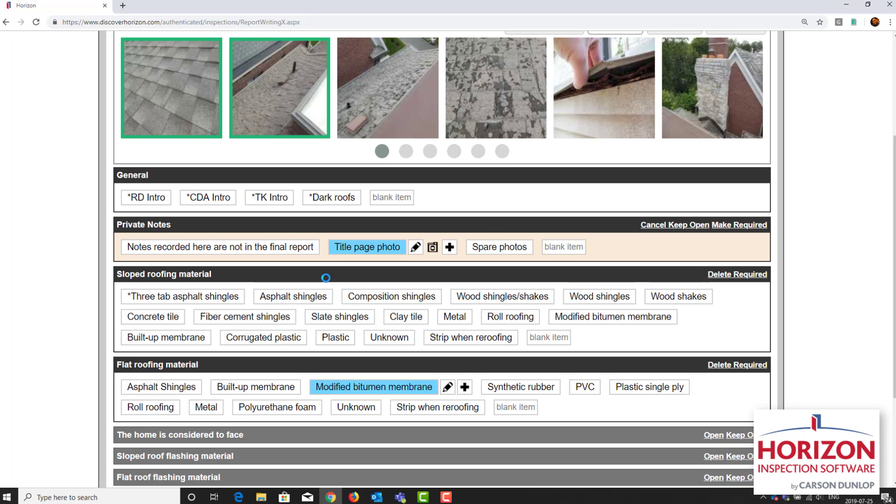
Step: Select the two worn shingle photos, search the report items for "asp shi old", and add them to the asphalt shingles condition "Old, worn out"
scroll(194, 243, up, 3)
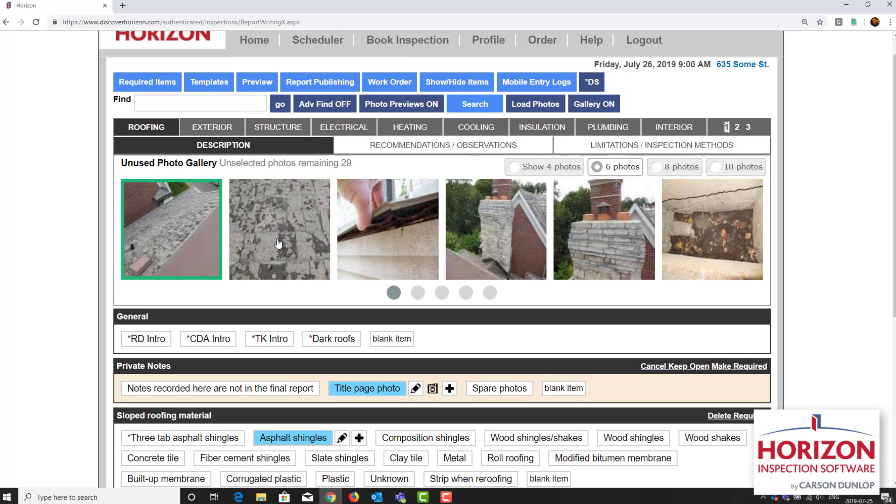
click(278, 243)
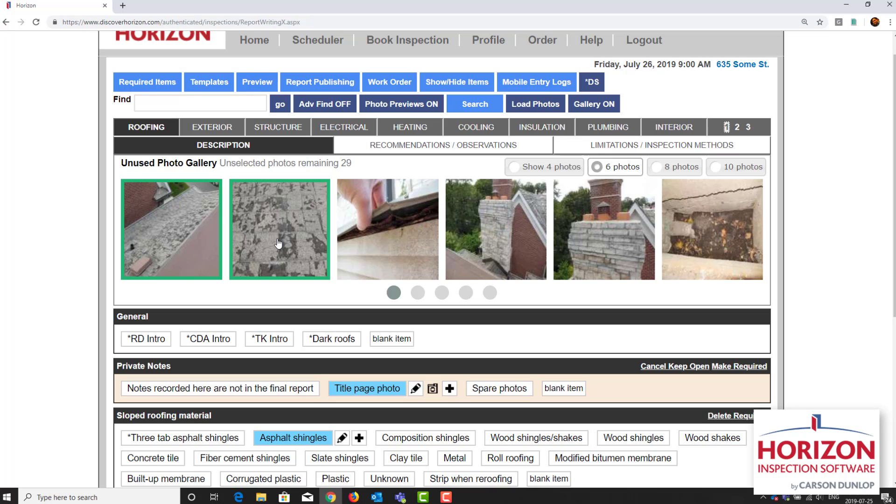
click(481, 109)
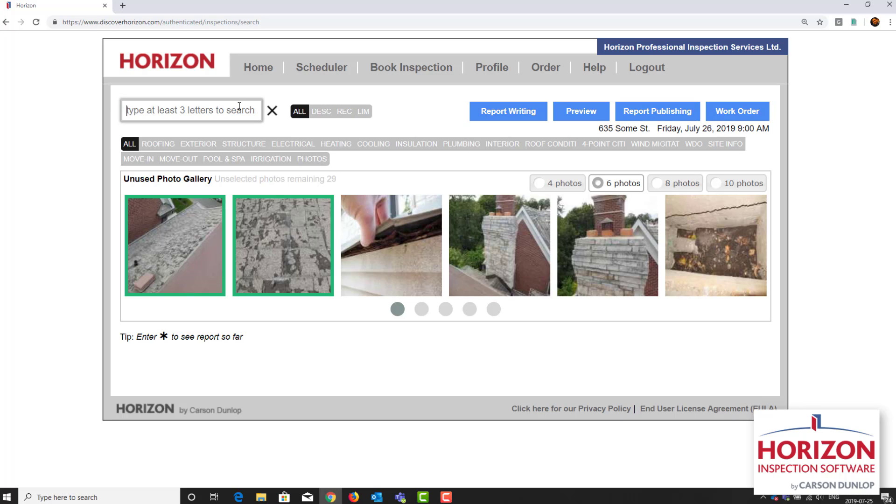
text(asp shi old)
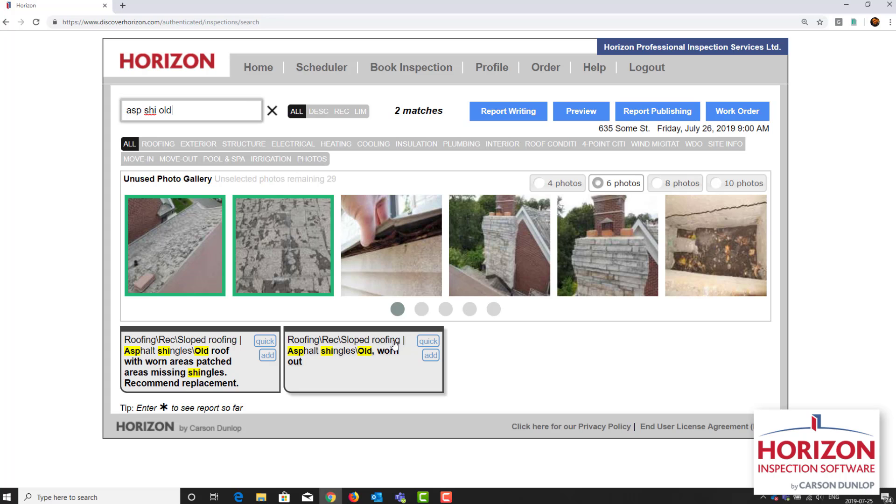
click(428, 357)
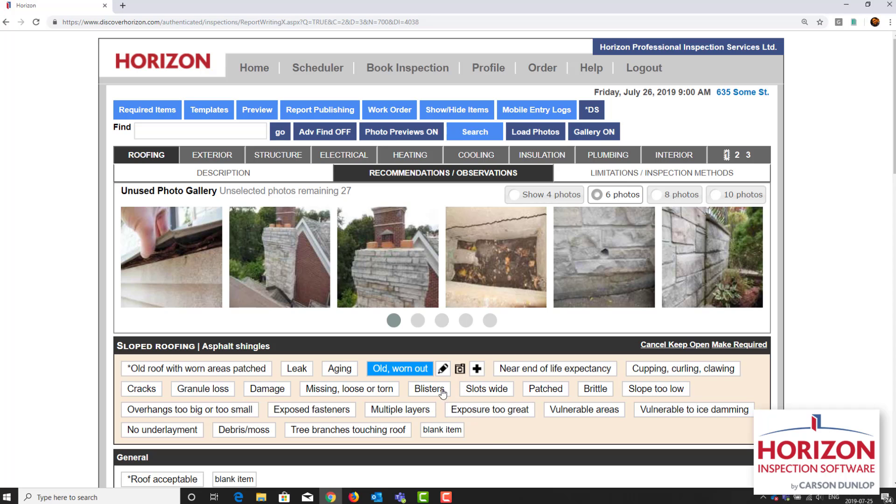
Step: Set the "Old, worn out" condition to West, Second Floor, Replace and Immediate, add it to the summary, and save it
click(443, 371)
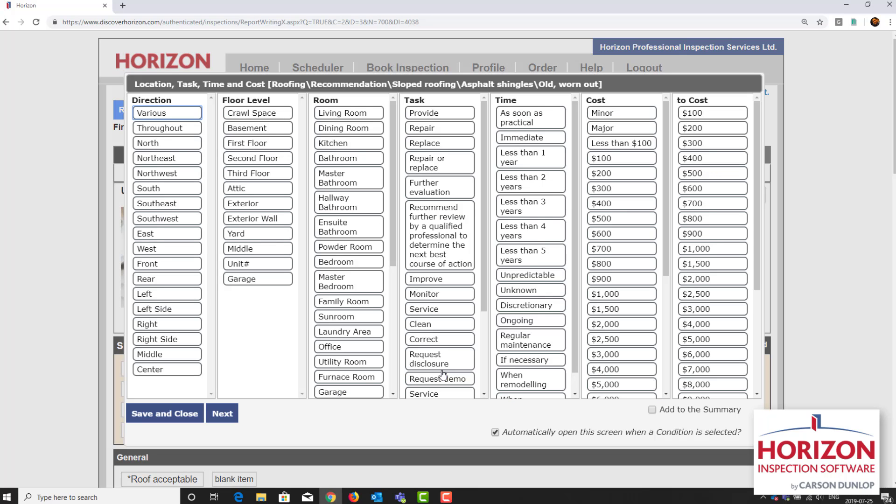
click(159, 252)
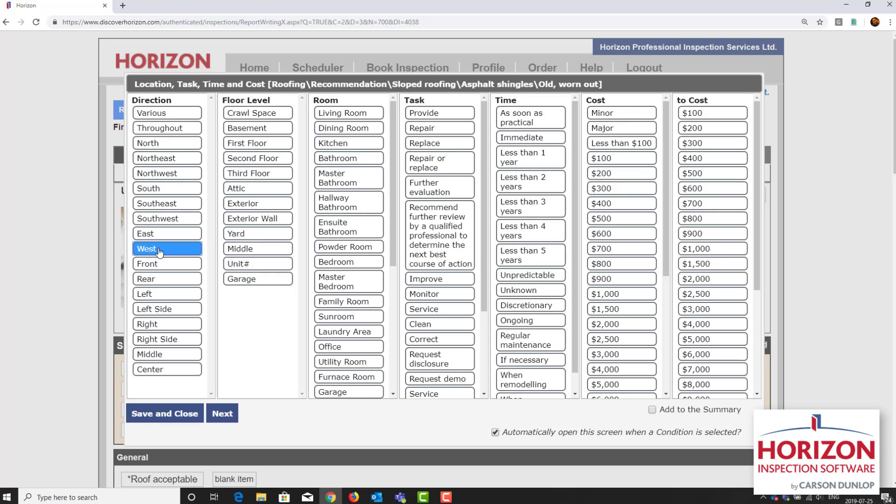
click(234, 162)
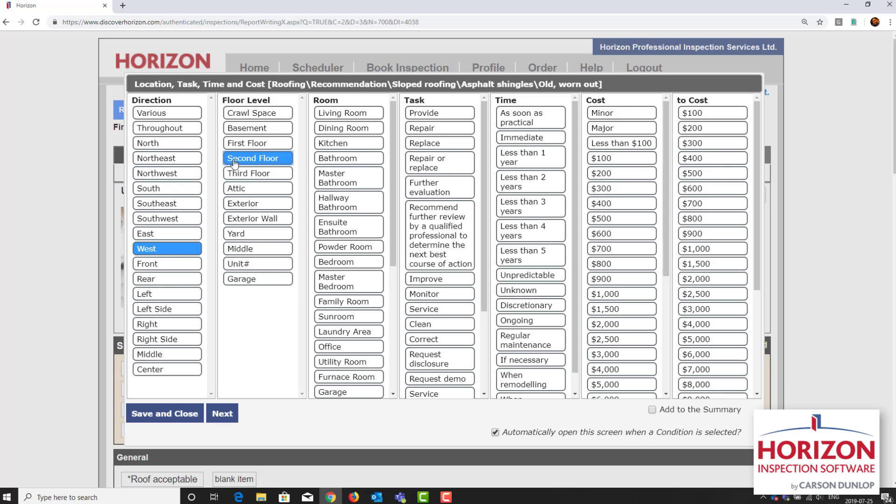
click(444, 147)
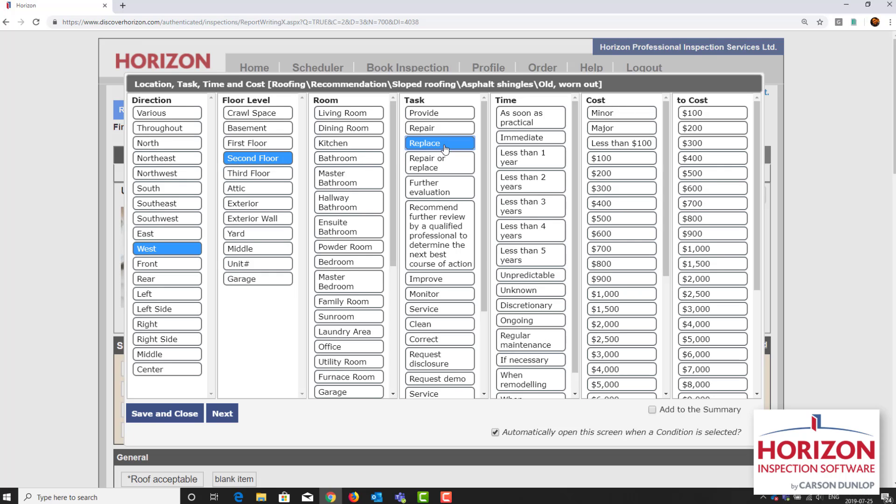
click(524, 143)
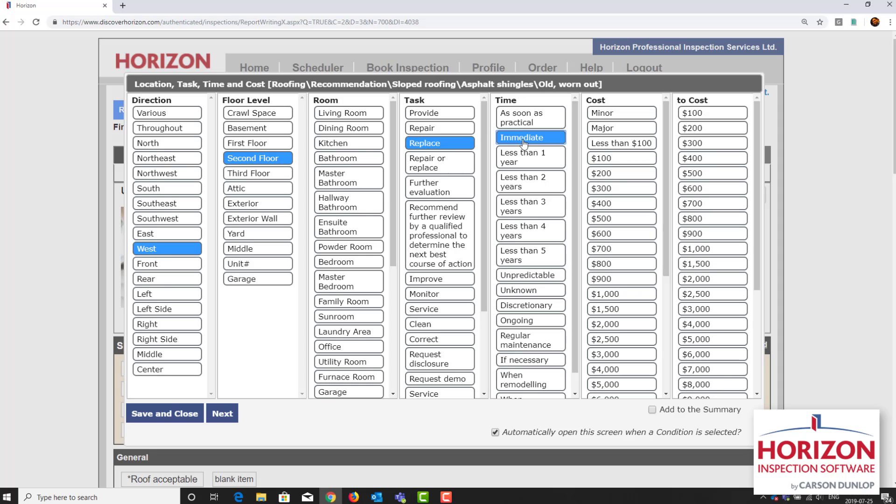
click(652, 410)
click(185, 412)
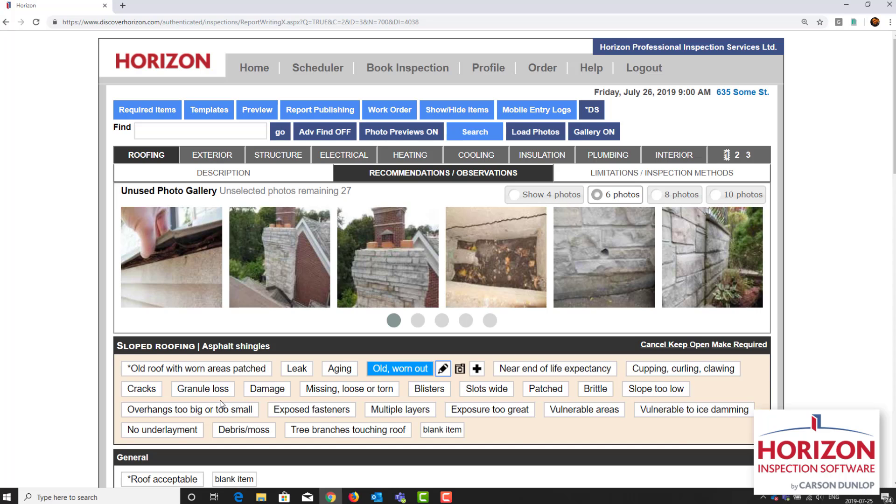
Step: Select the damaged roof edge photo, search the report items for "roo sheath dam", and add it to the roof framing sheathing condition "Damage"
click(191, 271)
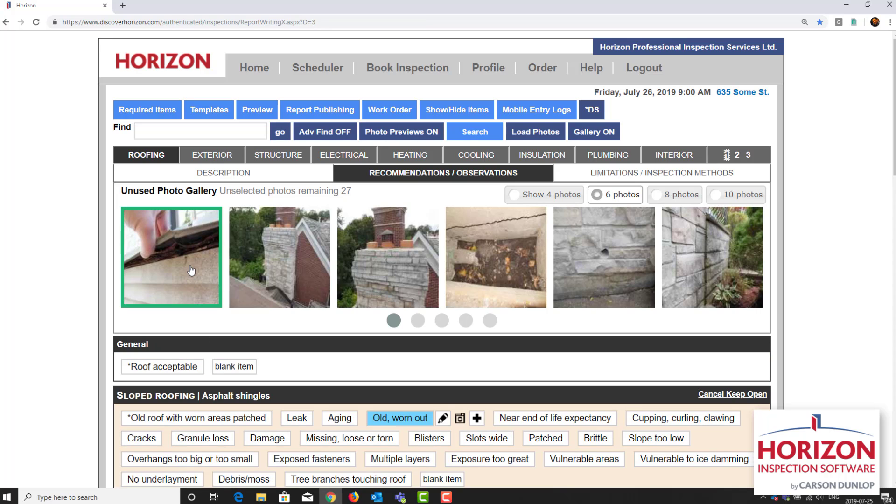
click(476, 131)
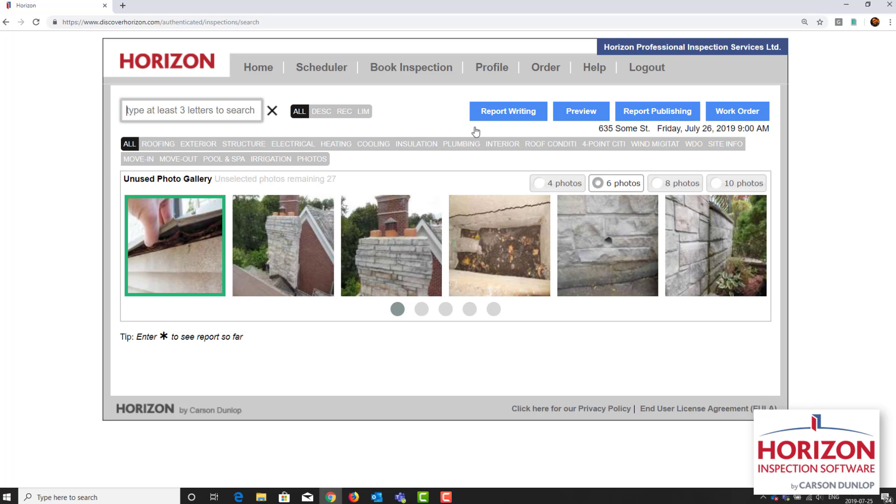
text(roo sheath)
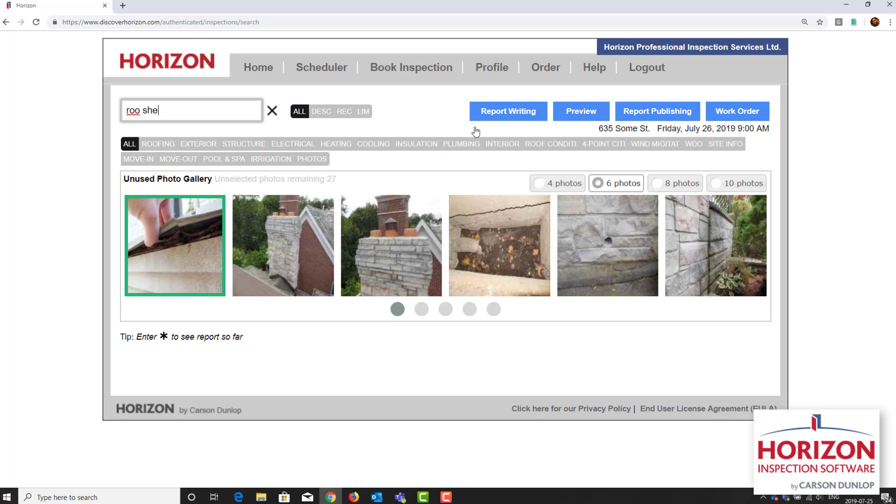
text( dam)
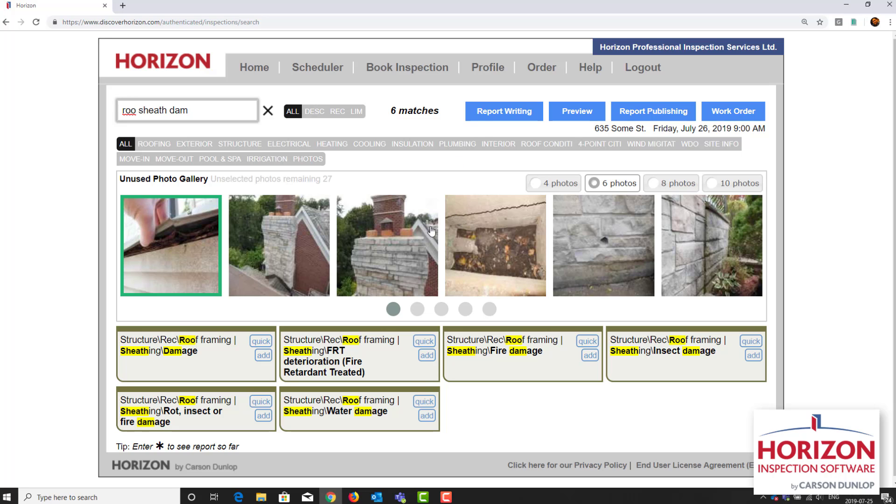
click(263, 357)
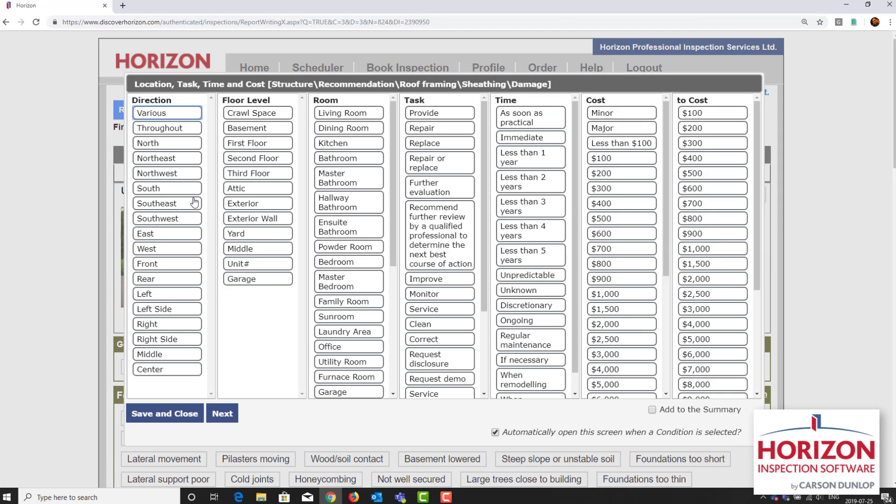
Step: Set the sheathing "Damage" condition to North, First Floor, Repair or replace, and As soon as practical, and continue to its notes
click(192, 148)
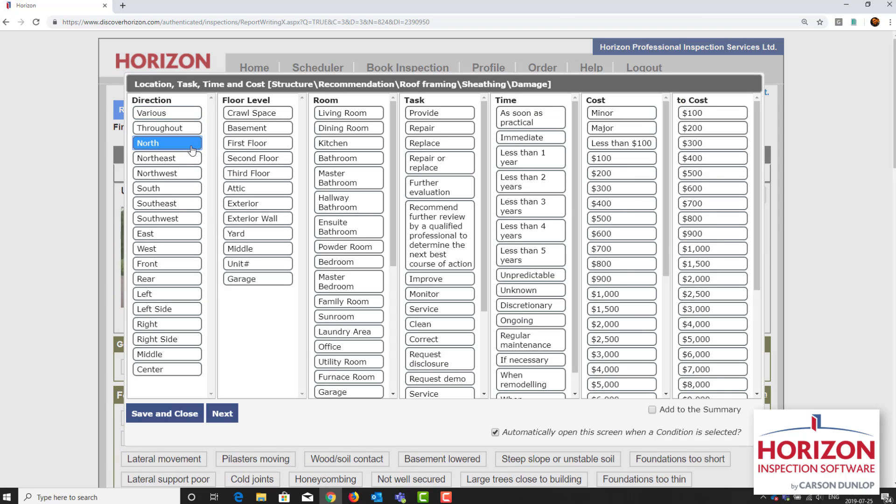
click(261, 145)
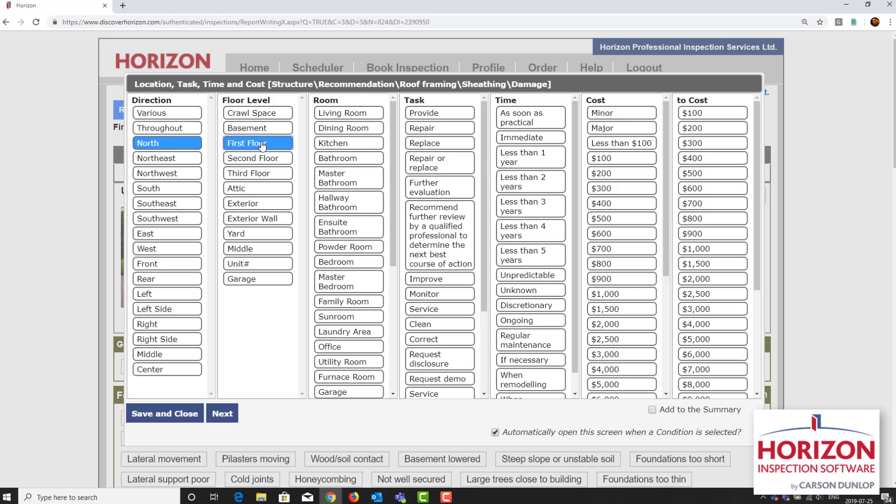
click(425, 163)
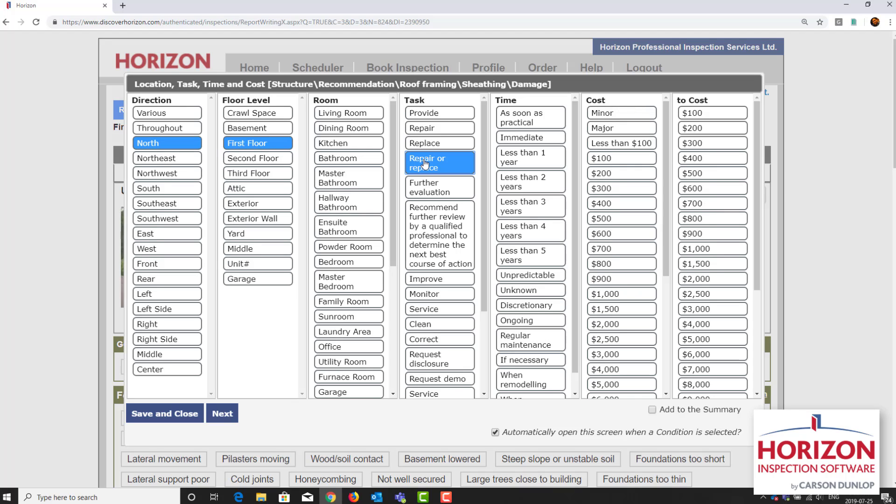
click(552, 125)
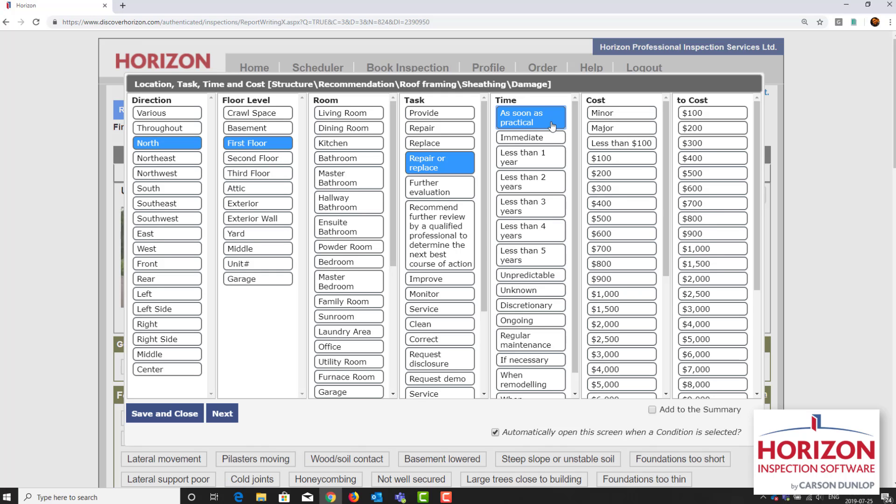
click(232, 420)
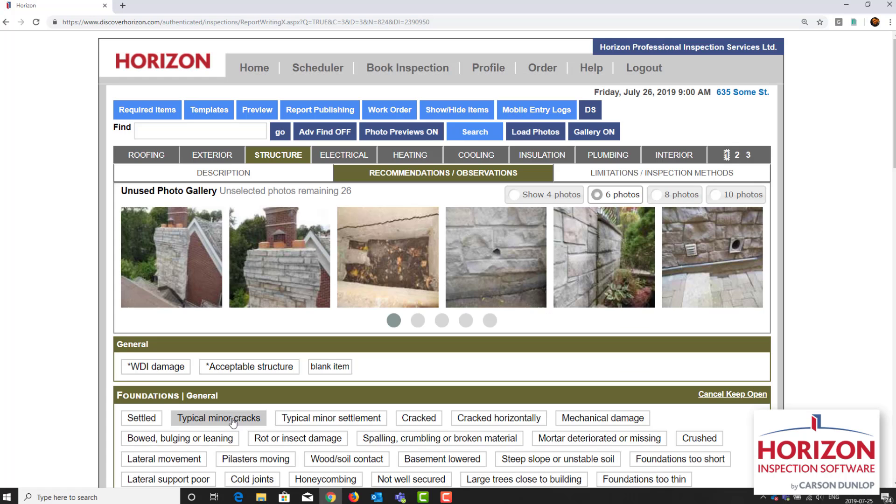
Step: Add the note "Extent of damage not determined. Check all sheathing when re-roofing." to the sheathing damage condition and save it
click(210, 335)
text(Exte)
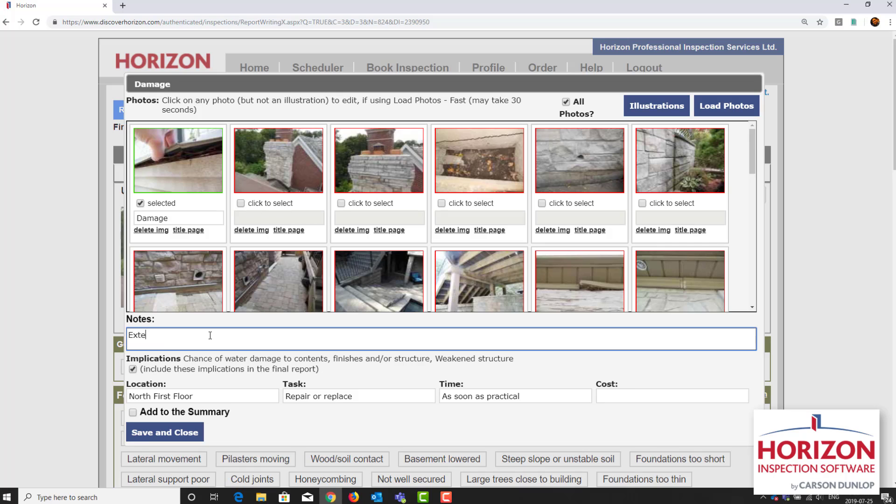
text(nt of damage not determined. Check all )
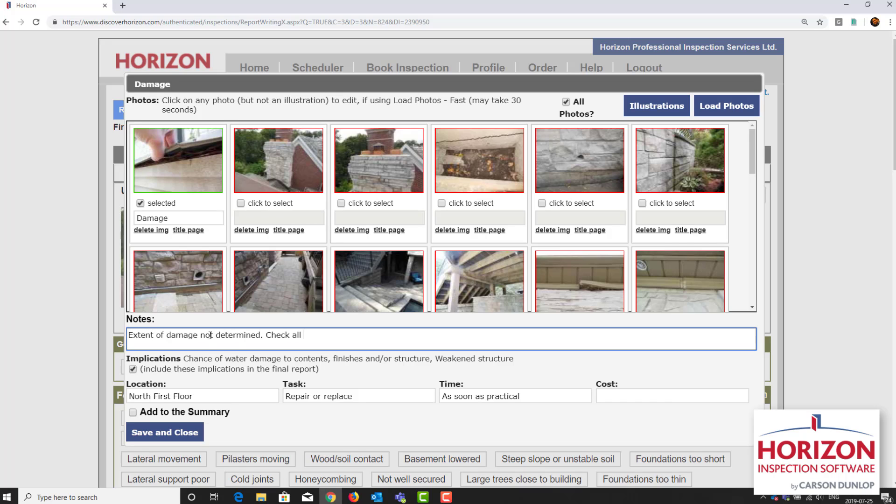
text(sheathing when re-roofing.)
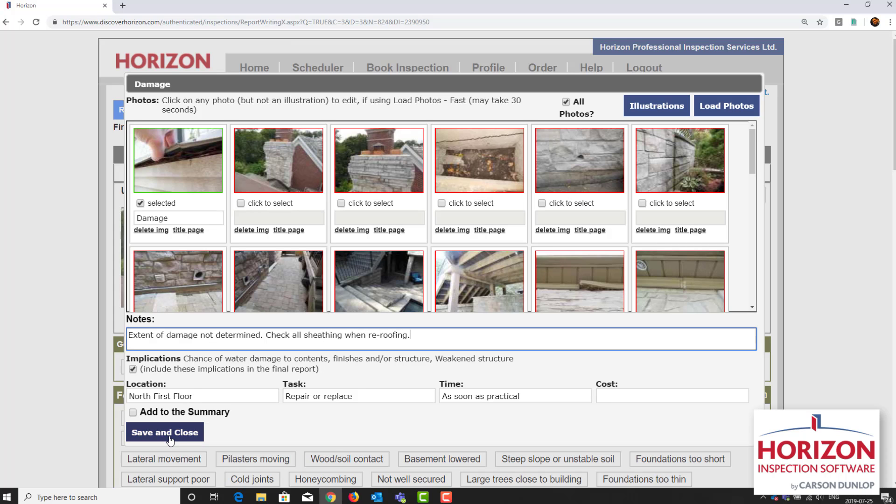
click(171, 437)
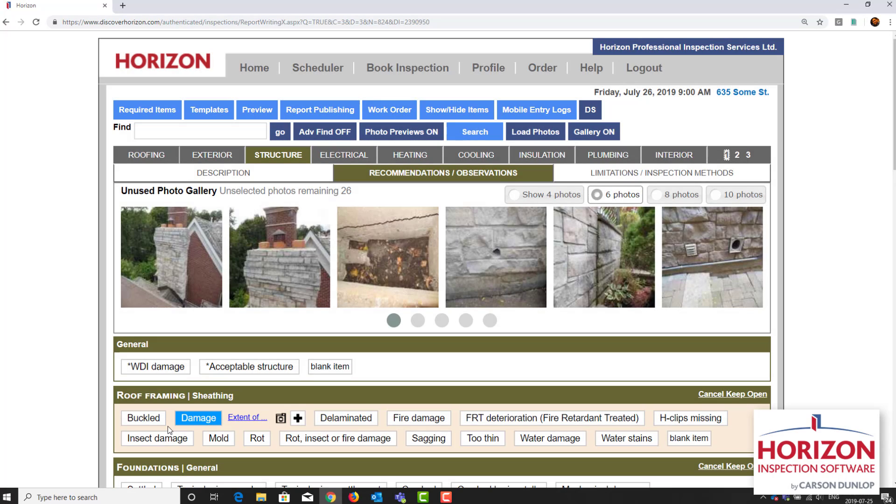
Step: Select the two stone chimney photos, search the report items for "mas chim cap mis", and add them to the masonry chimney cap condition "Missing"
click(181, 259)
click(258, 270)
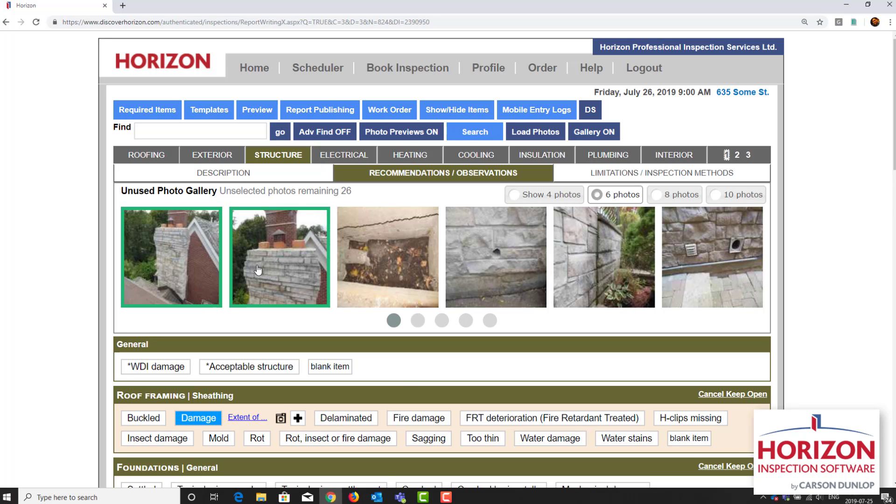
click(480, 131)
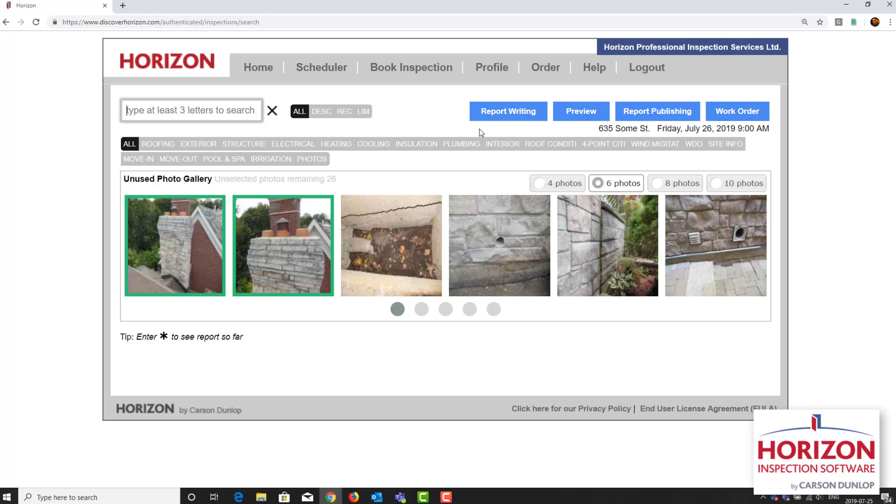
text(mas chim cap mis)
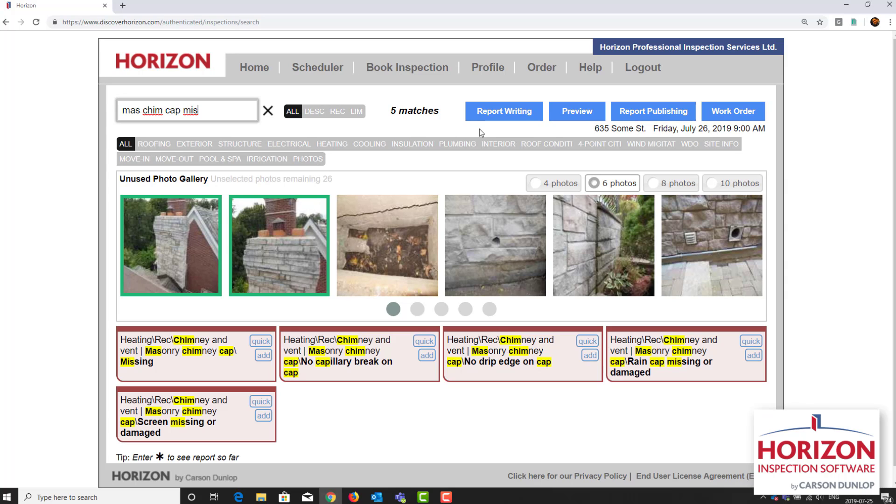
click(261, 357)
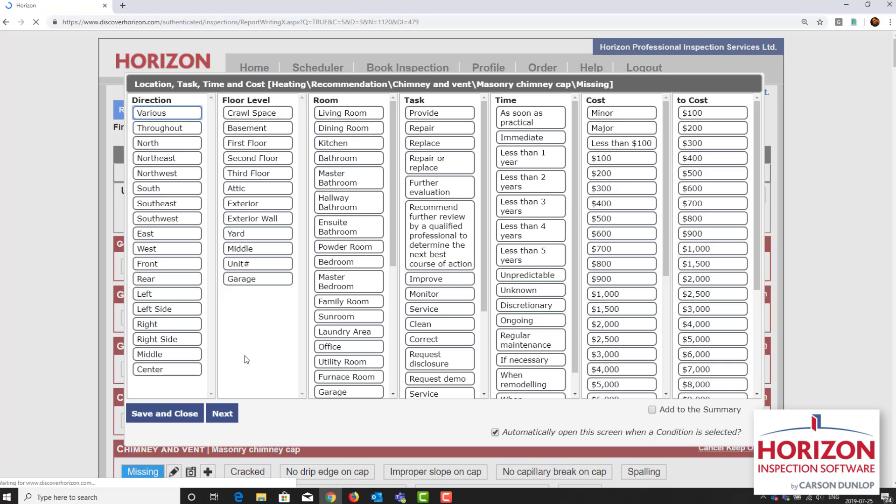
Step: Set the missing chimney cap condition to East, Provide, and Discretionary, and continue to its notes
click(165, 236)
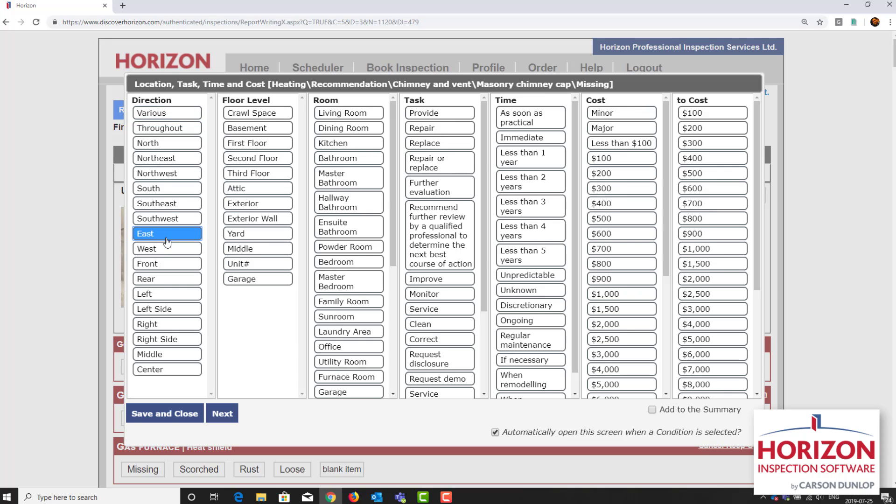
click(443, 118)
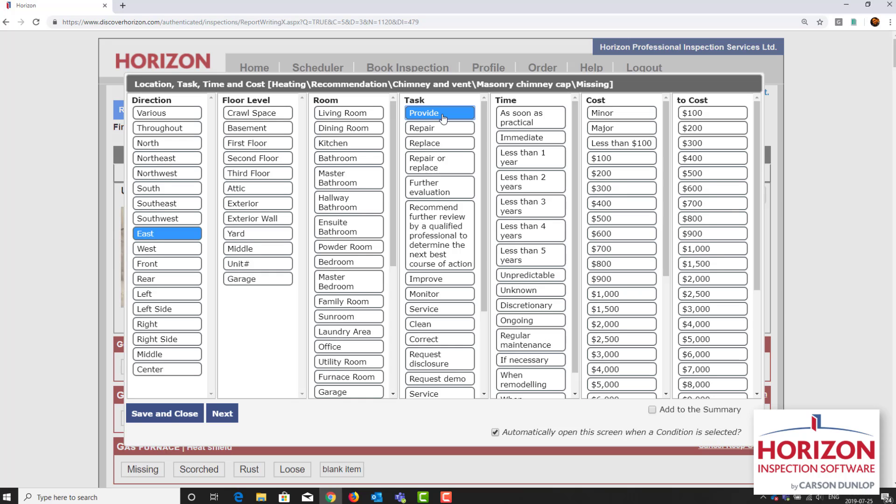
click(514, 308)
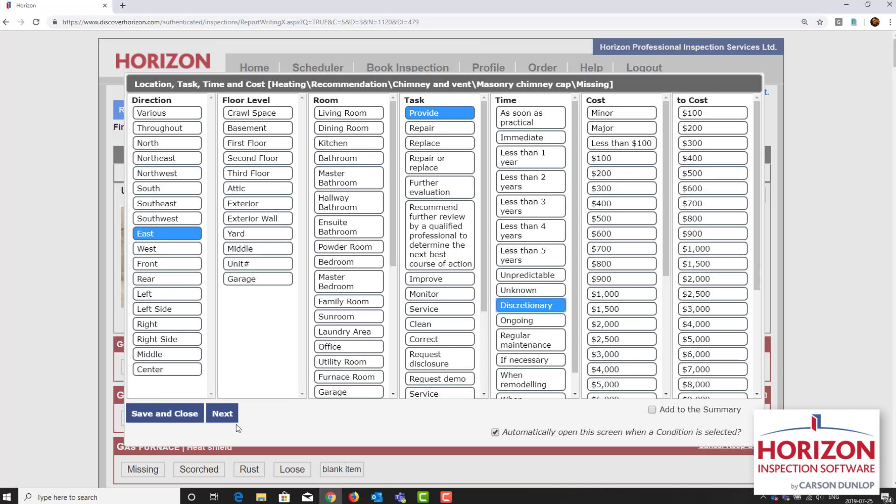
click(229, 414)
Step: Add the note "This is an improvement rather than a repair." to the missing chimney cap condition and save it
click(221, 346)
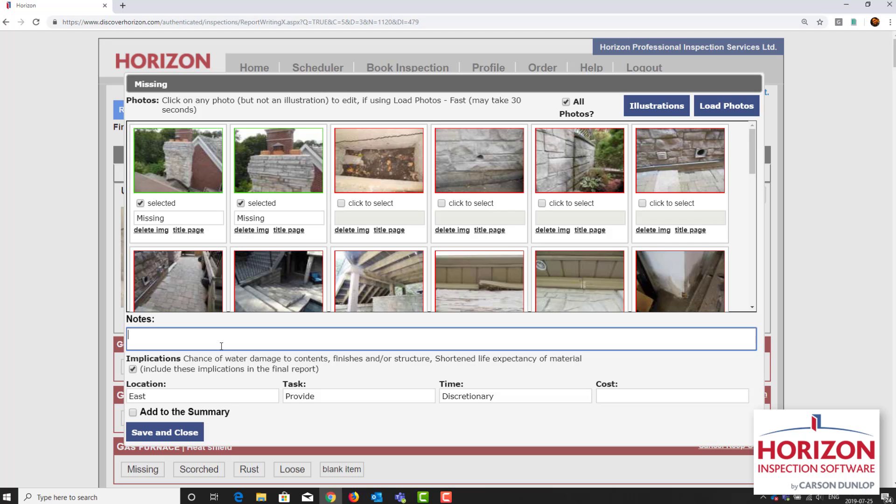
text(This is an improvement rather than a repair.)
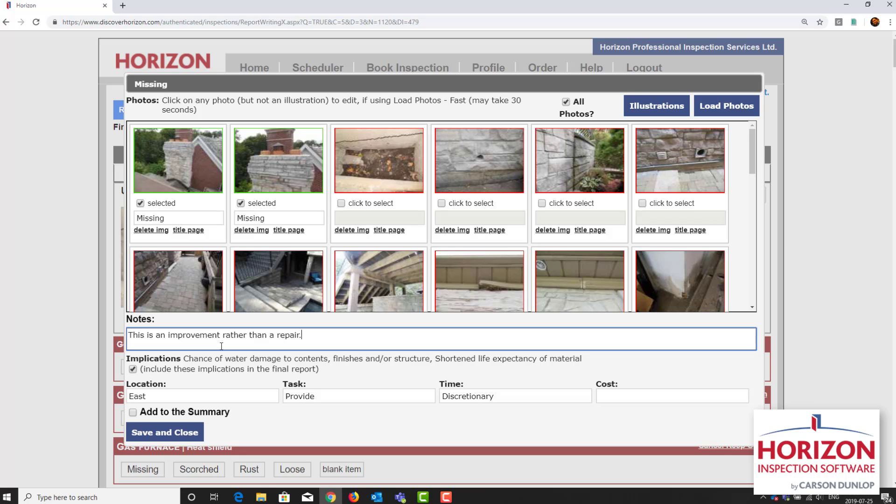
click(187, 441)
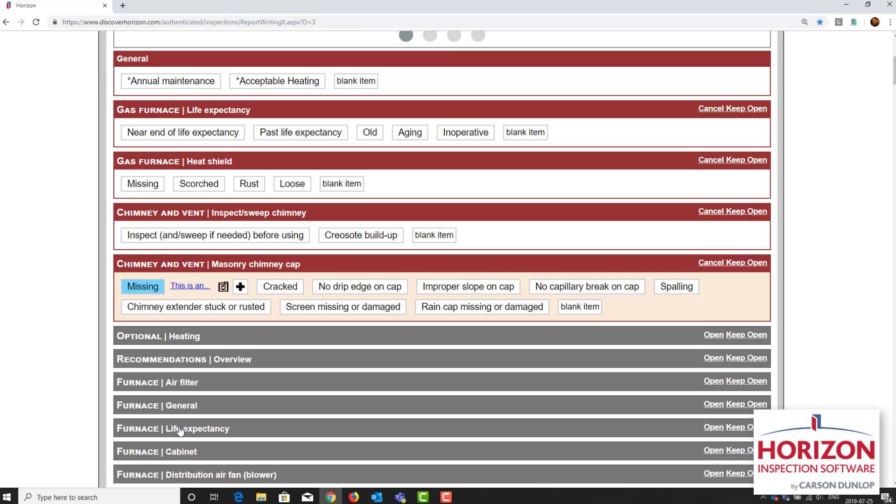
scroll(180, 431, down, 5)
scroll(180, 431, up, 11)
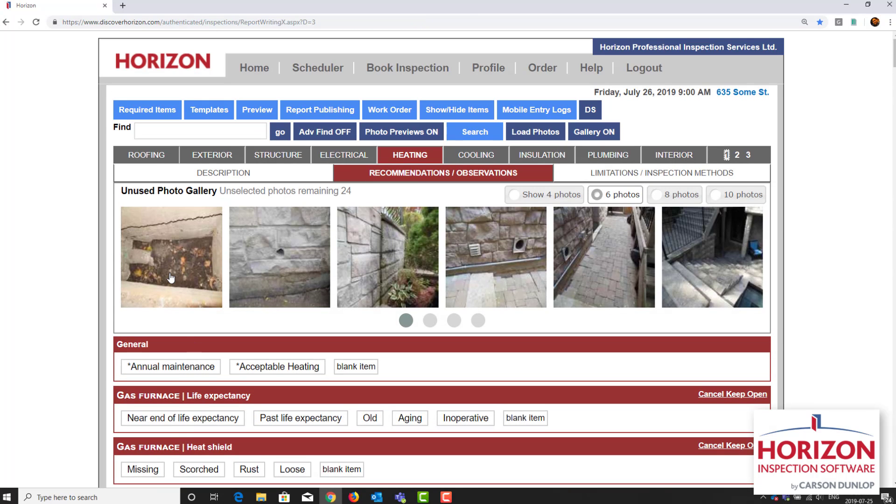
Step: Select the leaf-filled basin photo, search the report items for "cat bas clo", and add it to the lot grading condition "Clogged catch basin"
click(170, 277)
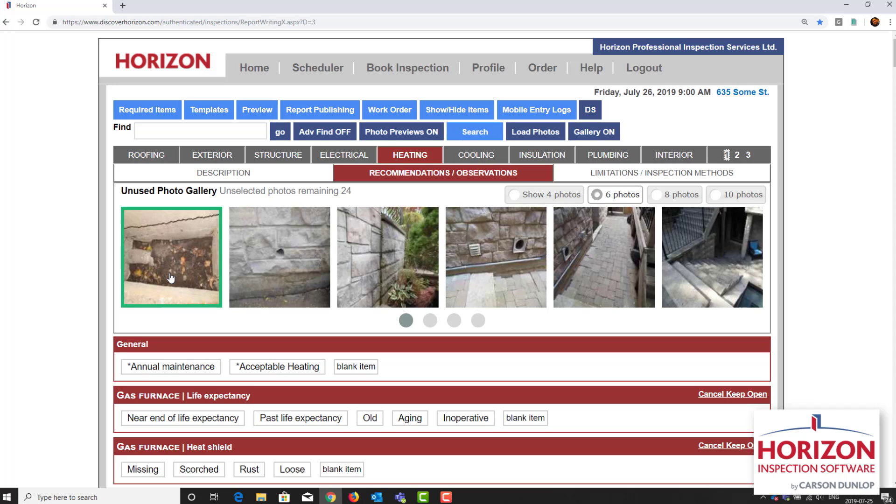
click(468, 136)
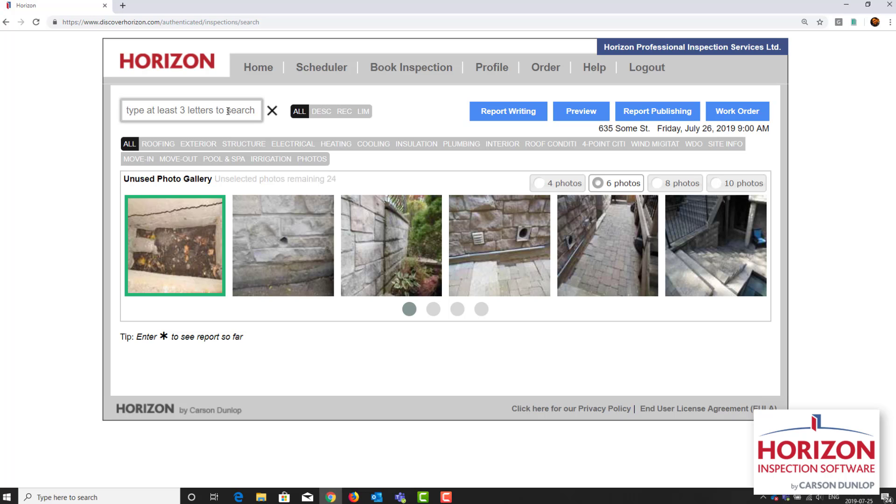
text(cat b)
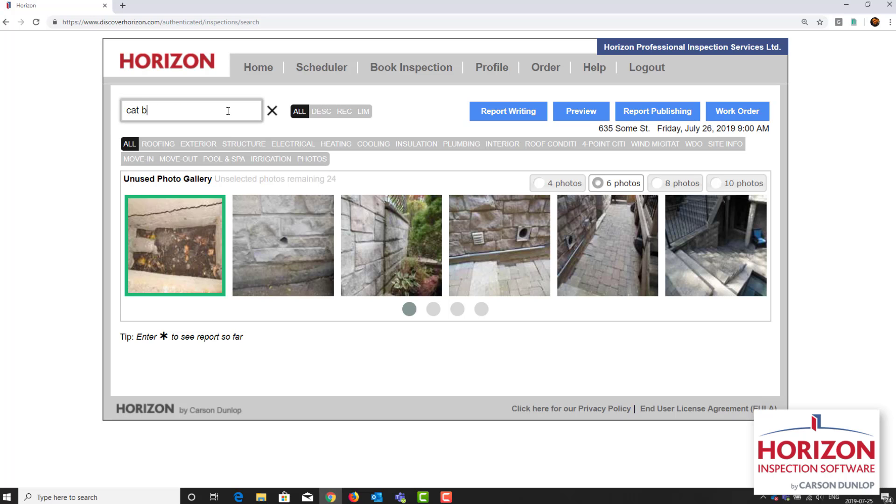
text(as clo)
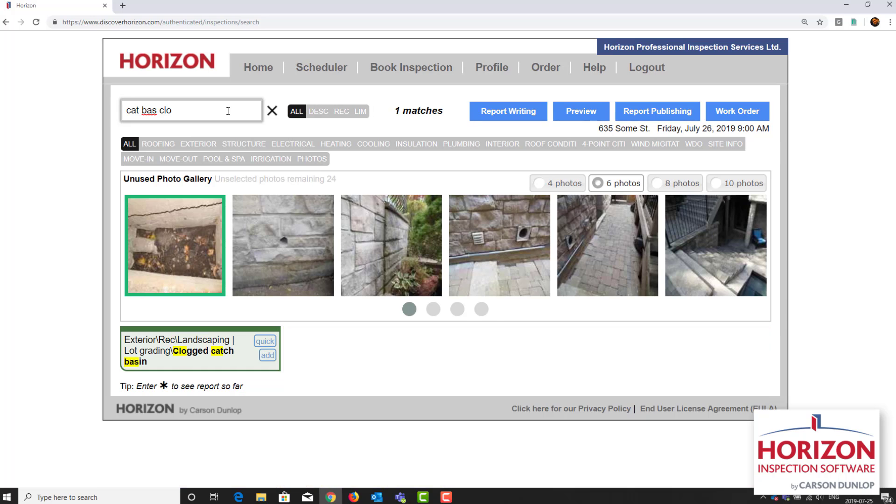
click(265, 356)
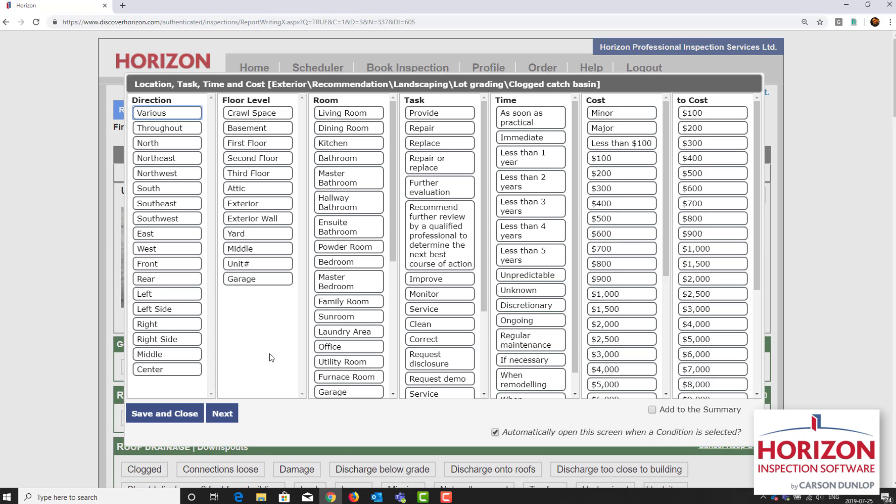
Step: Set the "Clogged catch basin" condition to Driveway, Clean, and Regular maintenance, and save it
scroll(339, 351, down, 5)
click(354, 391)
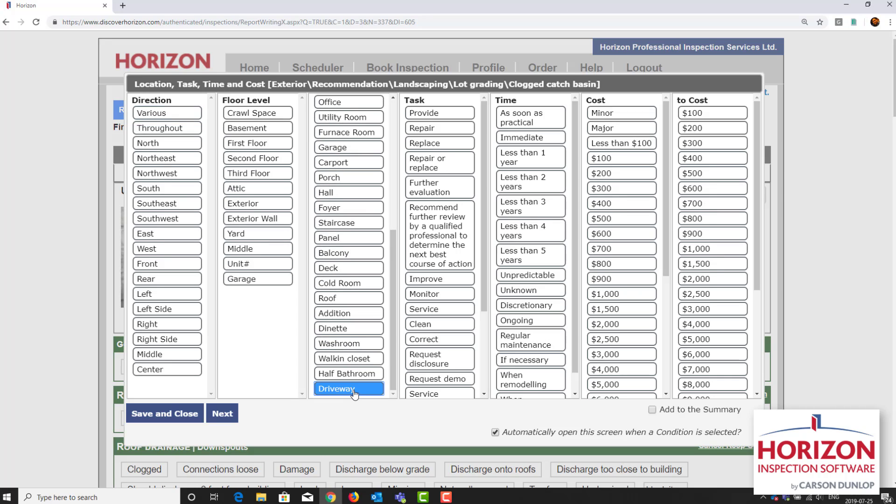
click(445, 324)
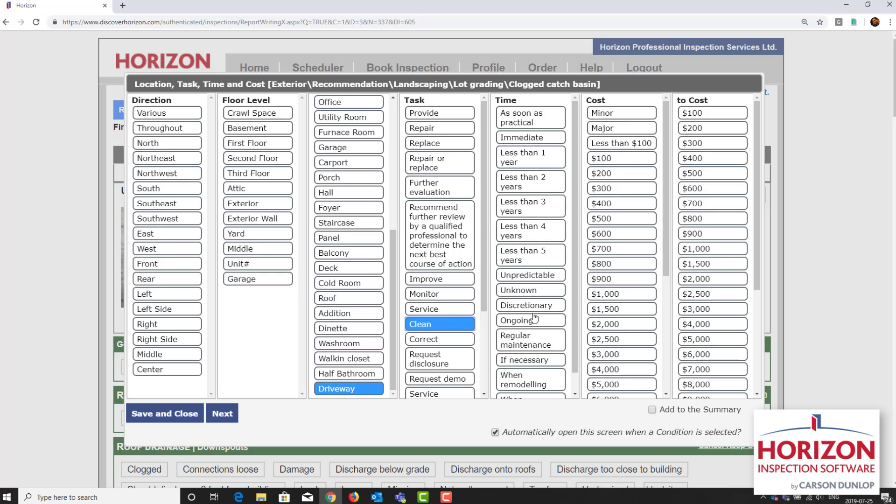
scroll(536, 320, down, 1)
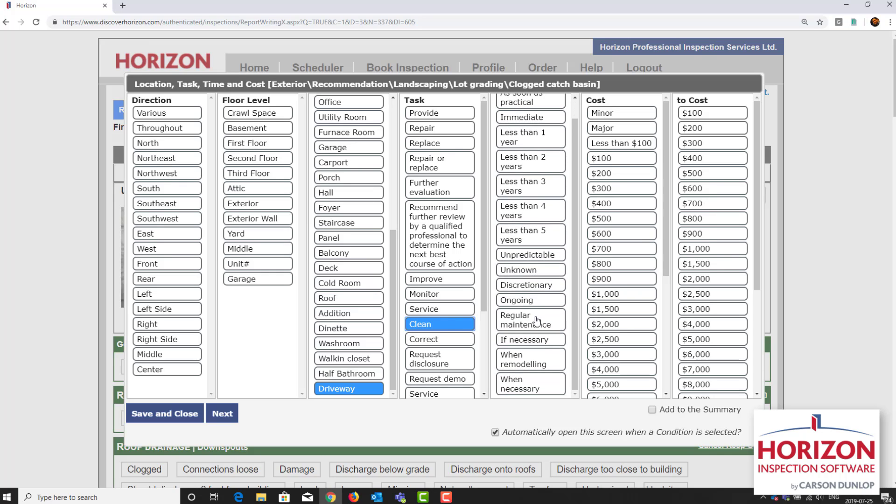
click(537, 320)
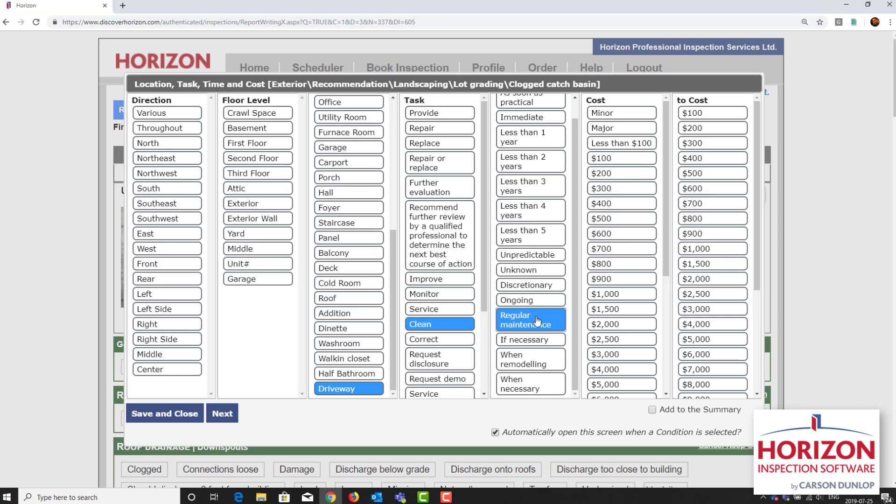
click(174, 420)
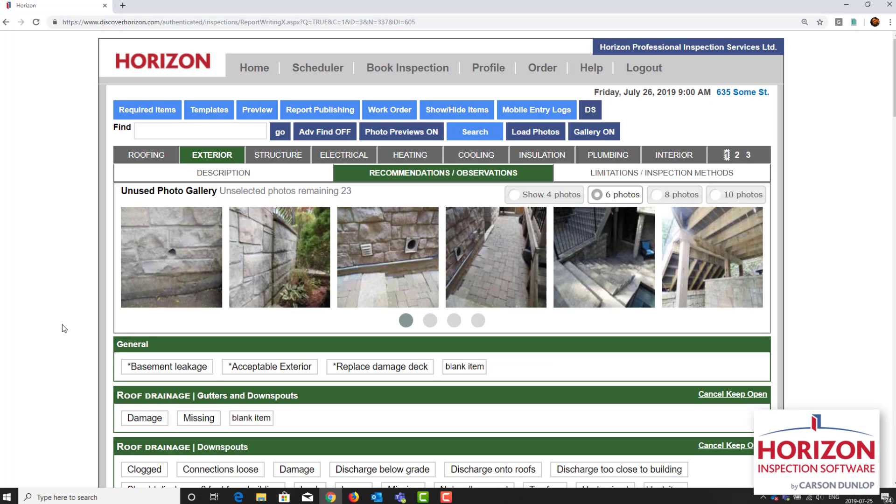
Step: Select the photo of the stone wall with a hole, search the report items for "mas ext wal dam", and add it to the masonry condition "Mechanical damage"
click(164, 273)
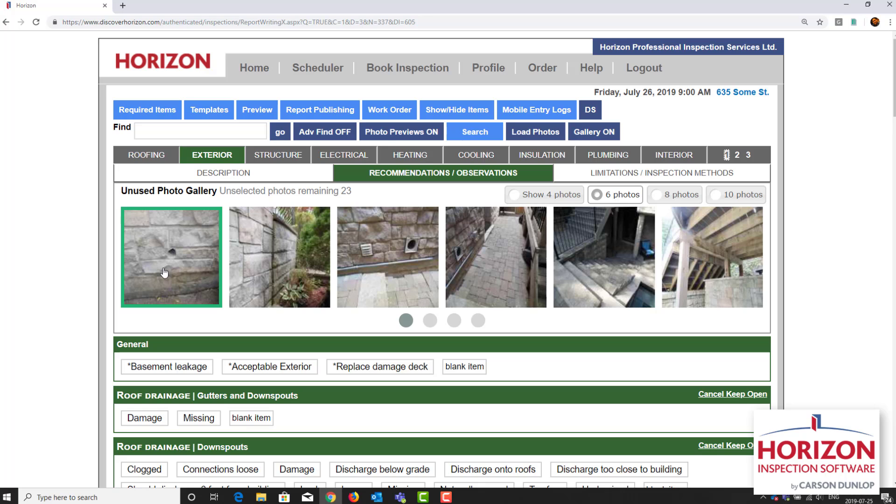
click(476, 136)
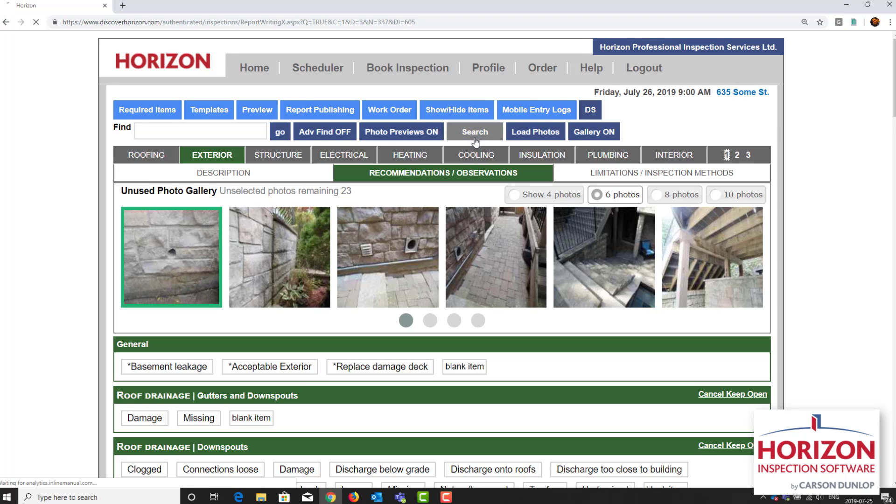
click(200, 119)
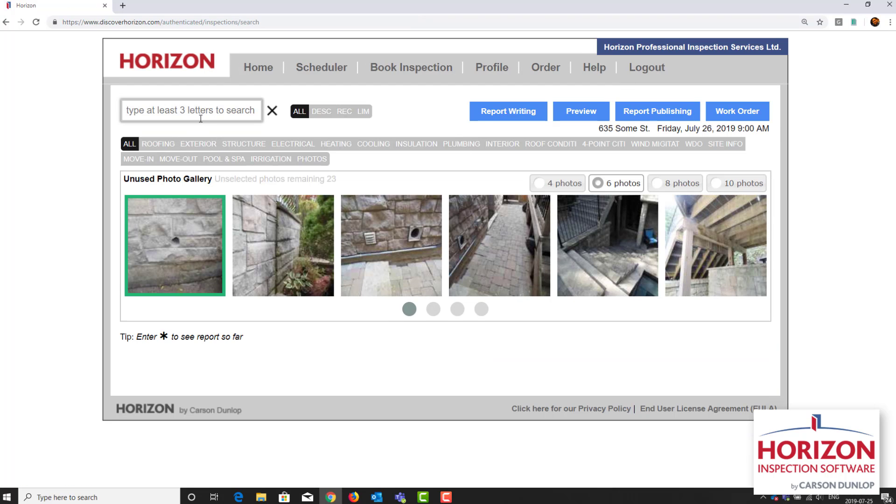
text(mas)
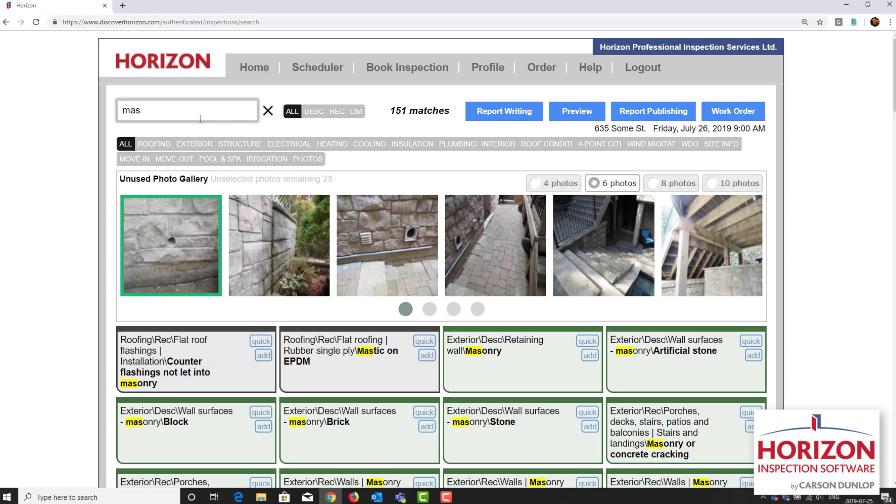
text( ext)
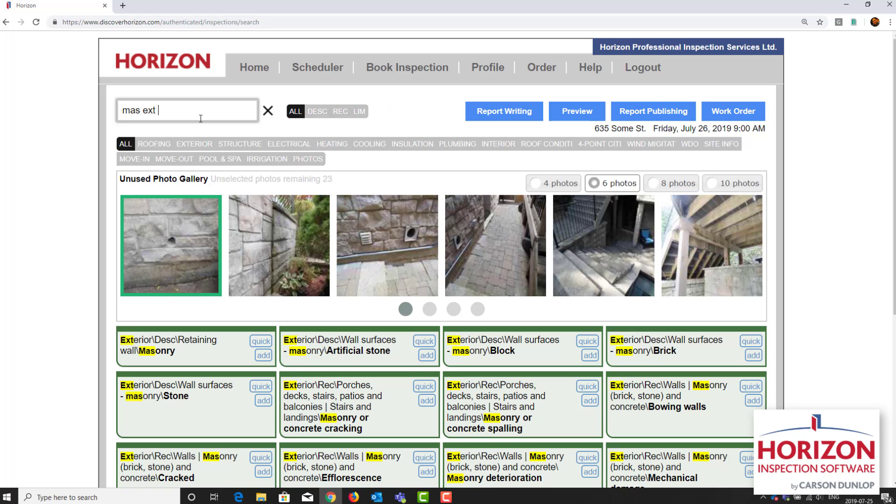
text( wal)
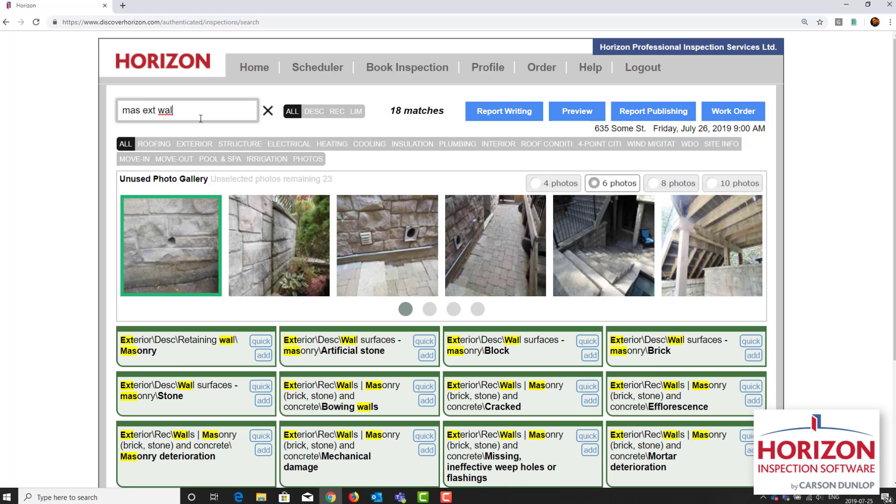
text( dam)
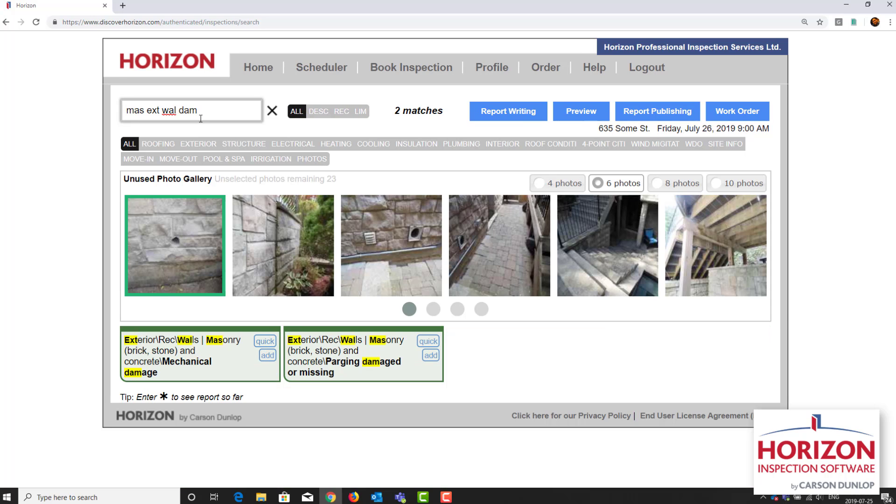
click(269, 357)
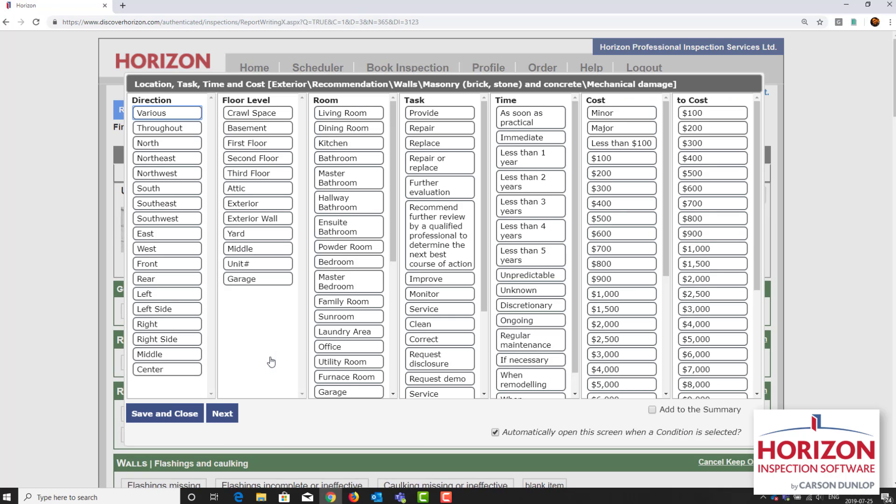
Step: Set the masonry "Mechanical damage" condition to West, Exterior Wall, Repair, and As soon as practical, and save it
click(187, 253)
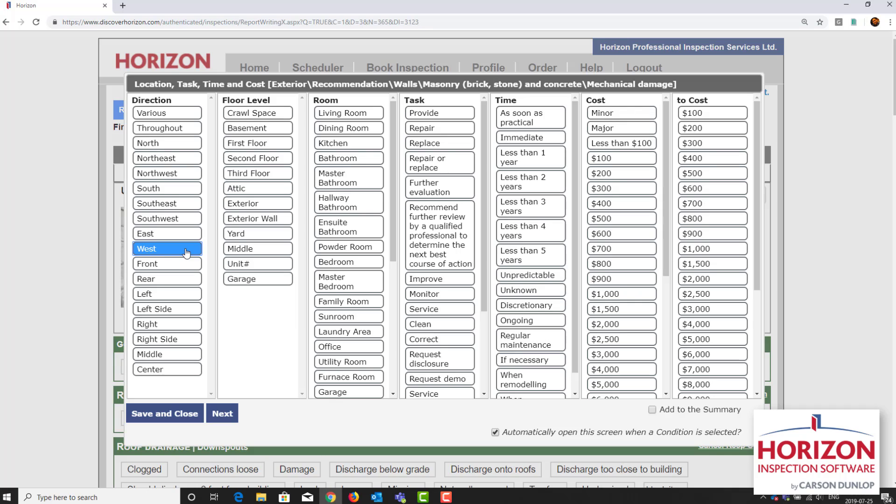
click(289, 223)
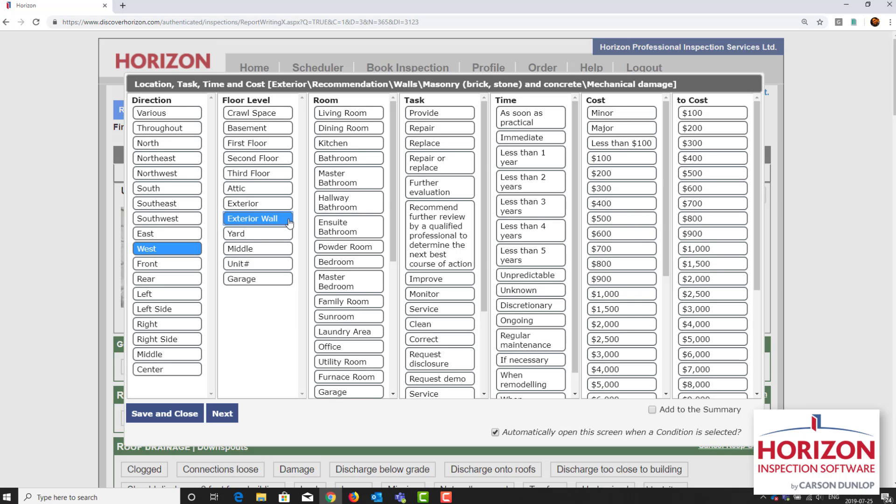
click(455, 134)
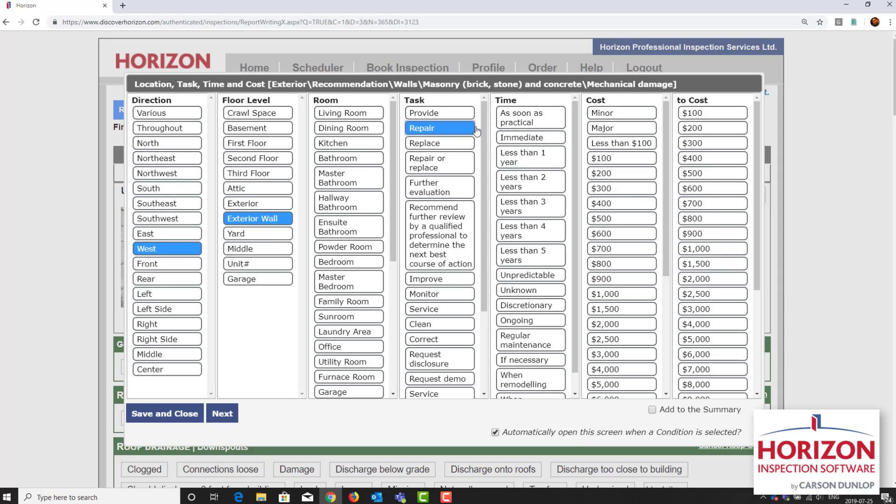
click(524, 124)
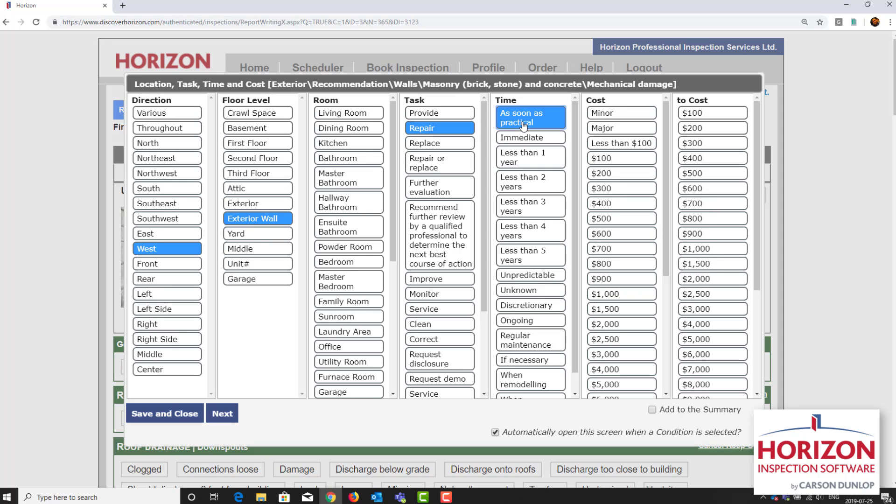
click(168, 414)
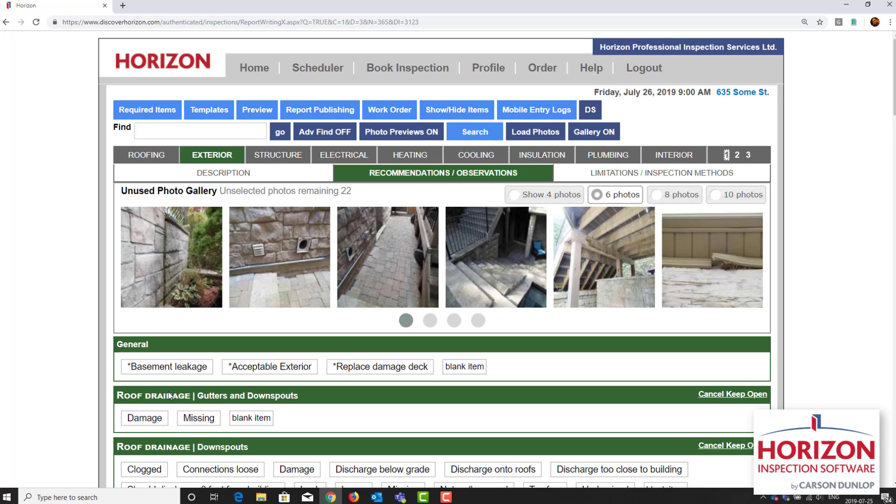
Step: Select the photo of the stone wall beside the garden, search for "ret wal lean", and add it to the retaining wall condition "Leaning"
click(145, 274)
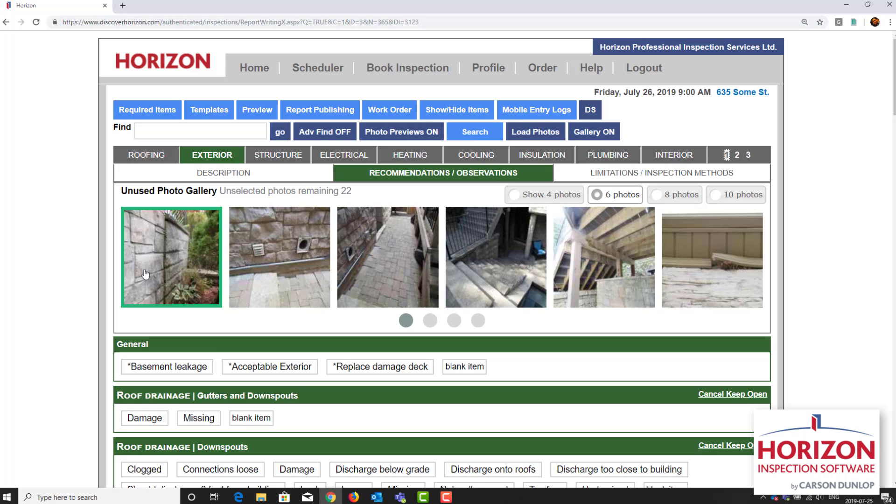
click(478, 137)
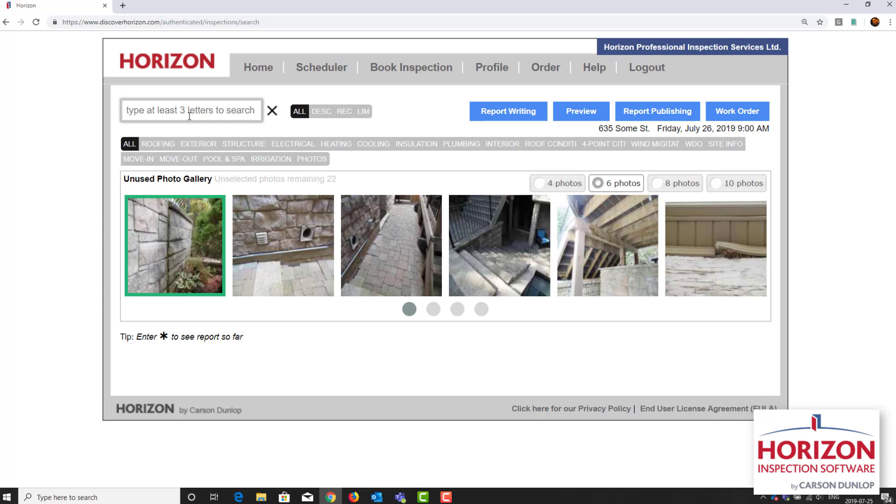
text(ret wal)
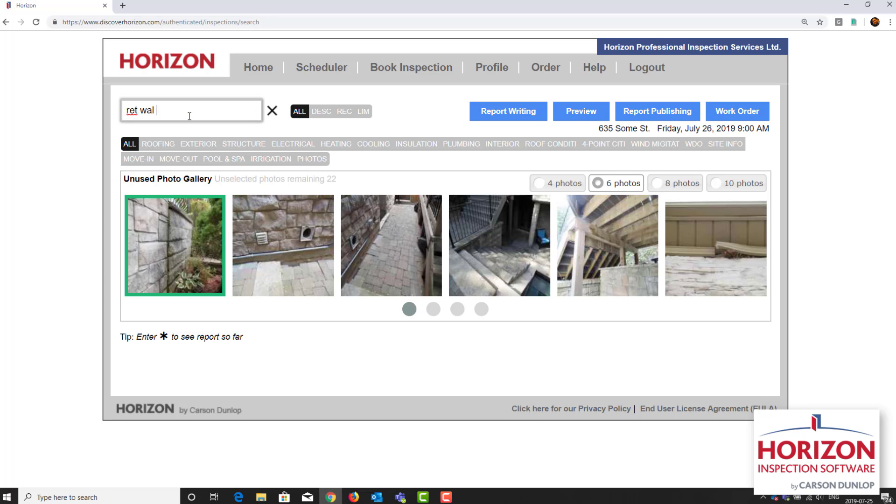
text( lean)
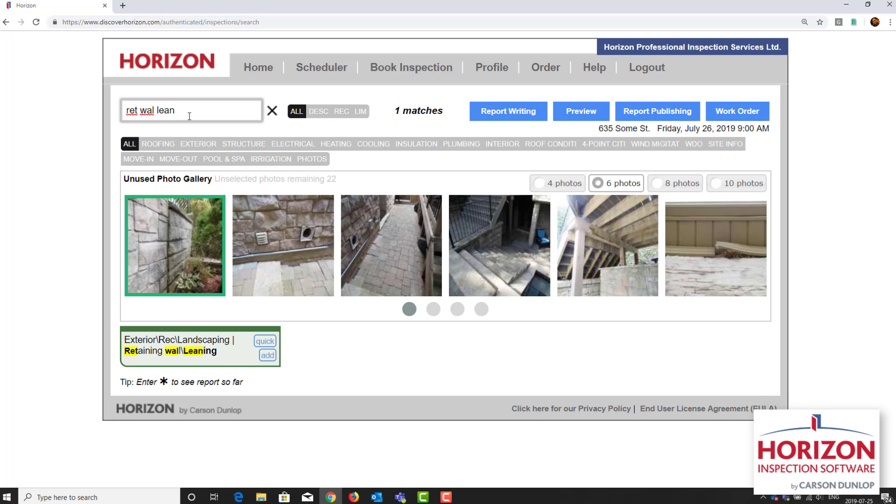
click(267, 356)
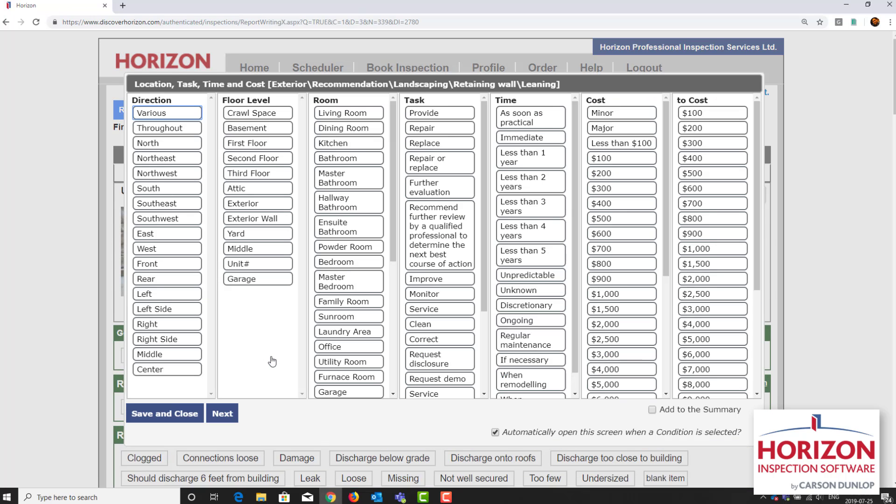
Step: Set the retaining wall "Leaning" condition to Rear, Monitor, and Ongoing, and continue to its notes
click(182, 283)
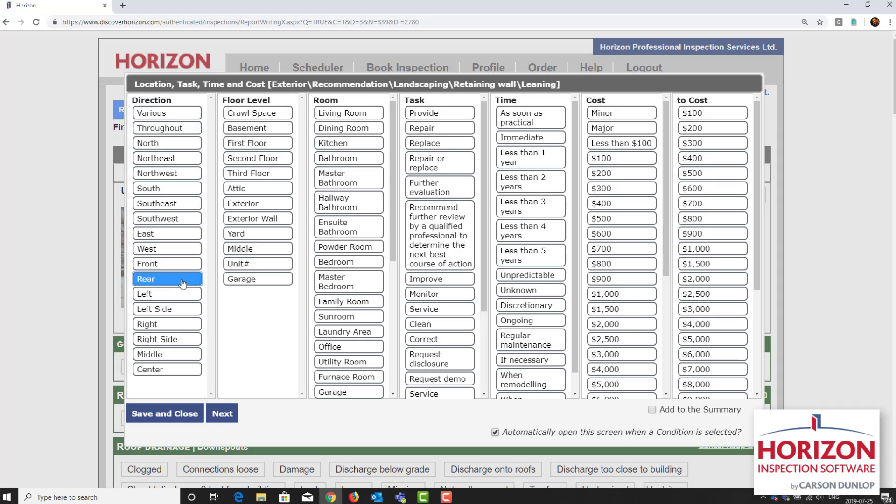
click(444, 297)
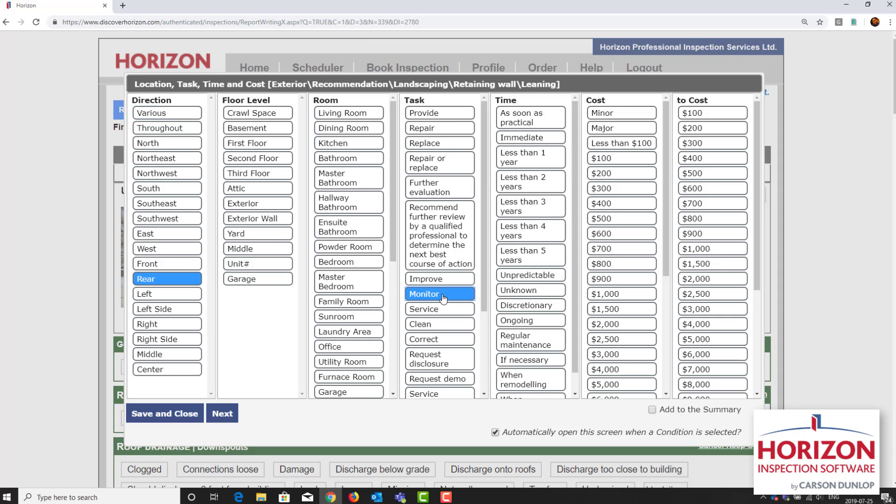
click(510, 323)
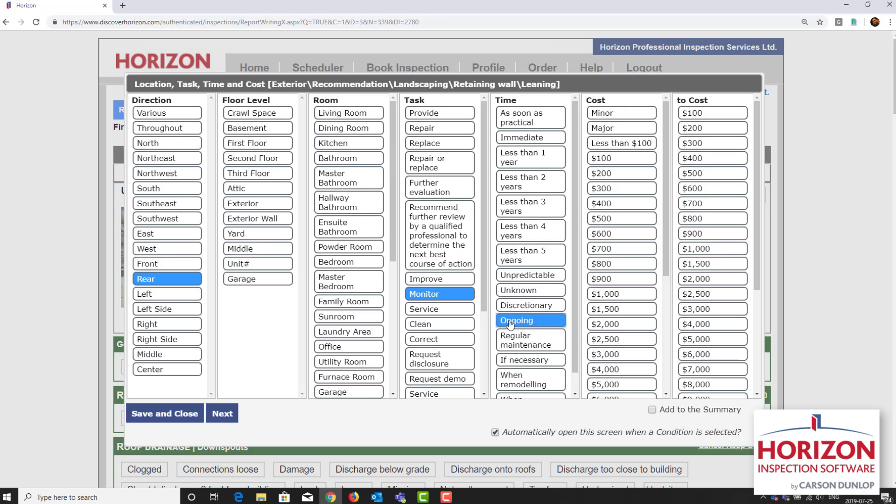
click(223, 415)
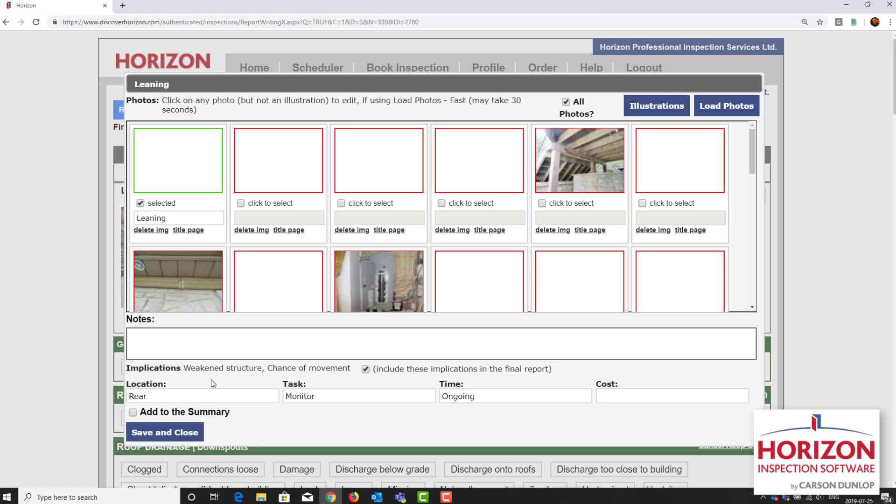
Step: Add the note "No repairs needed right now. Watch for further movement." to the retaining wall "Leaning" condition and save it
click(226, 343)
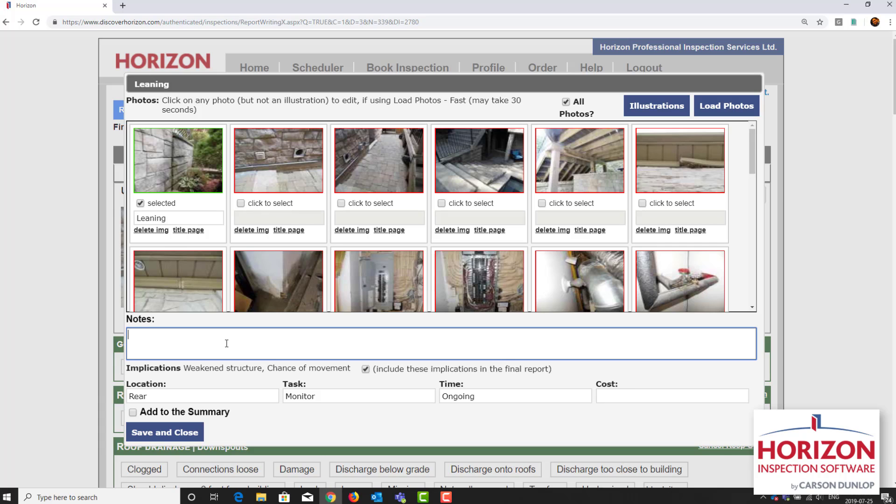
text(No repairs needed right now)
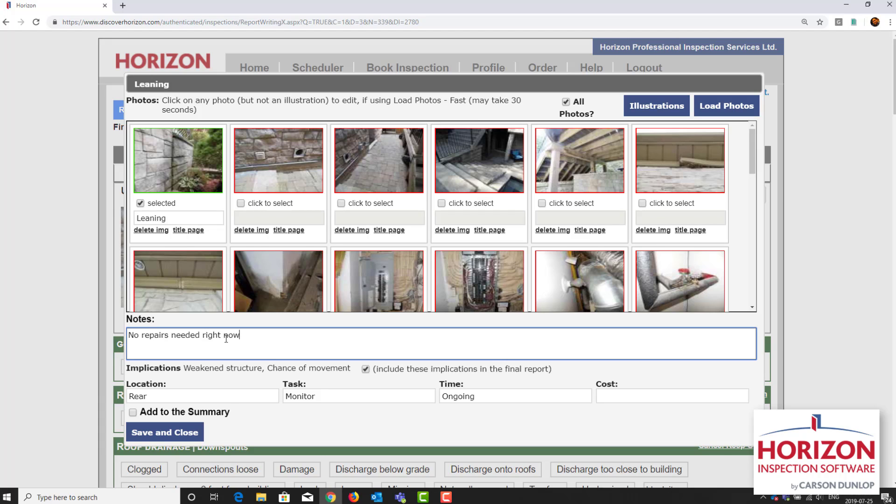
text(. Watch for further movement.)
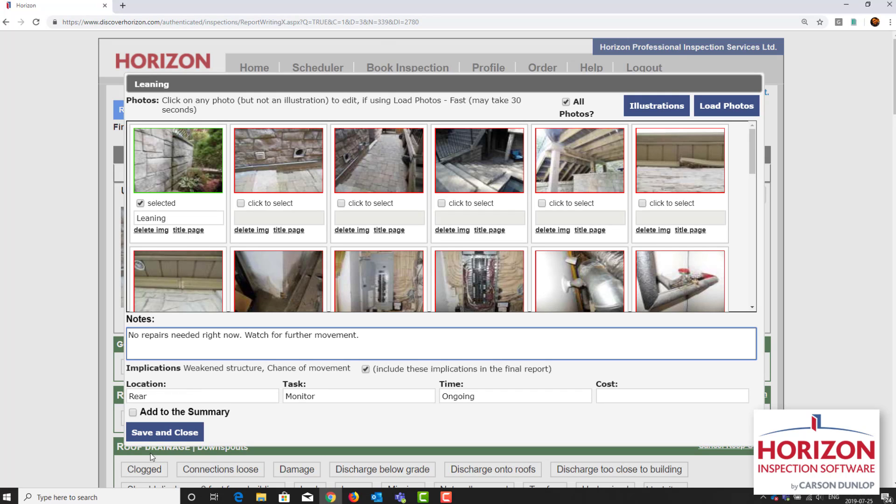
click(169, 433)
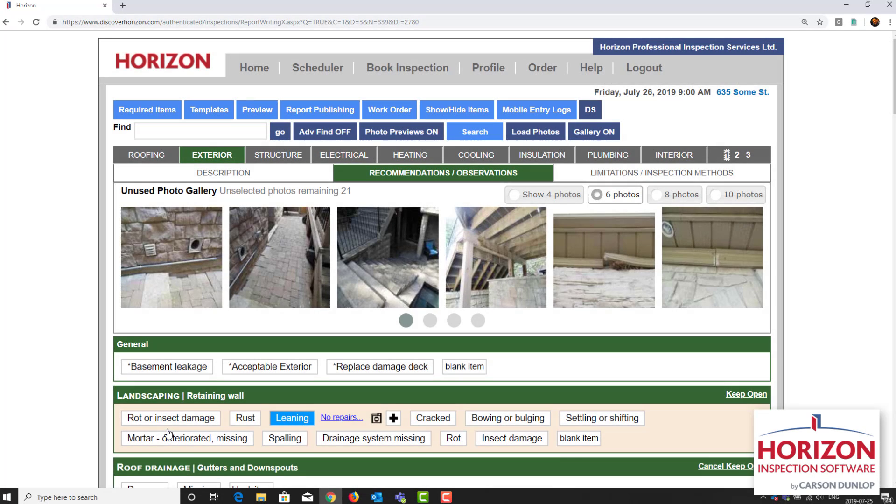
Step: Select the photo of the two wall vents, search for "mis ven cover", and add it to the exterior wall vent condition "Cover missing"
click(195, 282)
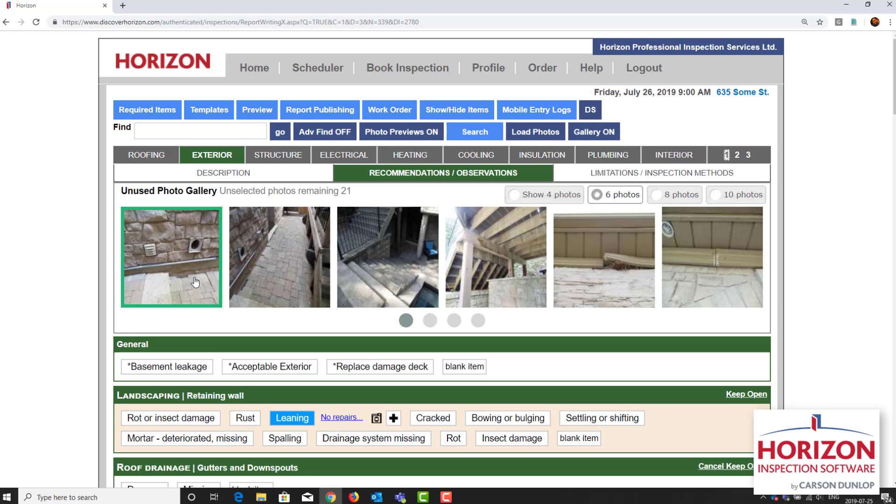
click(461, 135)
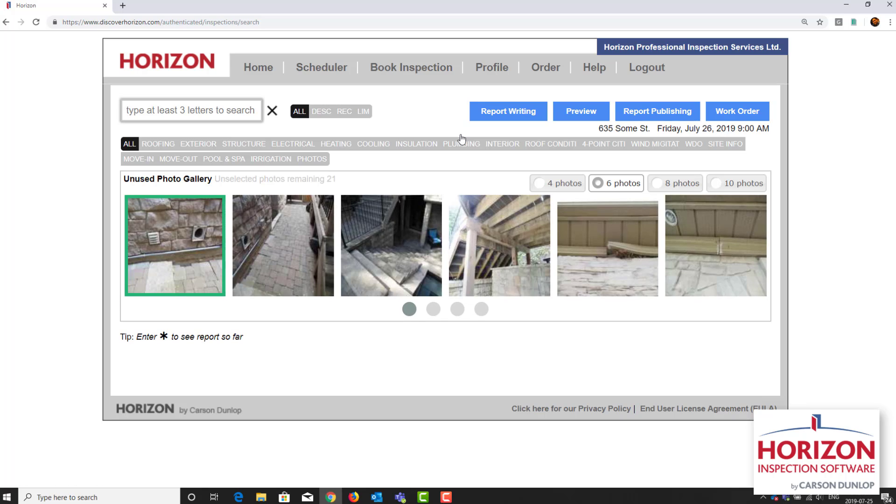
text(mis ven )
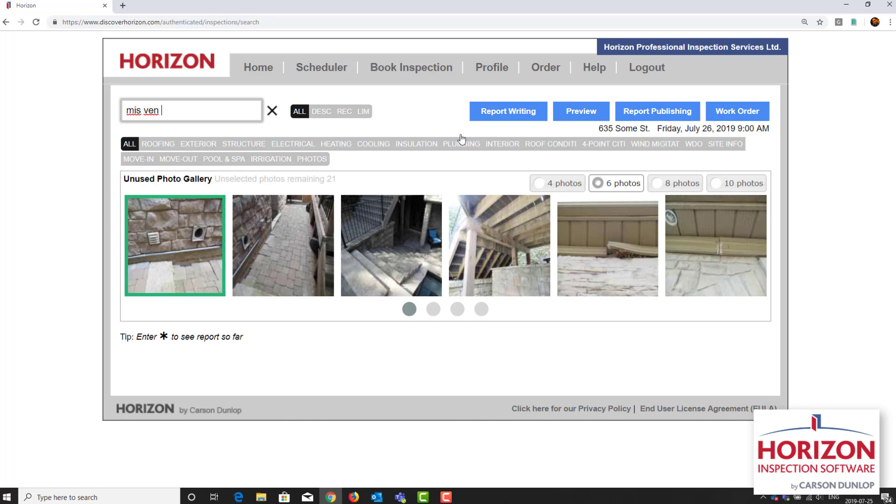
text(cover)
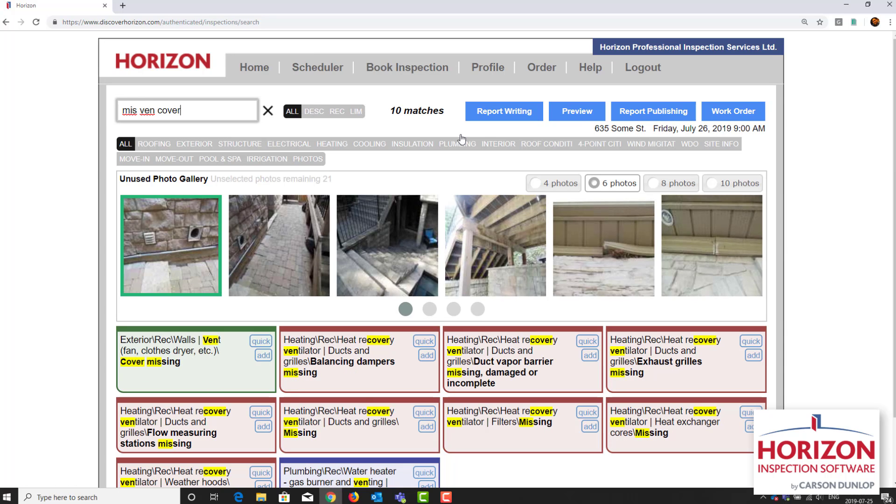
click(266, 363)
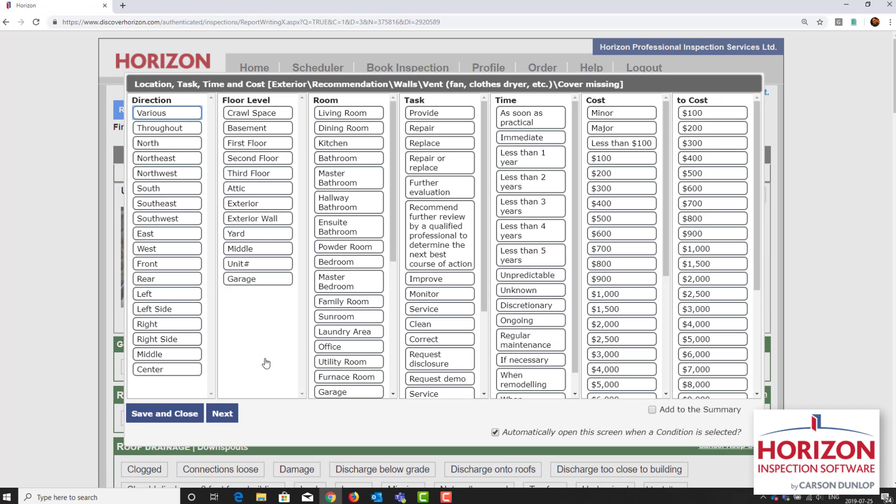
Step: Set the vent "Cover missing" condition to West, Exterior Wall, Provide, and Less than 1 year, and save it
click(179, 252)
click(256, 225)
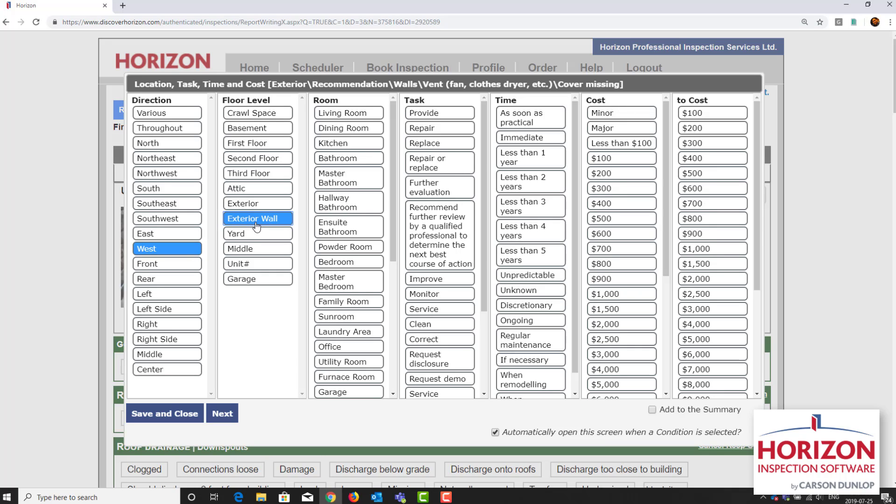
click(424, 117)
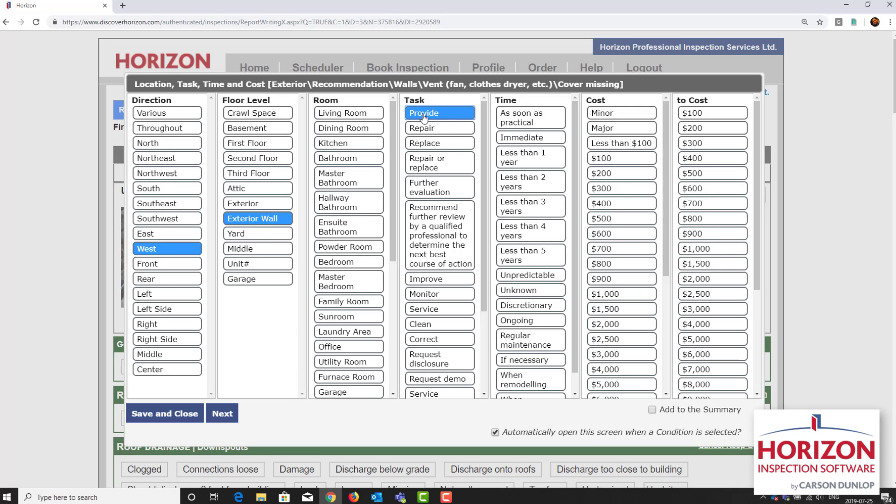
click(530, 160)
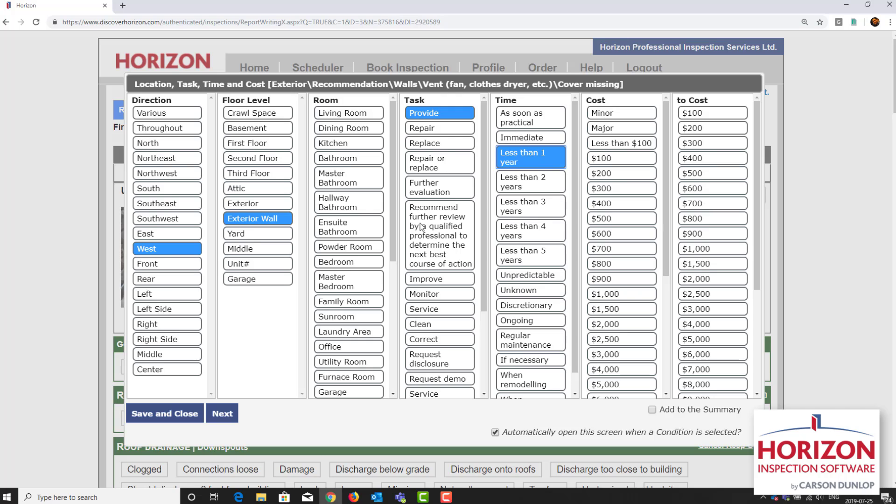
click(178, 417)
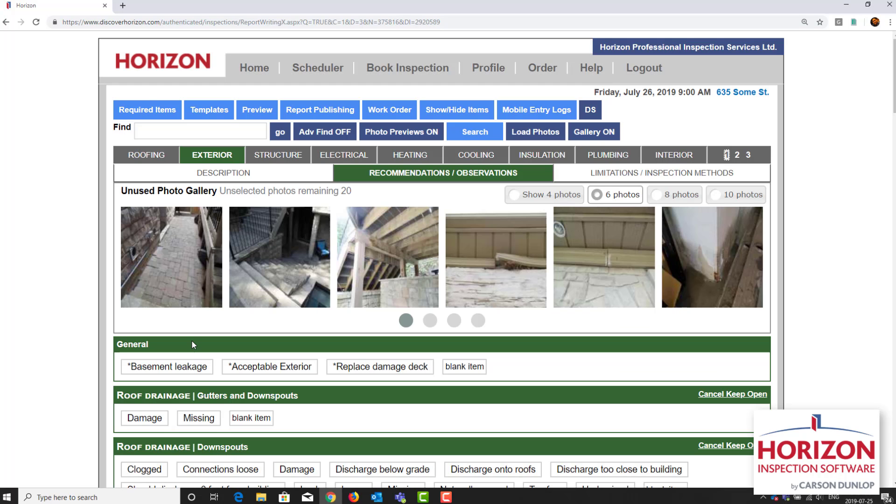
Step: Select the paved side walkway photo, search for "improper slope", and add it to the lot grading condition "Improper slope or drainage"
click(192, 291)
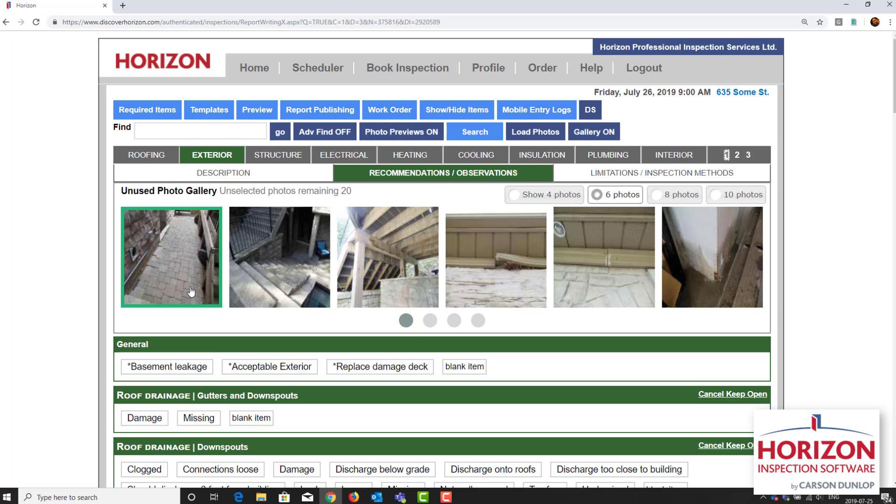
click(474, 132)
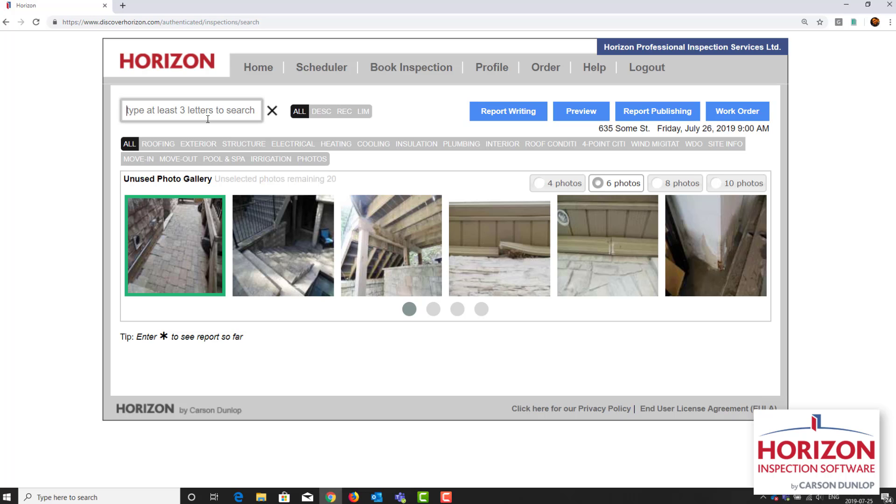
text(improper sl)
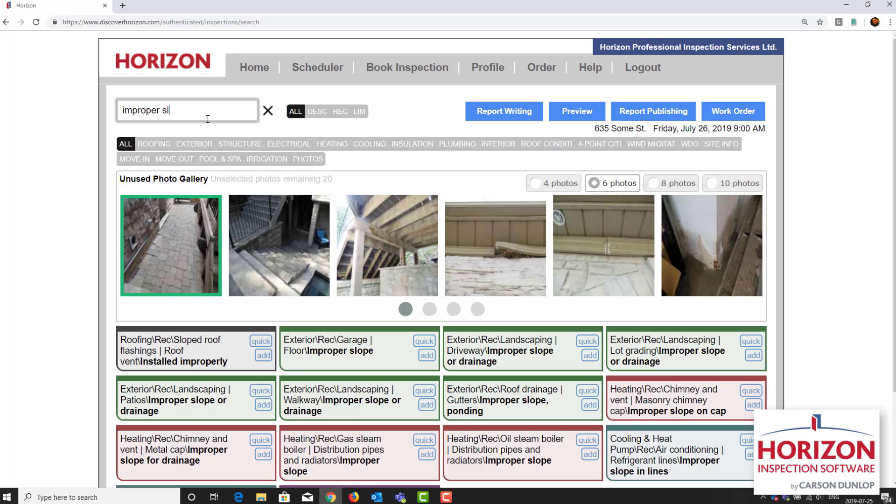
text(ope)
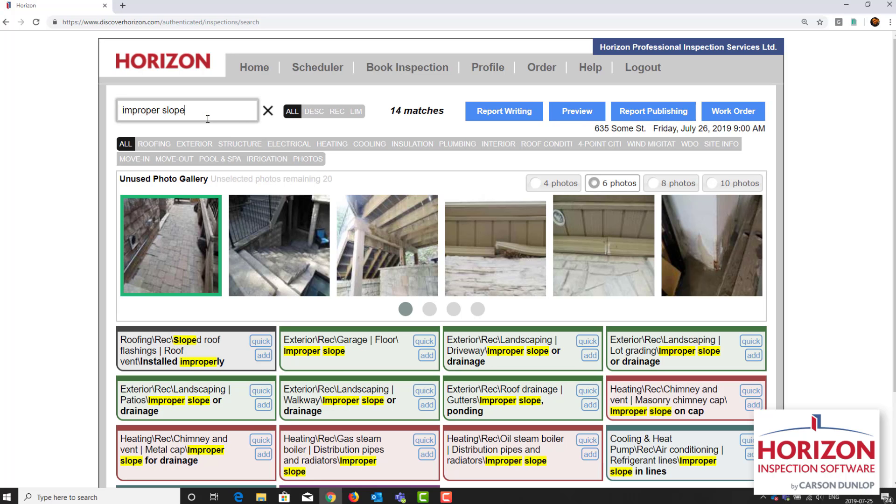
click(754, 357)
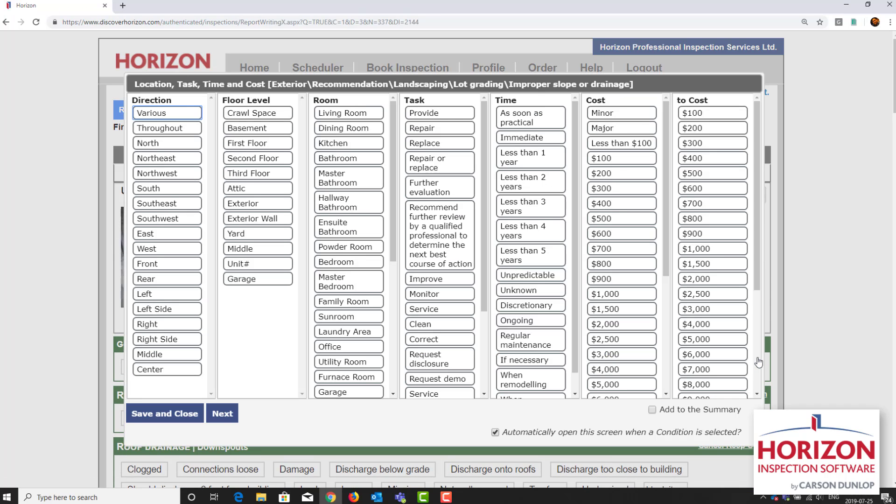
Step: Set the lot grading condition to West, Exterior Wall, Monitor, and Ongoing, and continue to its notes
click(168, 250)
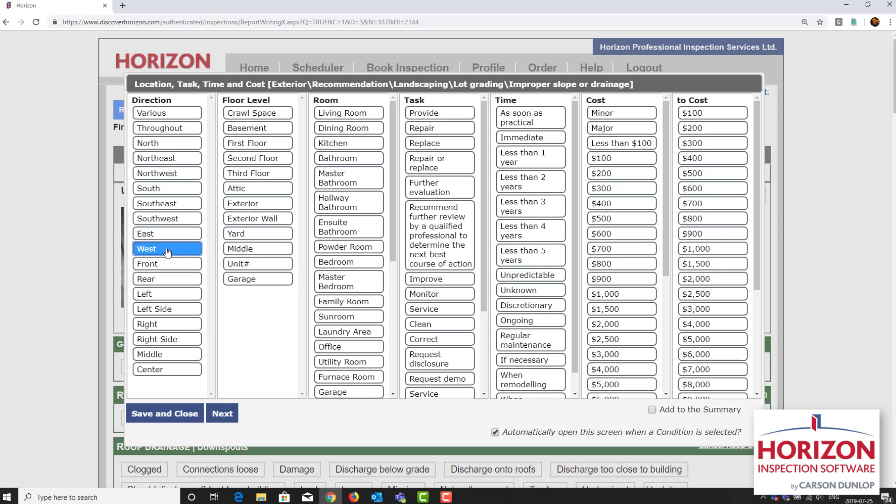
click(278, 224)
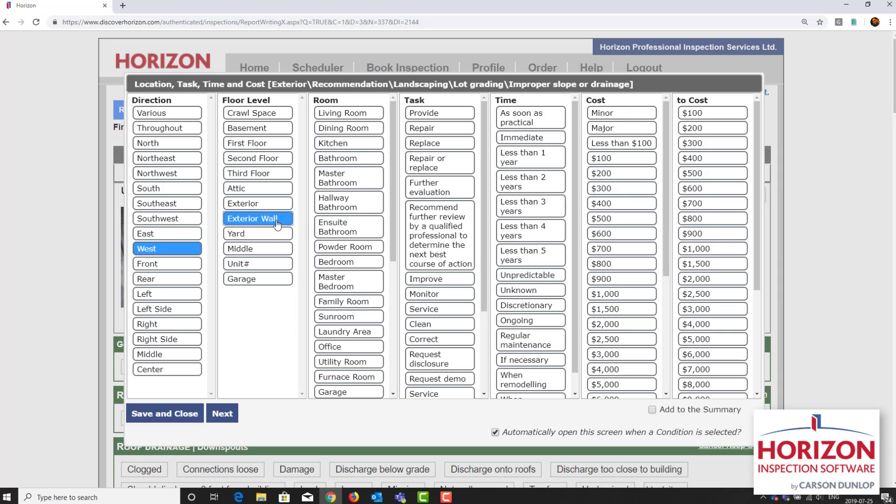
click(460, 297)
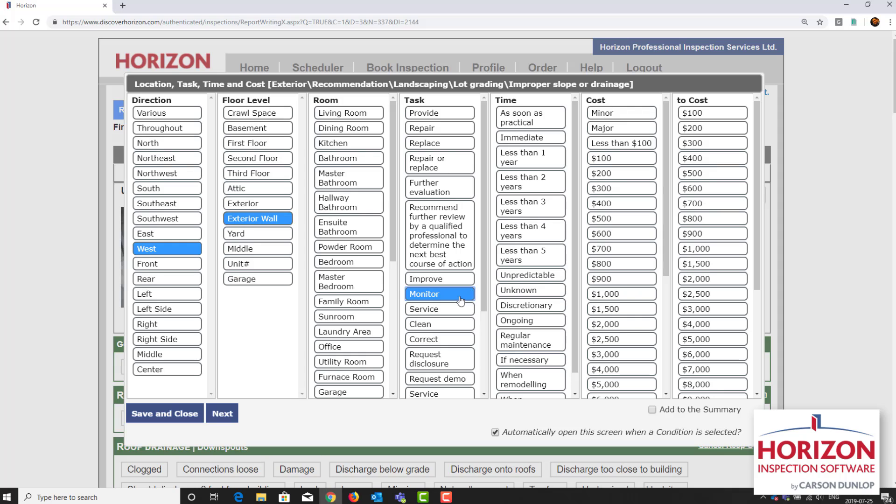
click(528, 323)
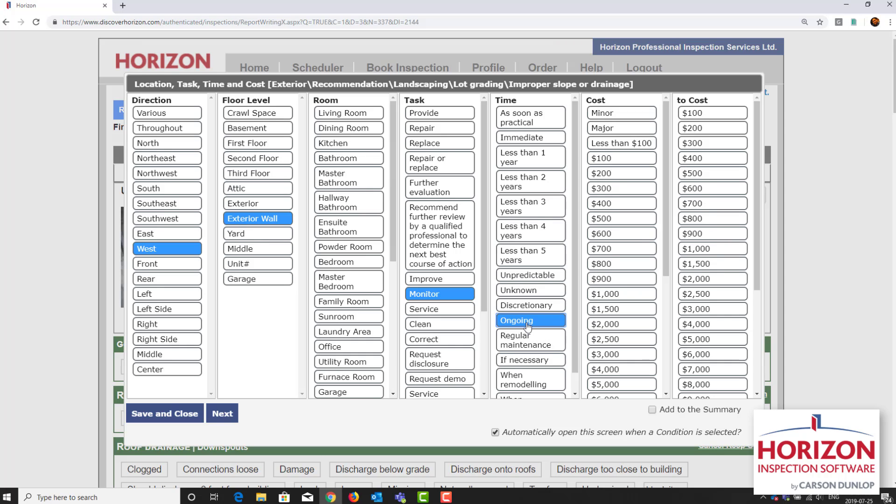
click(233, 414)
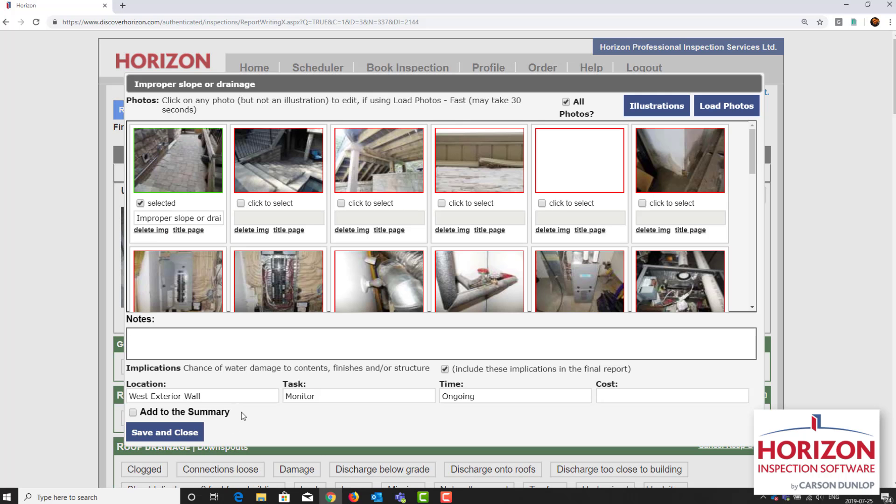
Step: Add the note "Watch for moisture problems in basement, and re-slope walkway if needed." to the lot grading condition and save it
click(238, 354)
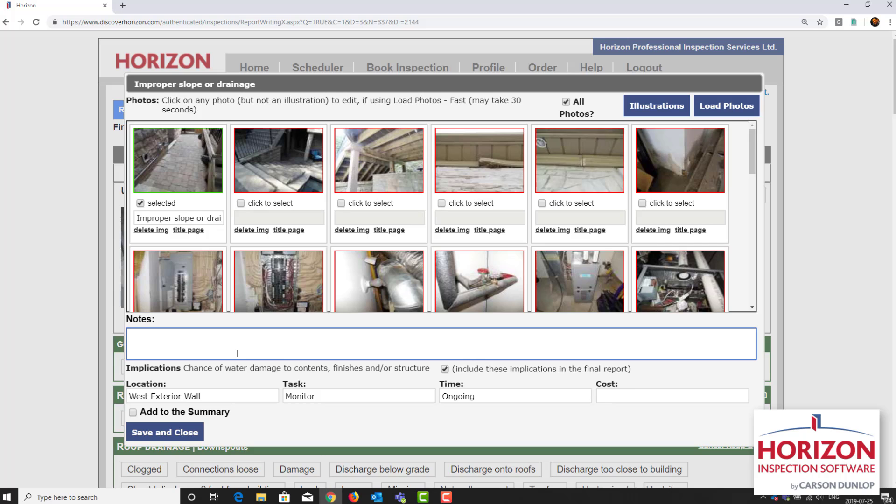
text(Watch for moisture problems in basement)
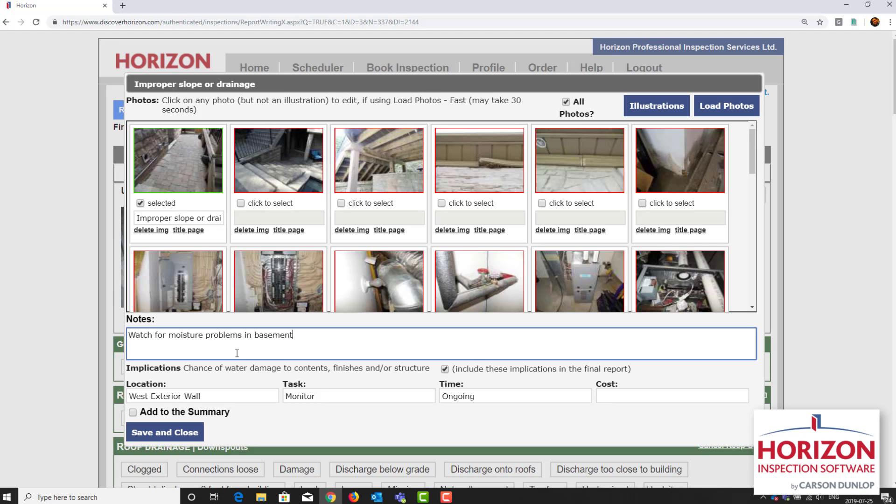
text(, and re-slope walkway if needed.)
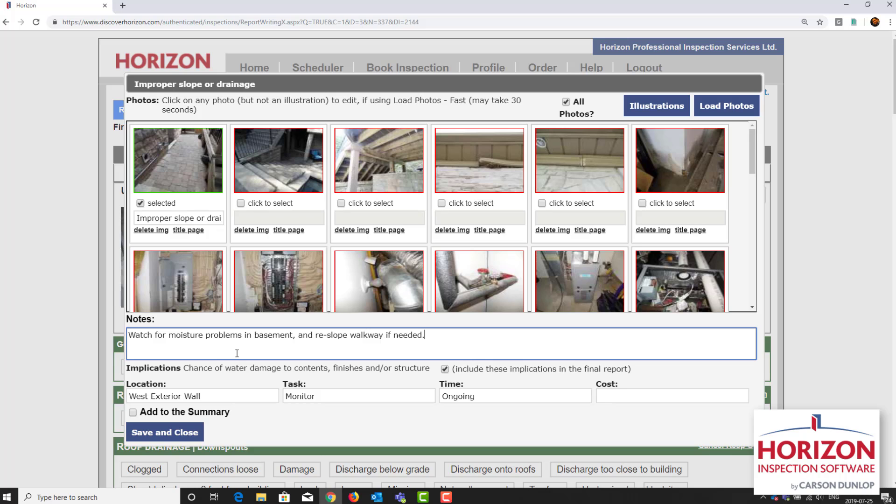
click(156, 437)
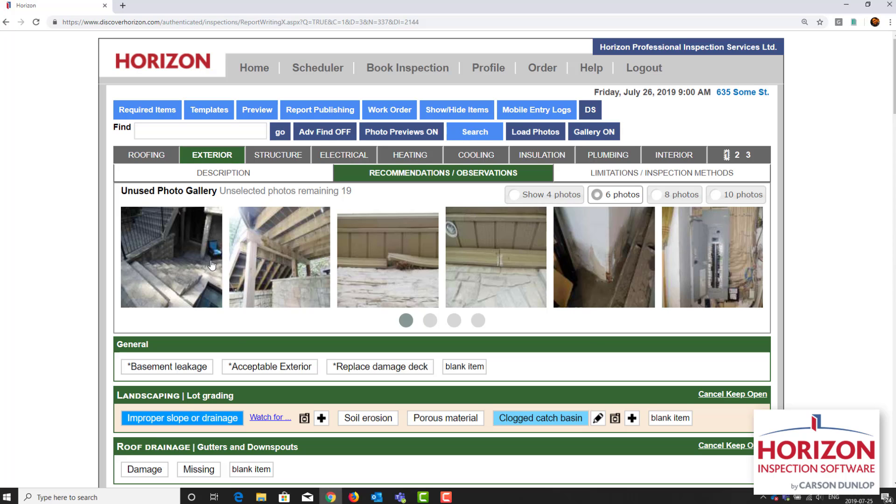
Step: Select the photo of the outdoor stone steps, search for "ext rail mis", and add it to the handrails and guards condition "Missing"
click(193, 274)
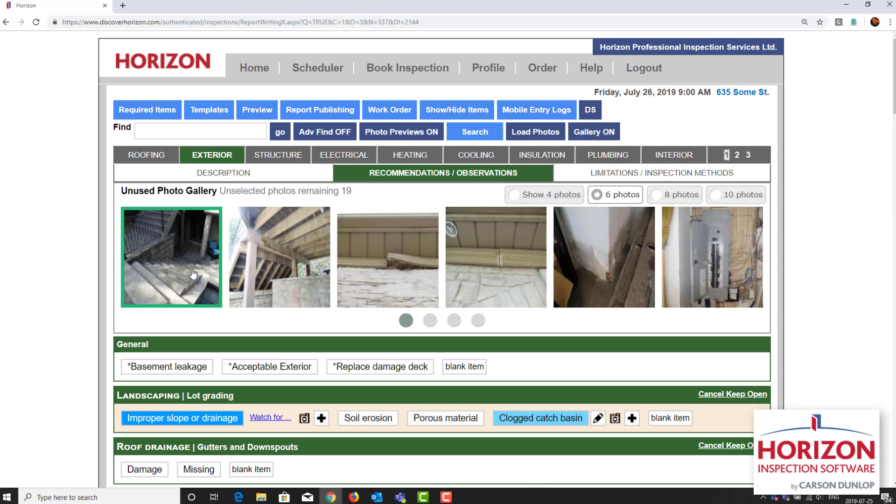
click(461, 135)
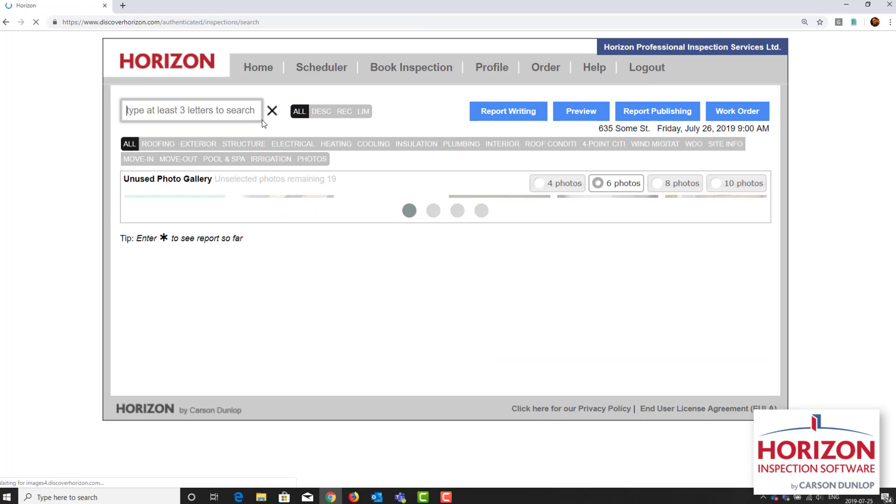
text(ext)
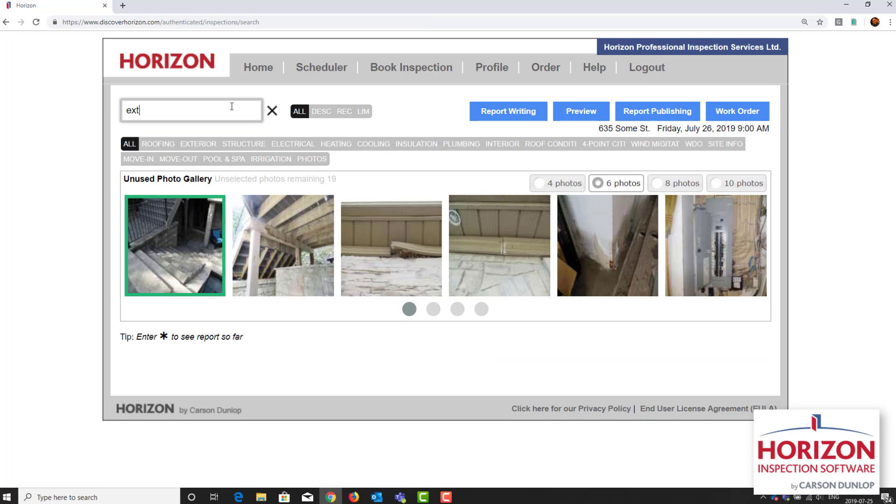
text( rail mis)
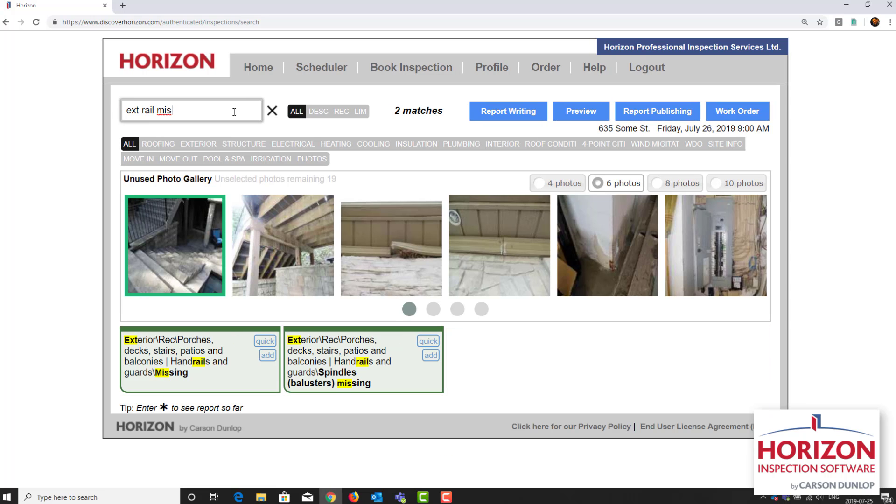
click(268, 355)
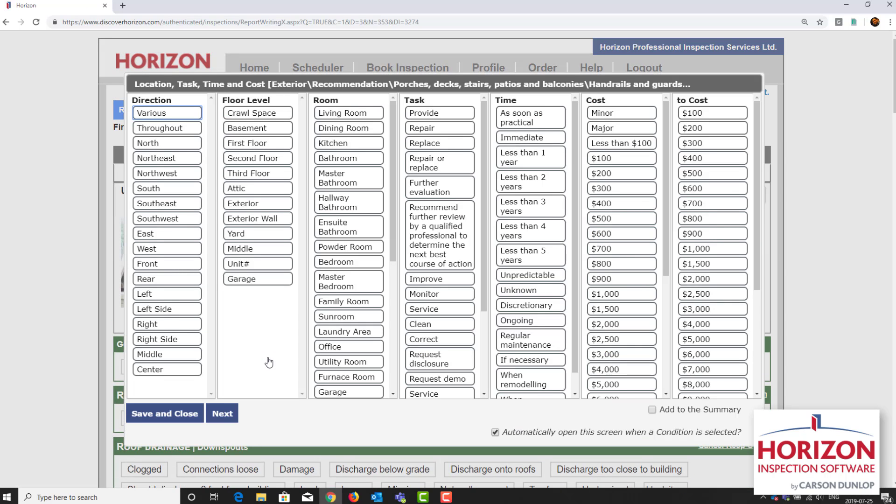
Step: Set the handrails and guards "Missing" condition to Rear, Provide, and As soon as practical, and save it
click(192, 280)
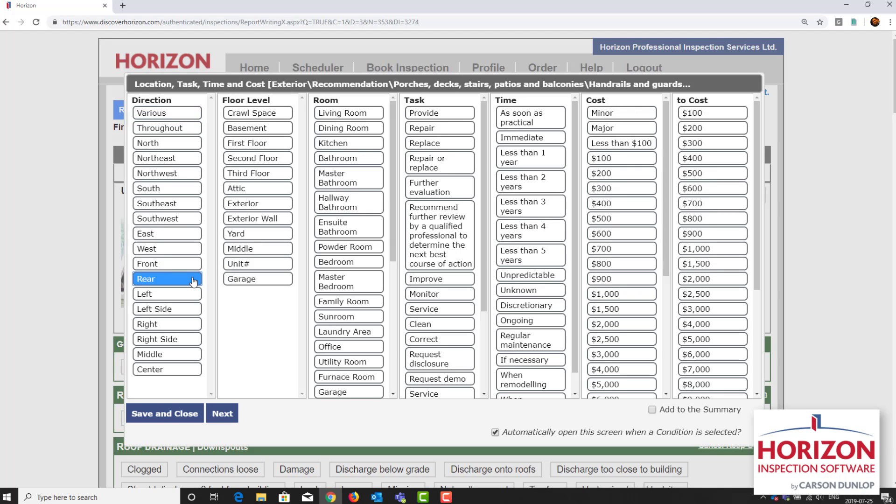
click(462, 118)
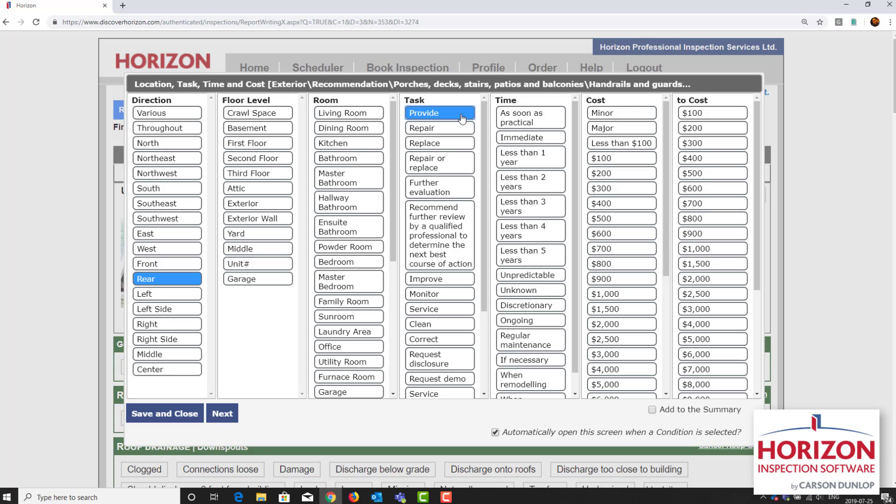
click(529, 118)
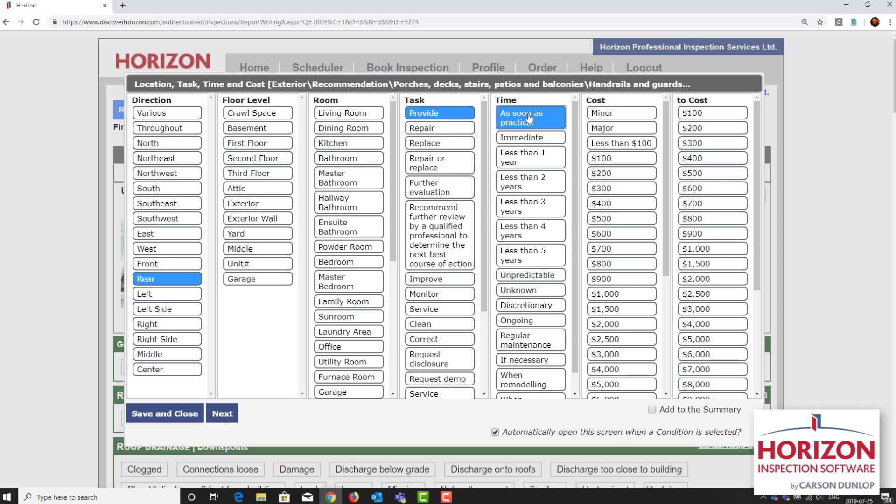
click(190, 419)
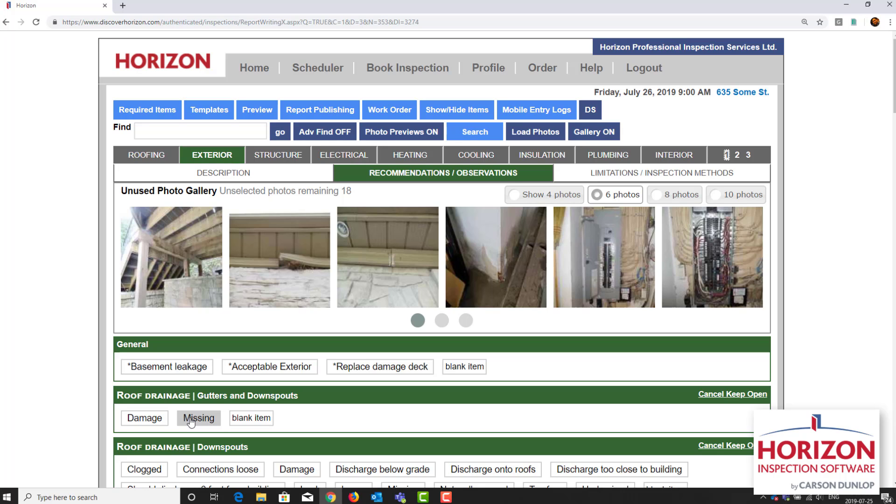
Step: Select the photo of the deck's underside, search for "deck beam conn", and add it to the beams condition "Connections weak"
click(175, 291)
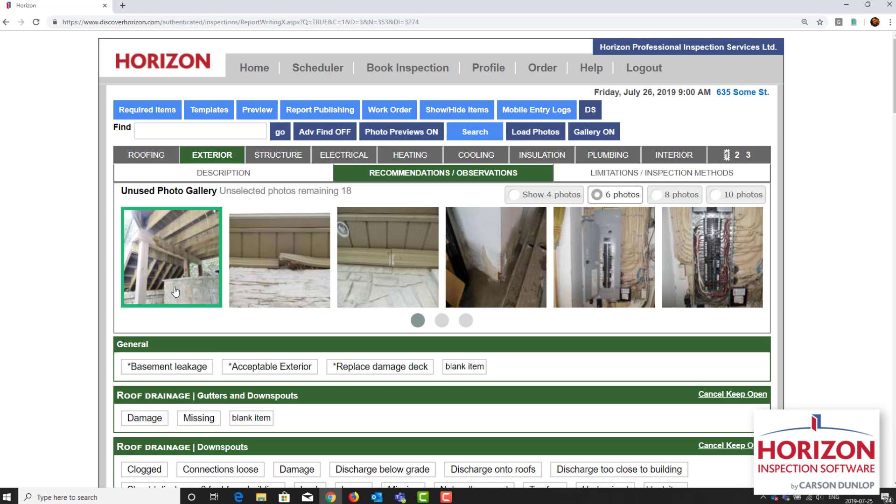
click(465, 135)
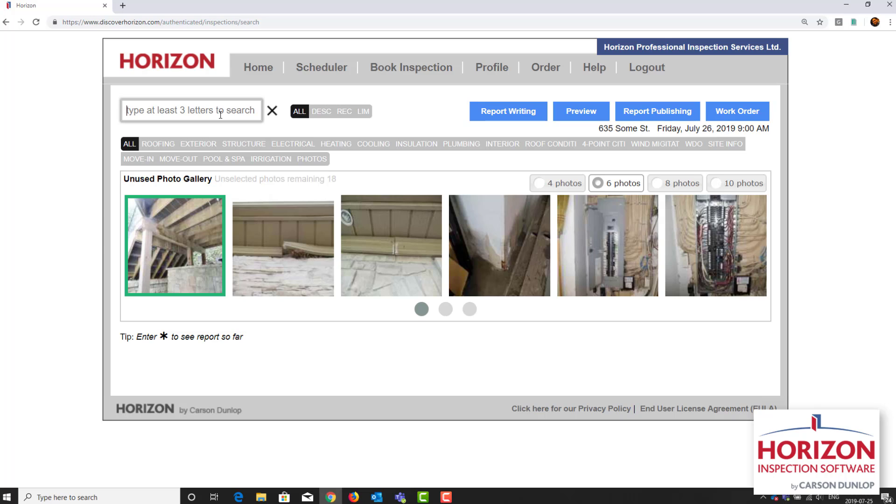
text(deck )
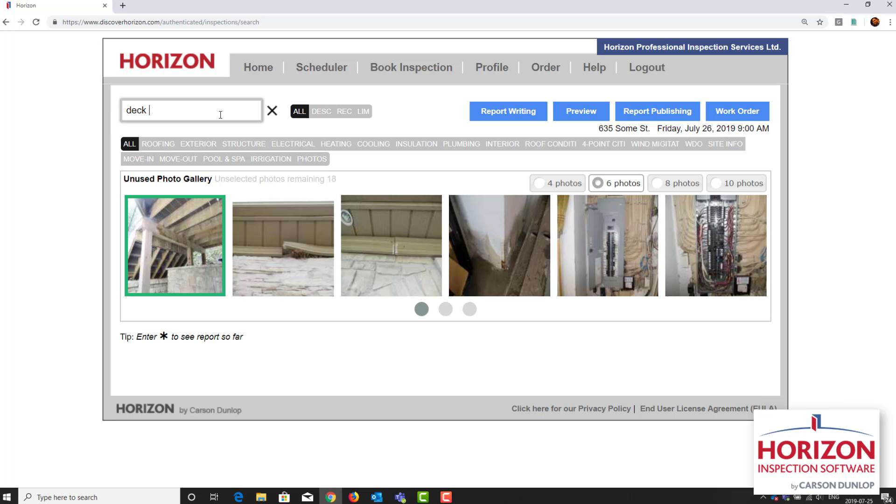
text(beam co)
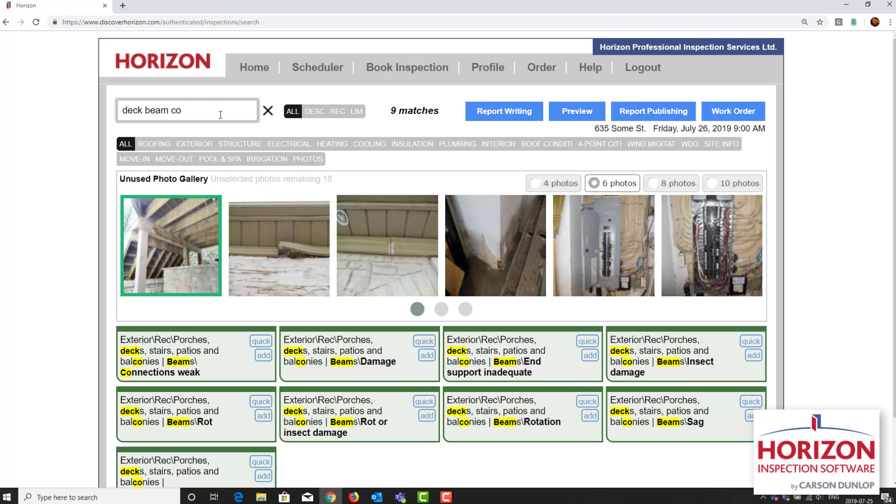
text(nn)
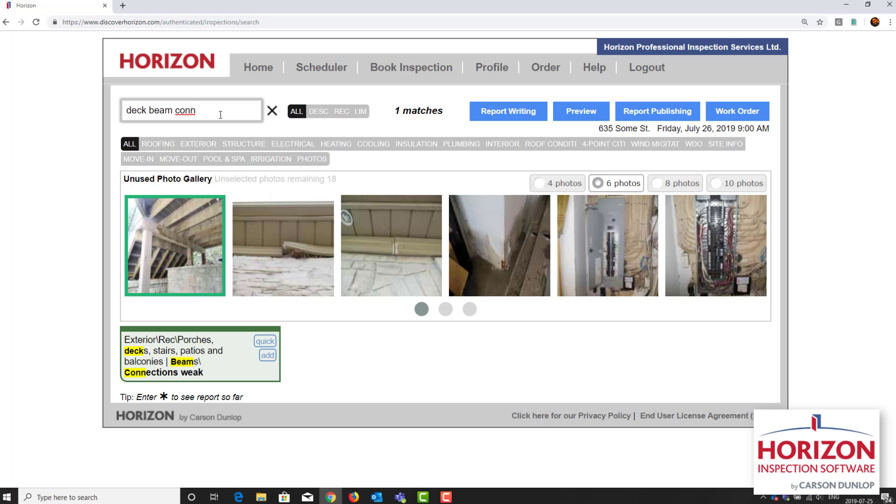
click(266, 355)
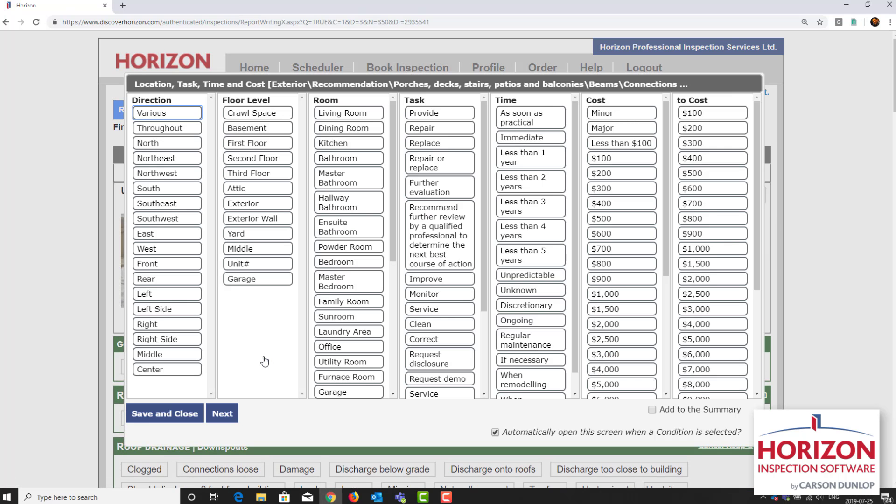
Step: Set the beams "Connections weak" condition to Rear, further review by a qualified professional, and Immediate, and save it
click(175, 281)
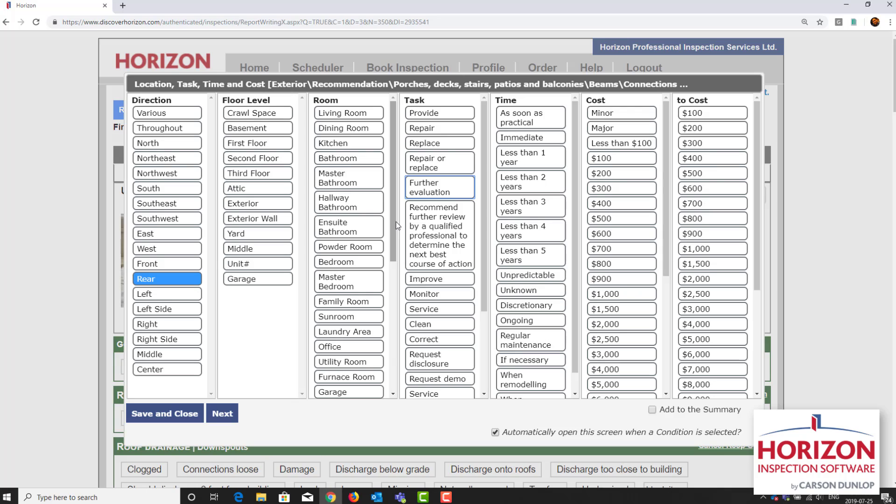
click(437, 230)
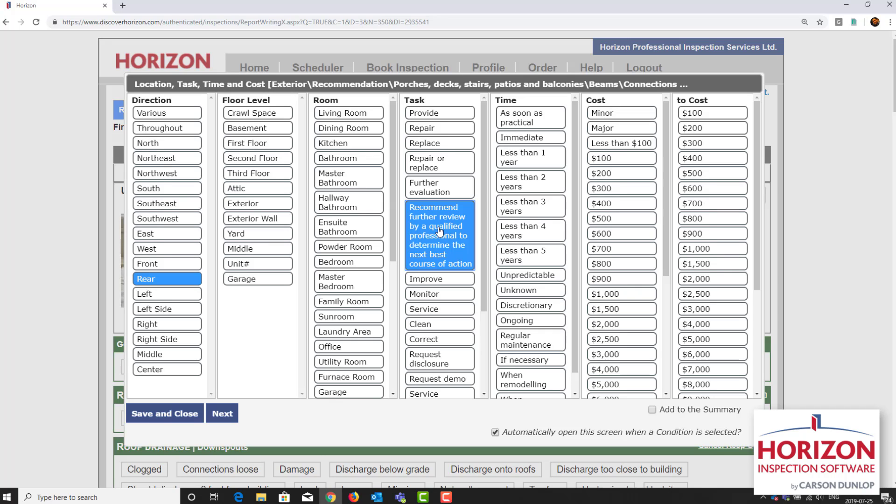
scroll(538, 260, down, 2)
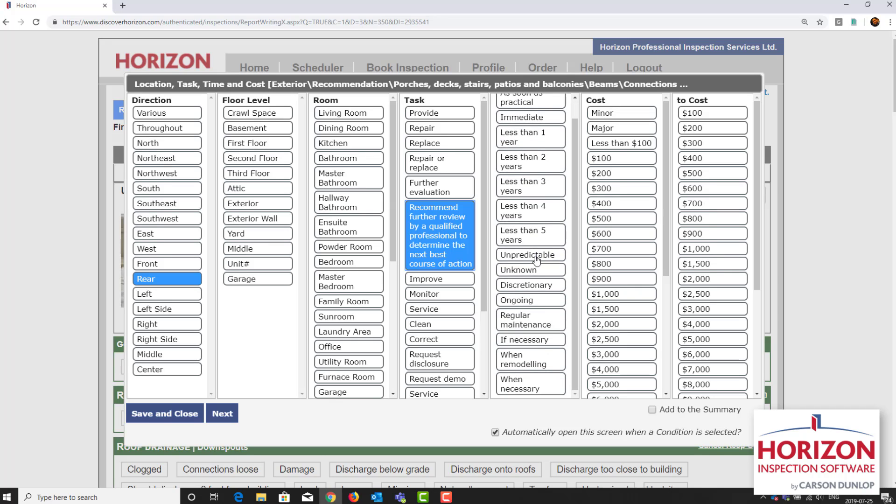
scroll(537, 260, up, 2)
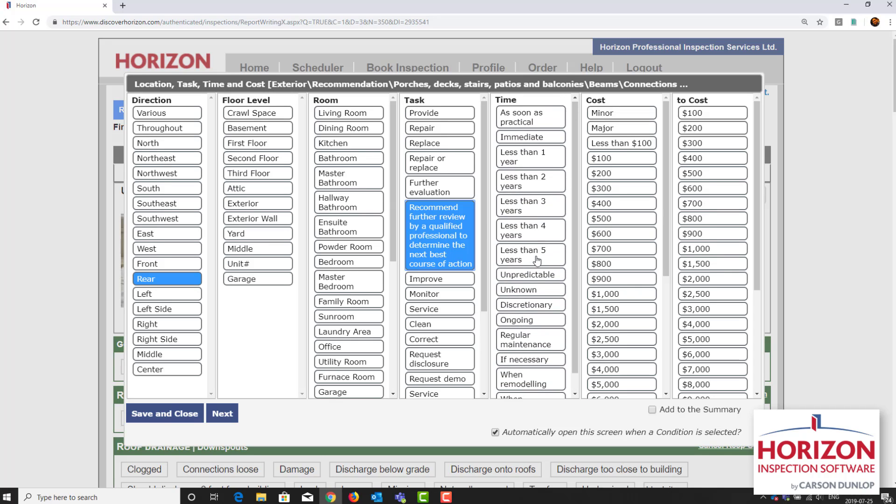
click(531, 142)
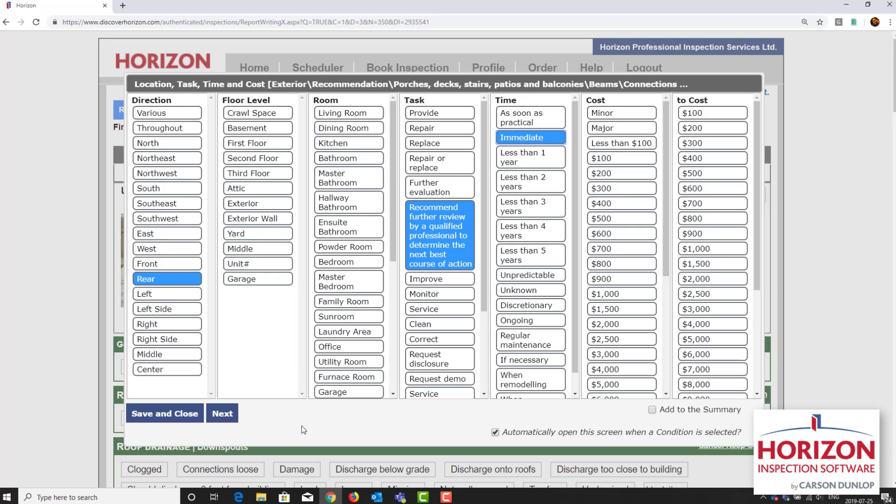
click(231, 414)
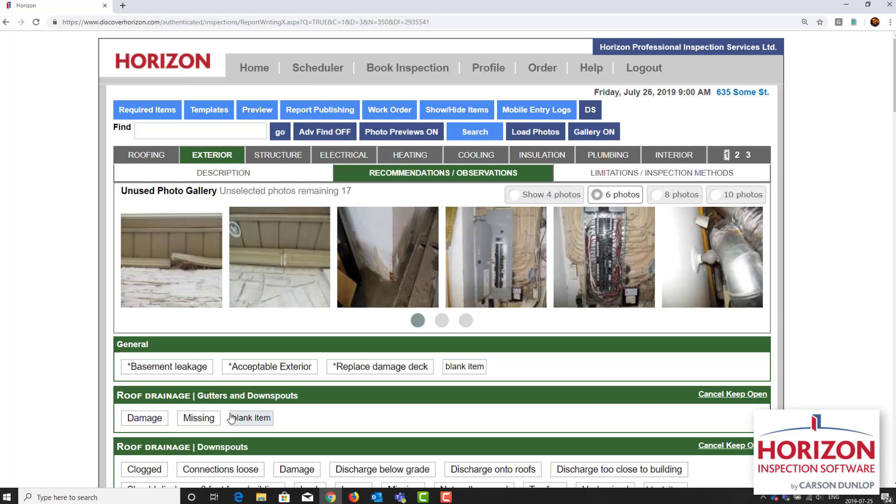
Step: Add the note "Have specialist check all connections and remedy as needed." to the beams "Connections weak" condition and save it
click(211, 342)
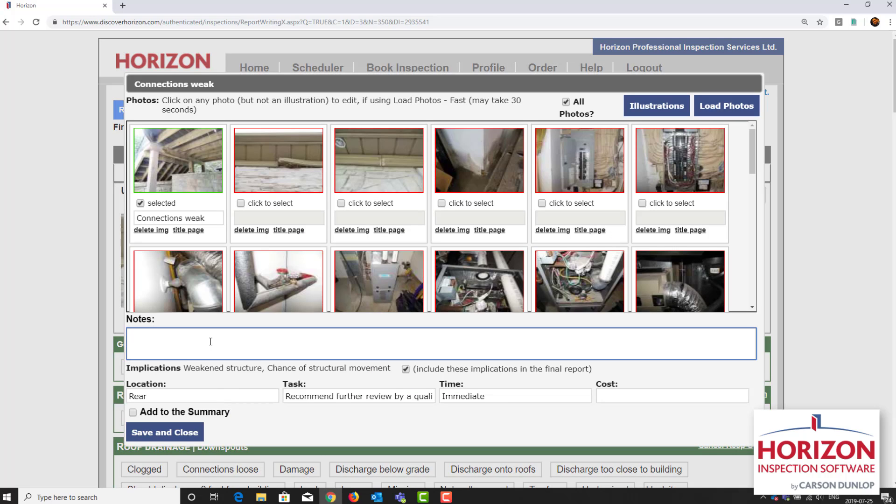
text(Have specialist check all connecti)
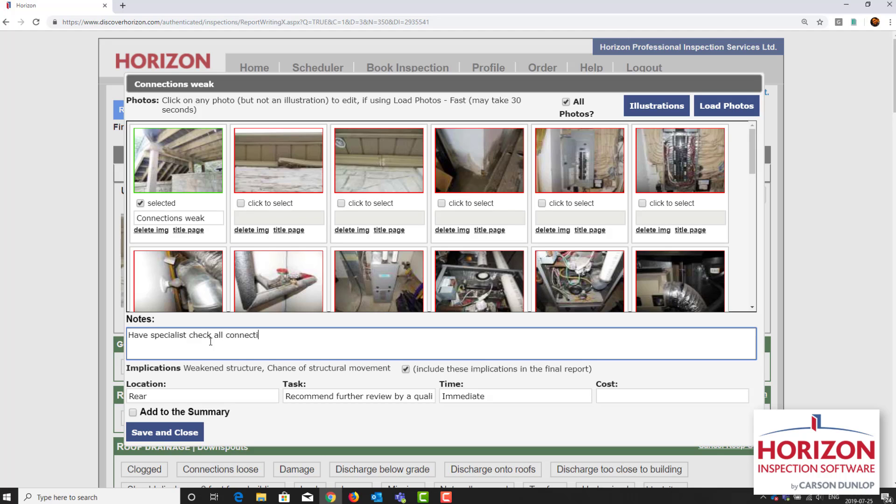
text(ons and remedy as needed.)
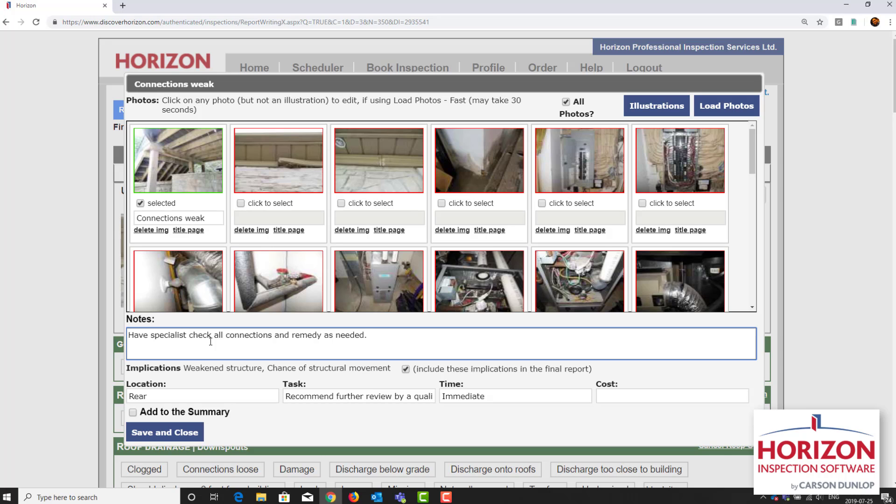
click(164, 433)
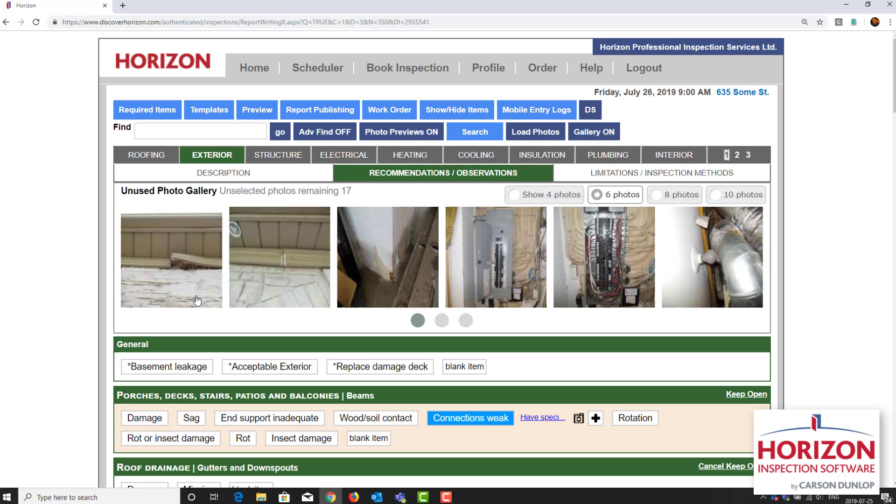
Step: Select the two soffit photos, search for "soffit dam", and add them to the soffits and fascia condition "Damage"
click(174, 269)
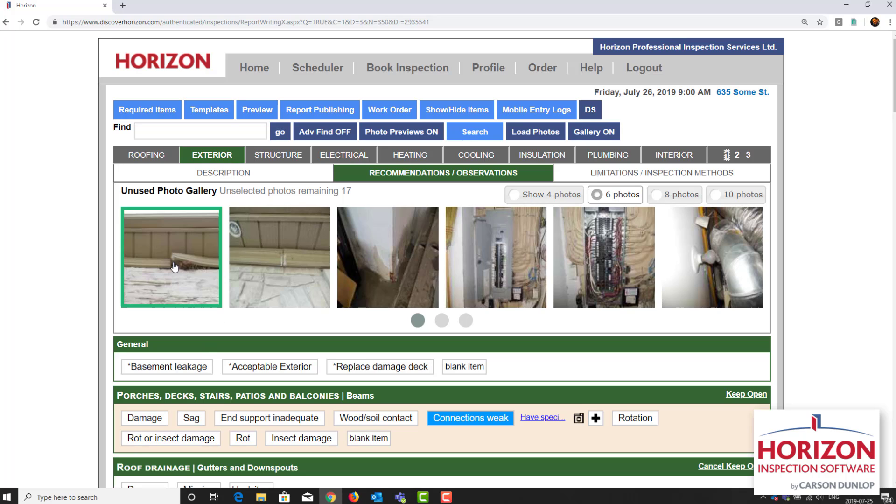
click(269, 262)
click(471, 131)
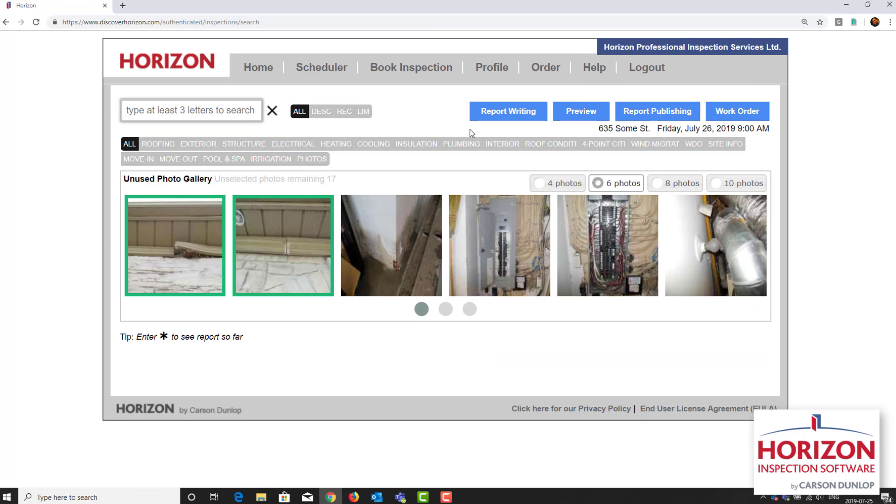
text(soffit )
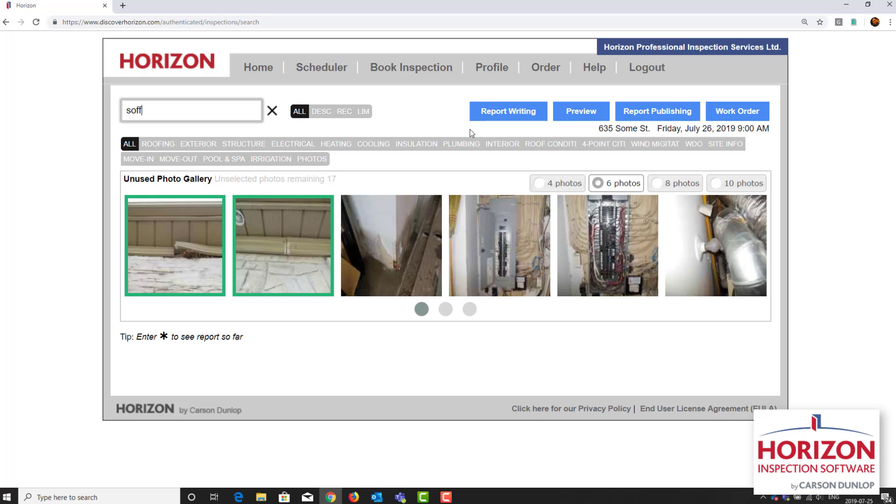
text(dam)
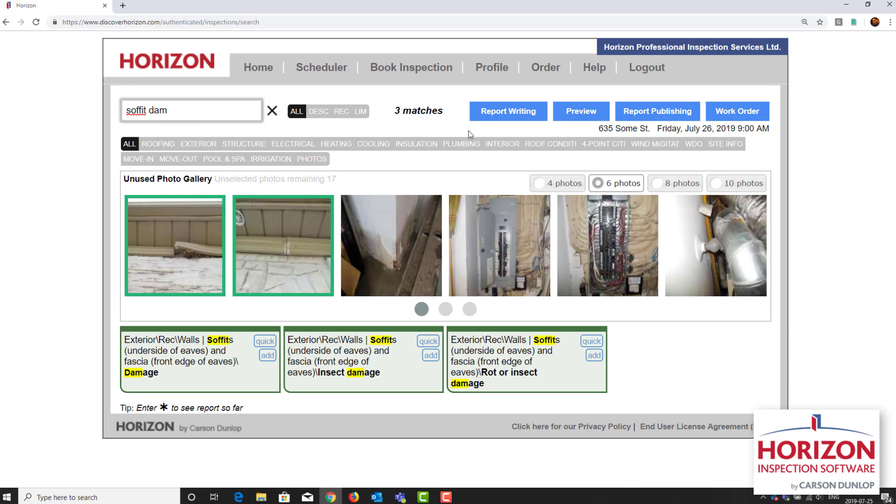
click(267, 356)
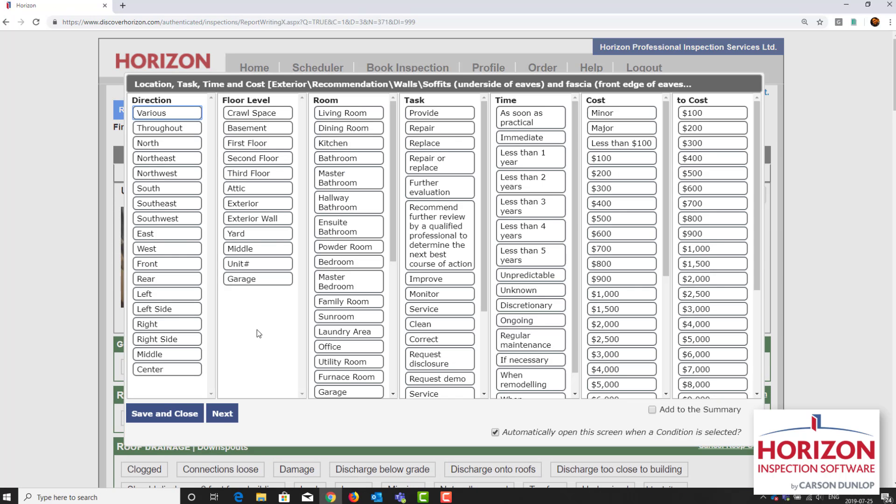
Step: Set the soffits and fascia "Damage" condition to South, Second Floor, Repair or replace, and Less than 1 year, and save it
click(181, 190)
click(277, 161)
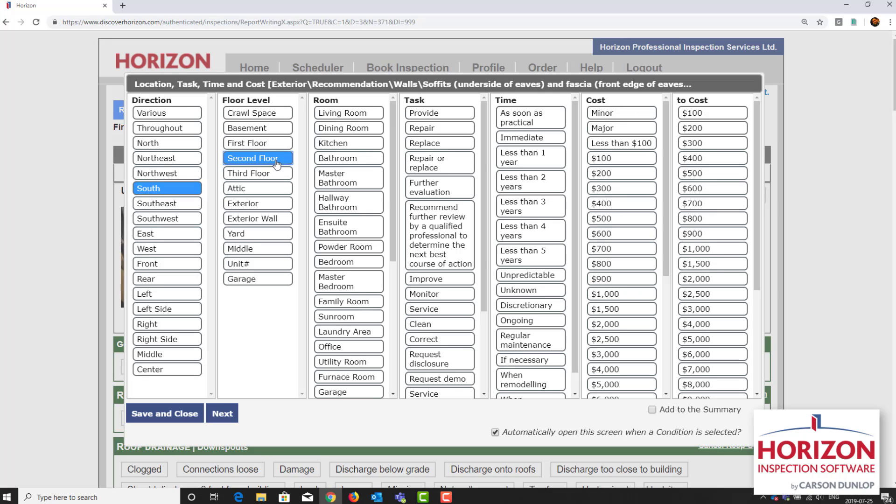
click(450, 168)
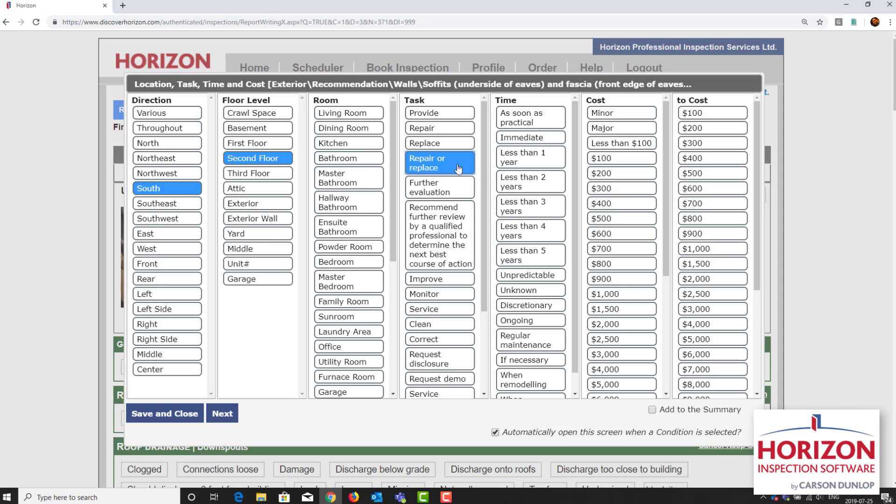
click(511, 166)
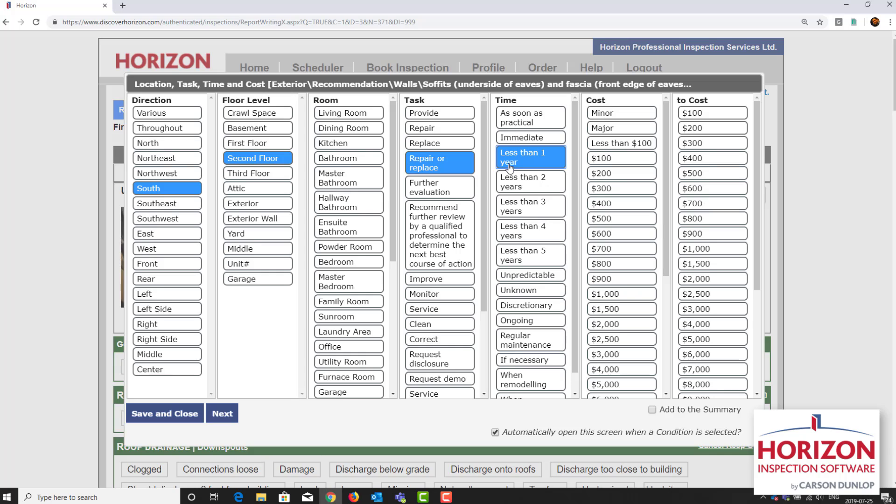
click(174, 416)
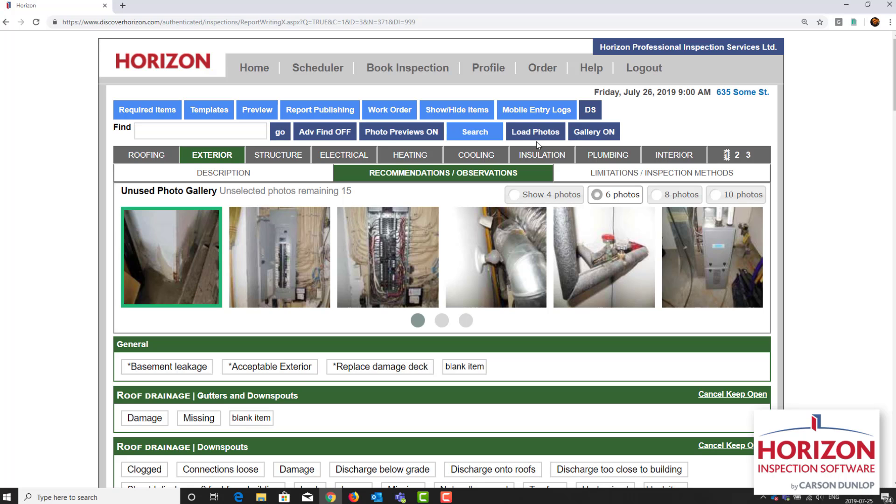
Step: Search for "dry water dam" and add the selected stained-wall photo to the plaster or drywall walls condition "Water damage"
click(488, 138)
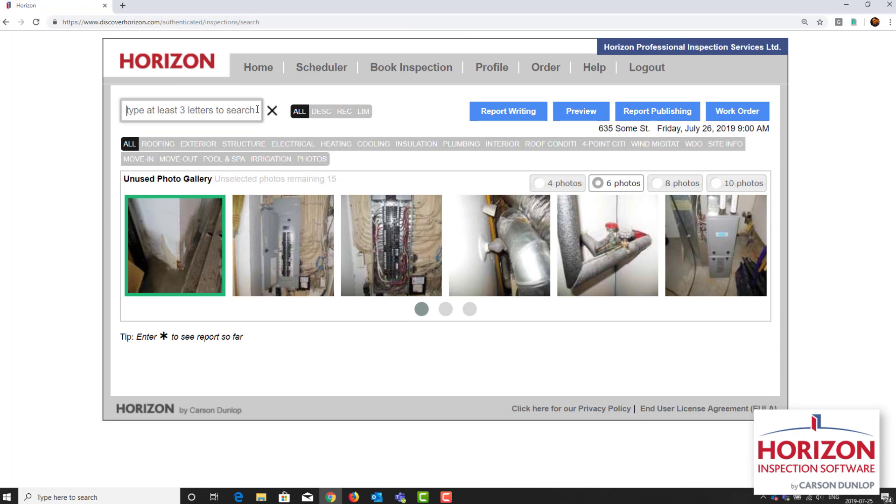
text(dry)
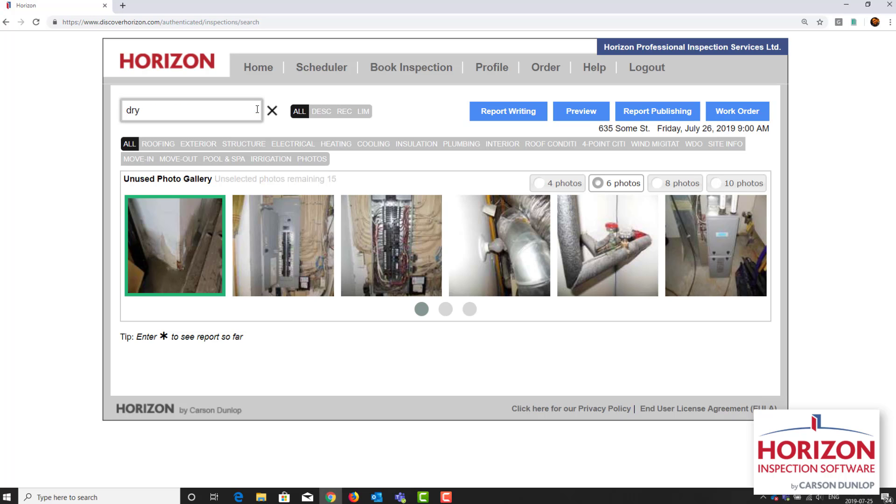
text( wa)
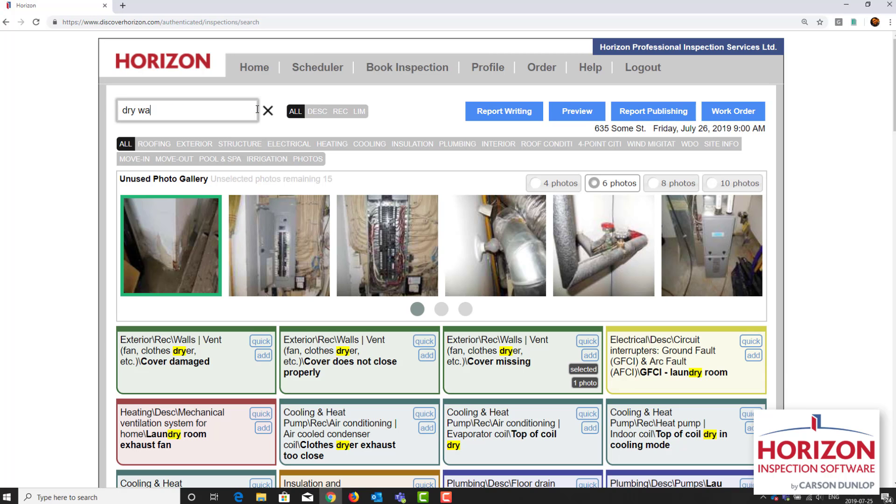
text(ter dam)
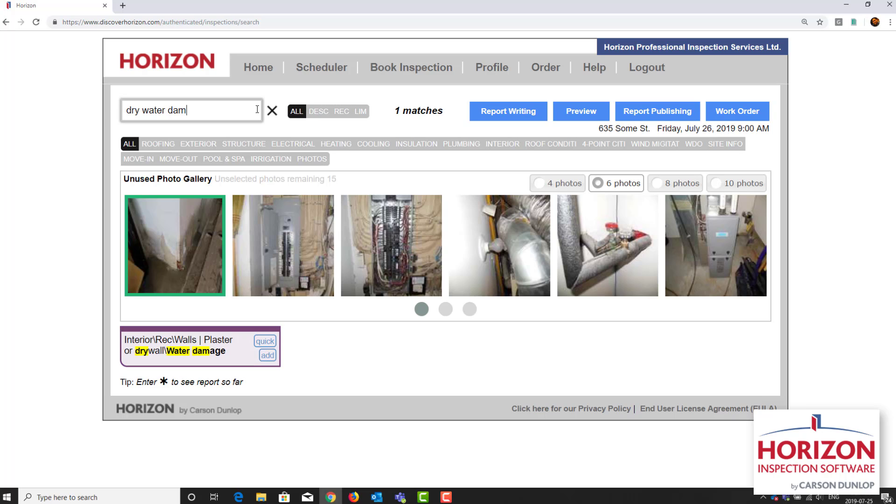
click(264, 362)
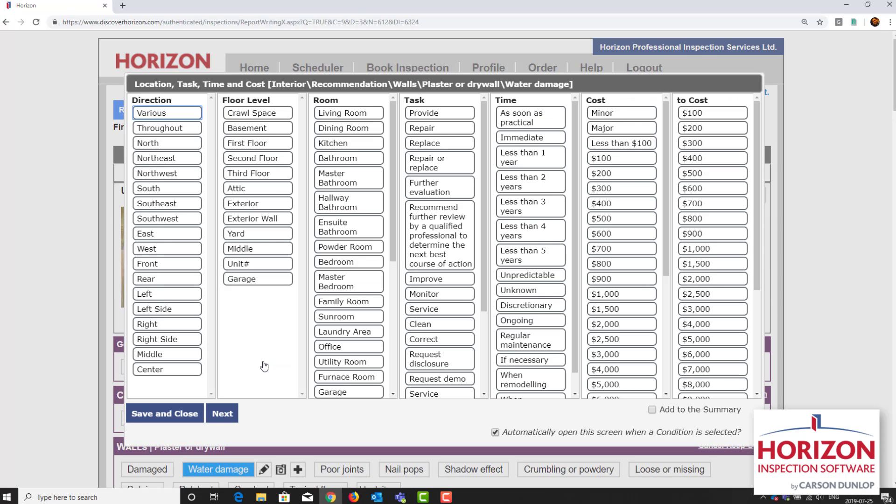
Step: Set the drywall "Water damage" condition to Garage, Repair or replace, and Discretionary, and save it
click(334, 395)
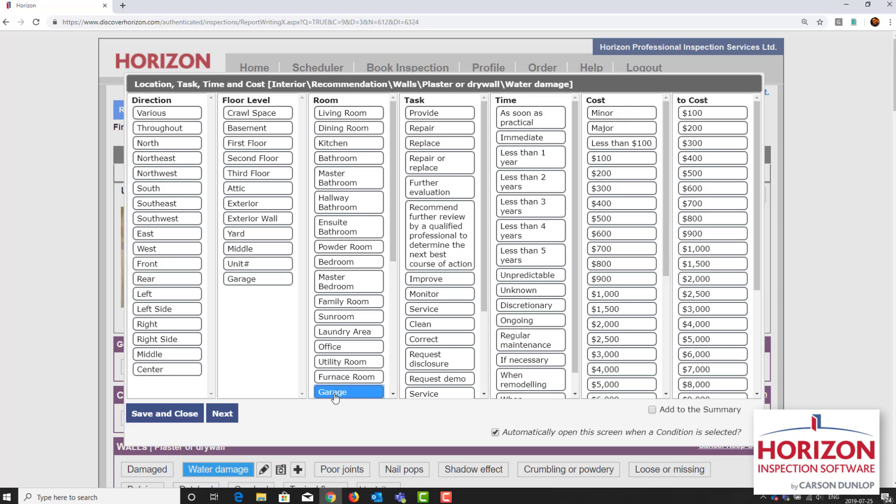
click(441, 168)
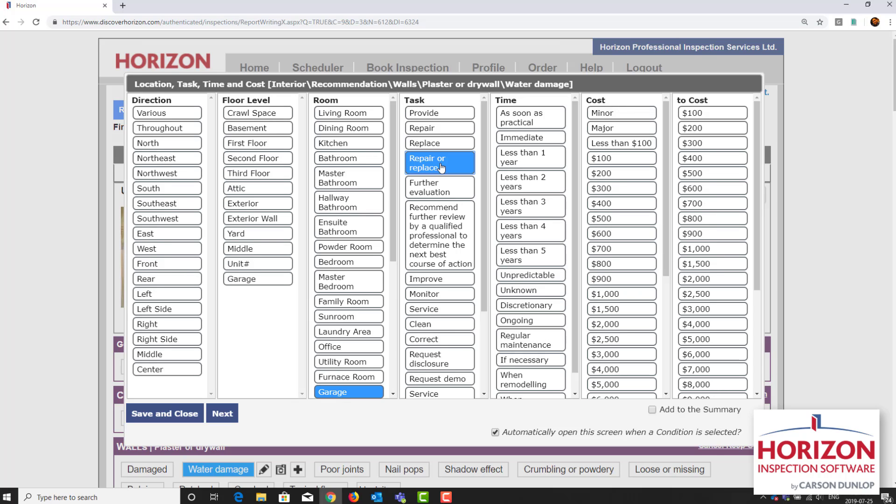
click(517, 309)
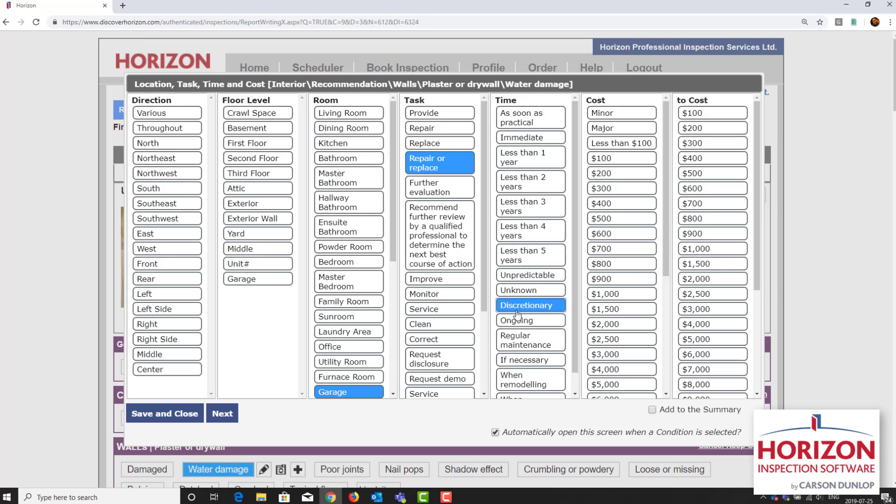
click(164, 414)
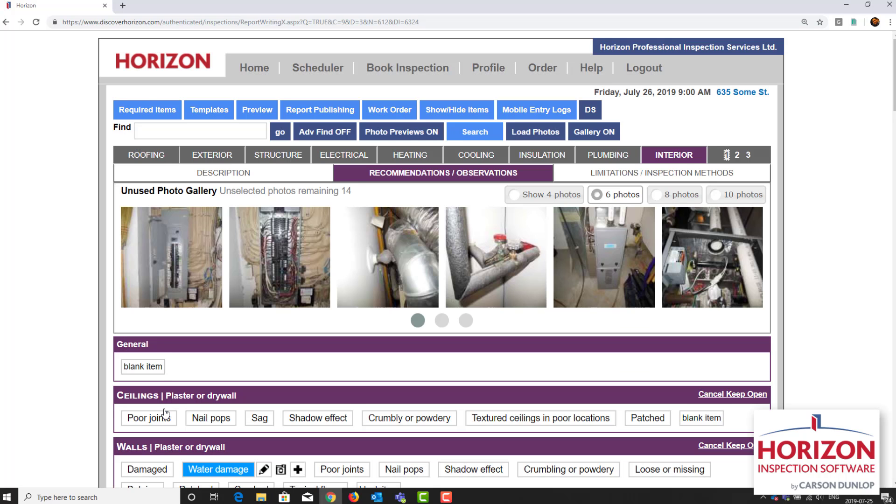
Step: Assign the two electrical panel photos to "Breakers - basement" under Distribution panel type and location in the Electrical description
click(164, 286)
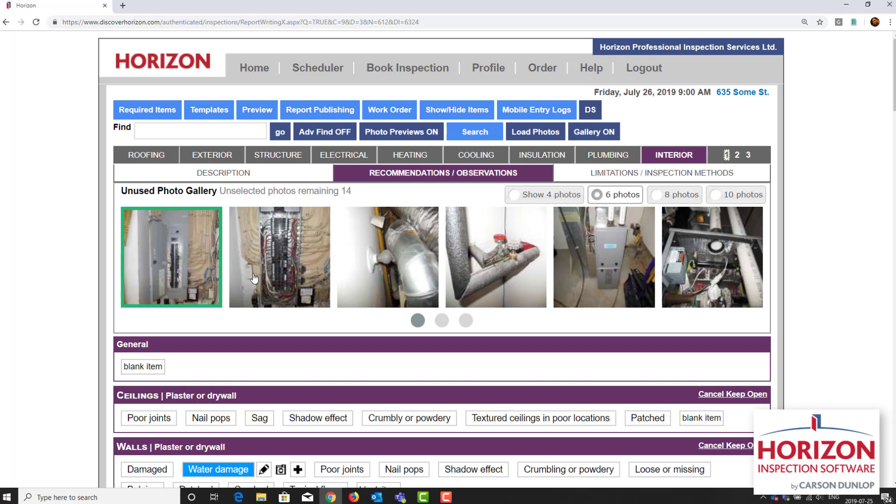
click(254, 278)
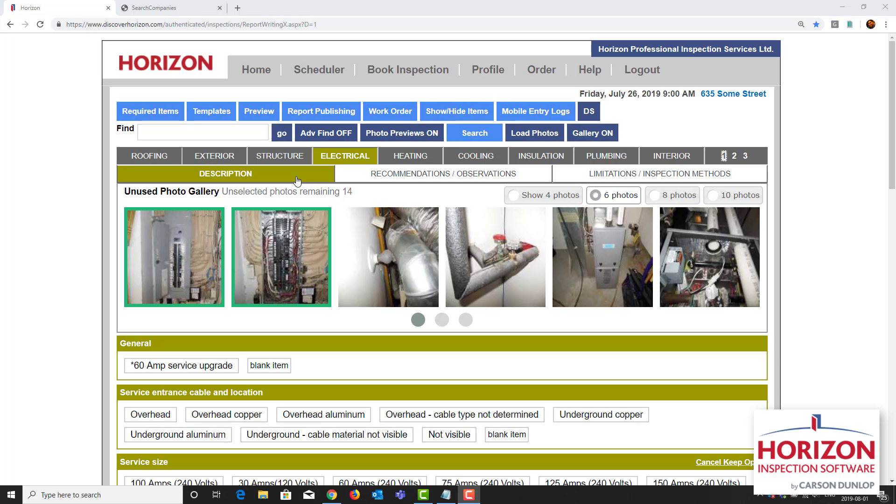
scroll(297, 180, down, 4)
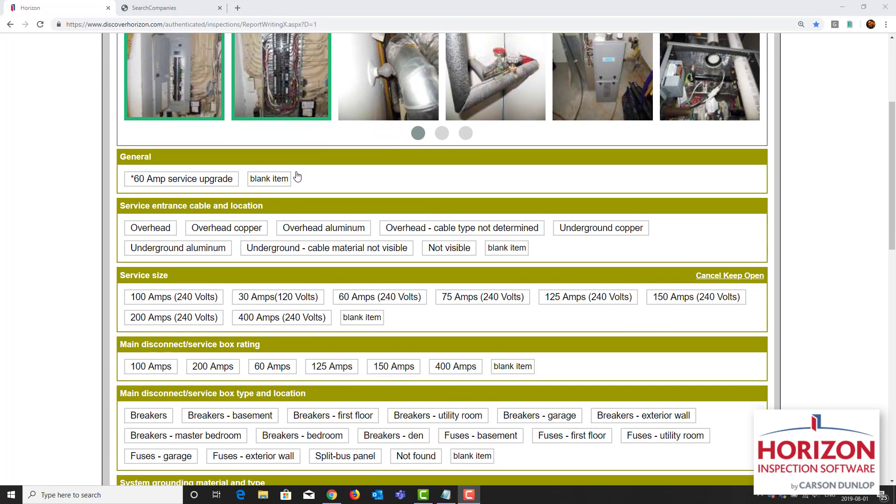
scroll(297, 176, down, 12)
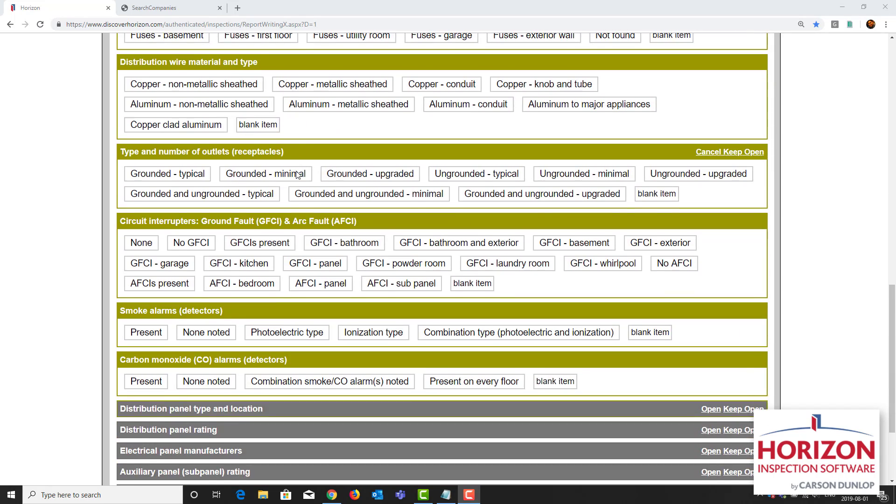
scroll(296, 174, down, 3)
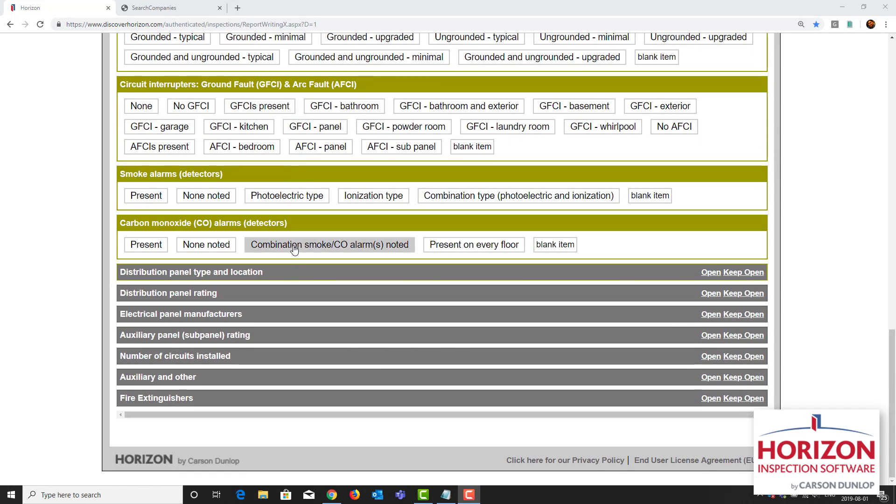
click(290, 273)
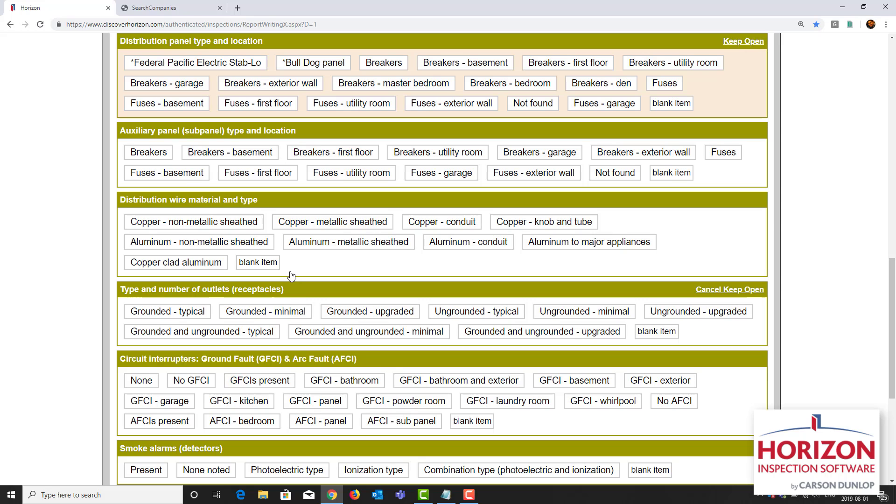
click(474, 69)
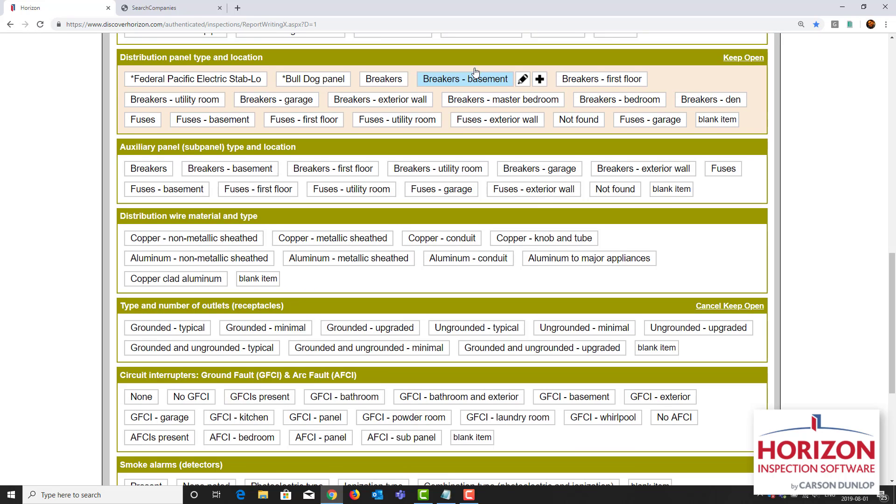
Step: Select the photo of the light beside the metal duct, search for "lig exp dam", and add it to the lights condition "Exposed to mechanical damage"
scroll(475, 73, up, 10)
scroll(475, 73, up, 4)
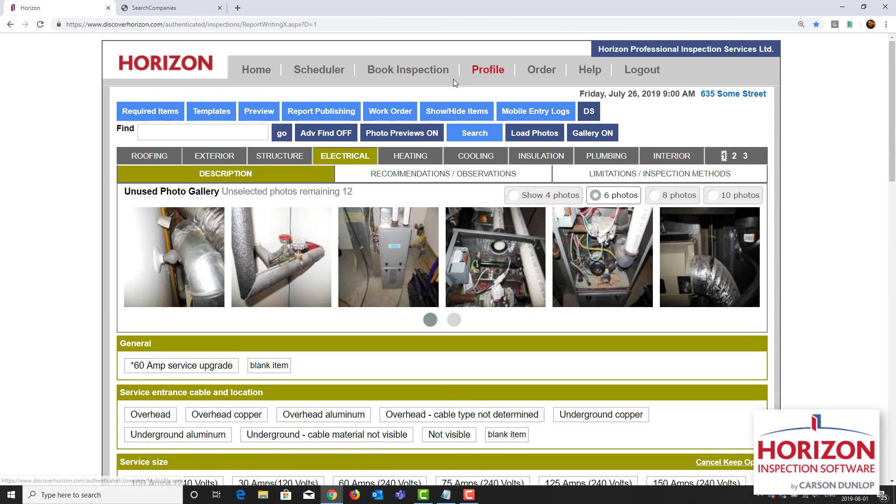
click(170, 264)
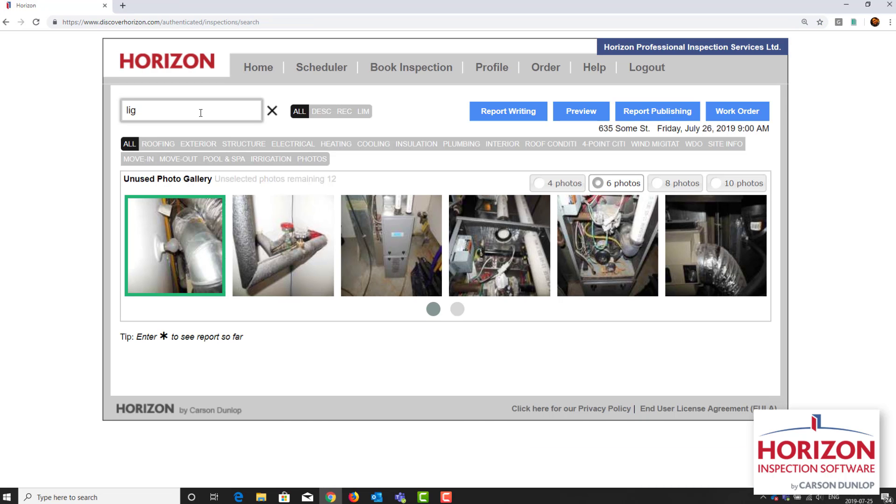
text(exp da)
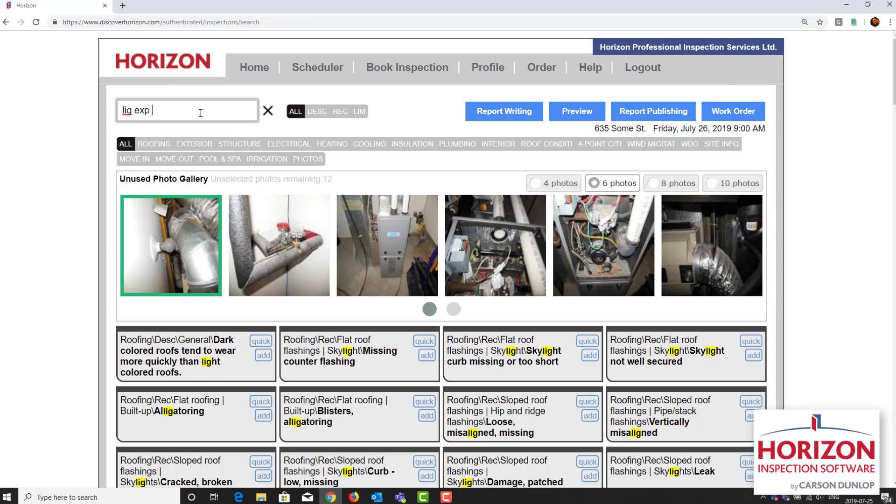
key(BackSpace)
key(BackSpace)
key(BackSpace)
key(BackSpace)
key(BackSpace)
key(BackSpace)
key(BackSpace)
key(BackSpace)
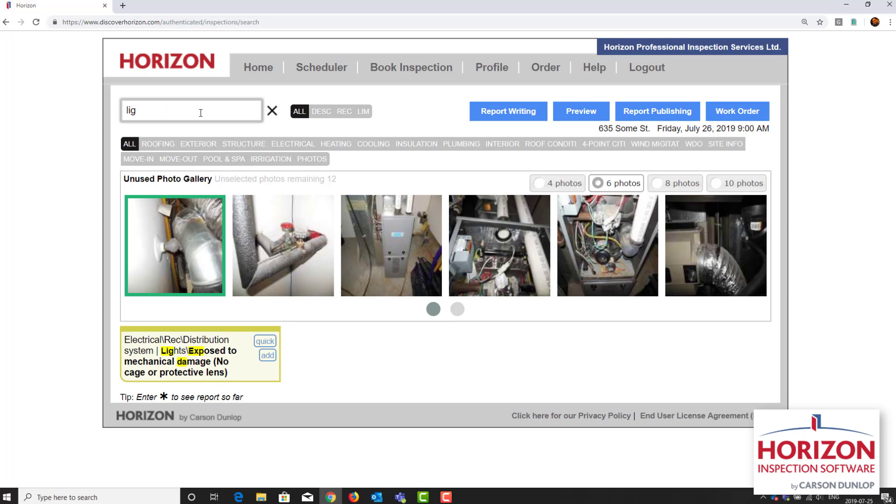
text(g exp dam)
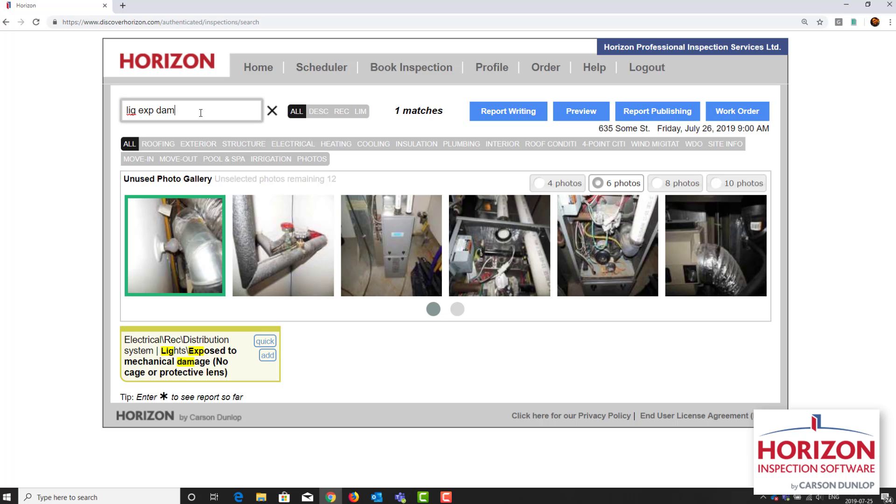
click(268, 356)
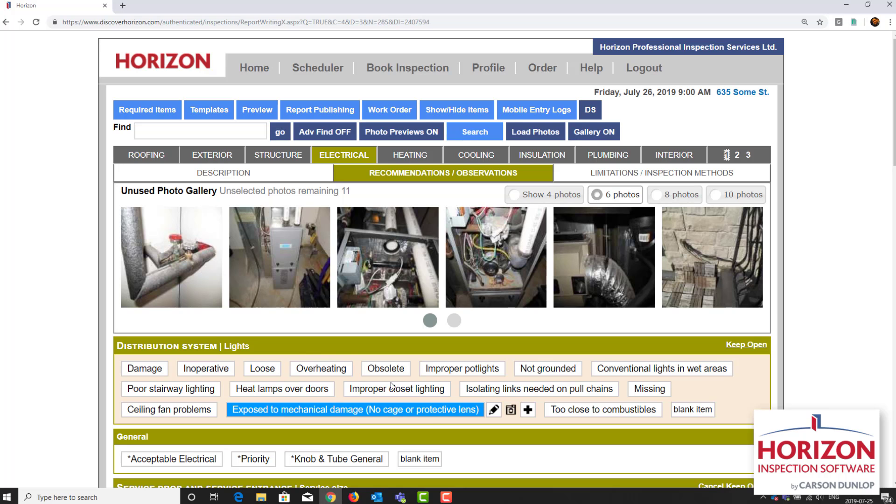
Step: Set the lights condition "Exposed to mechanical damage" to Front, Basement, Improve, and As soon as practical, and continue to its notes
click(494, 410)
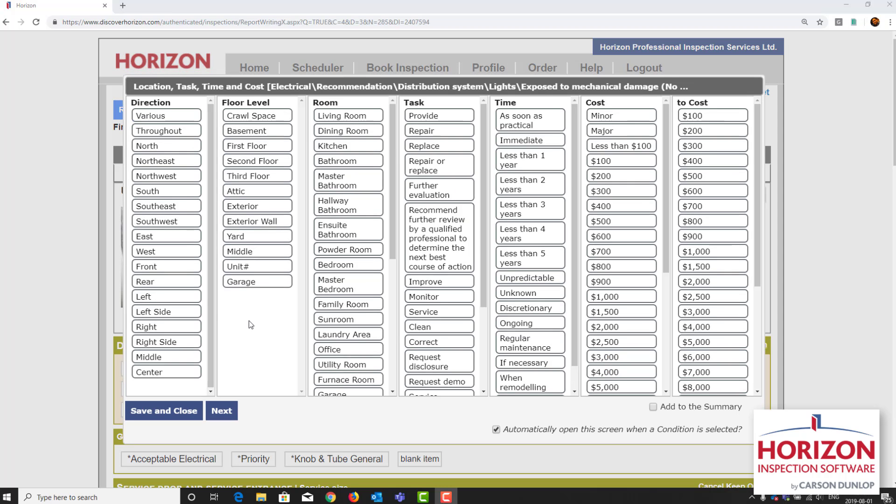
click(179, 269)
click(266, 133)
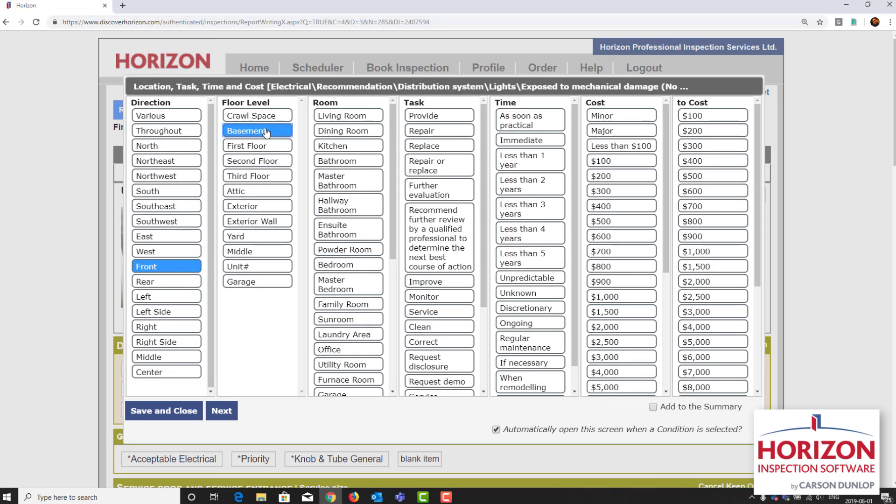
click(436, 281)
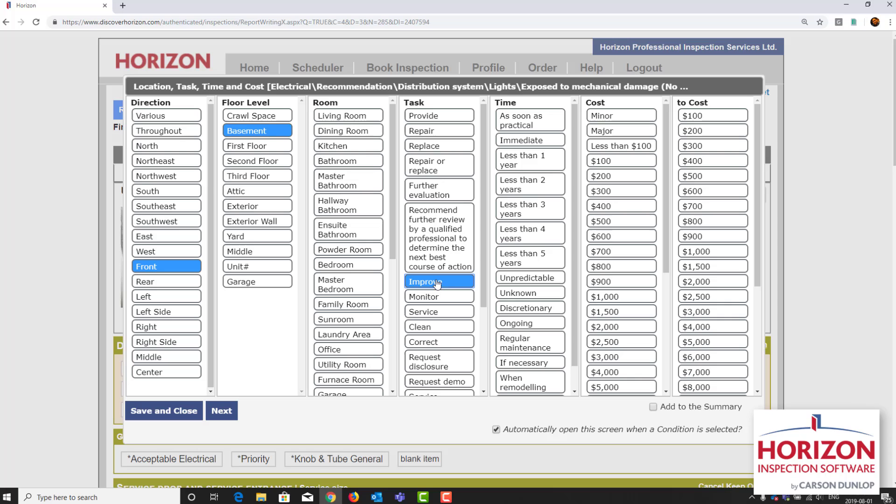
click(552, 128)
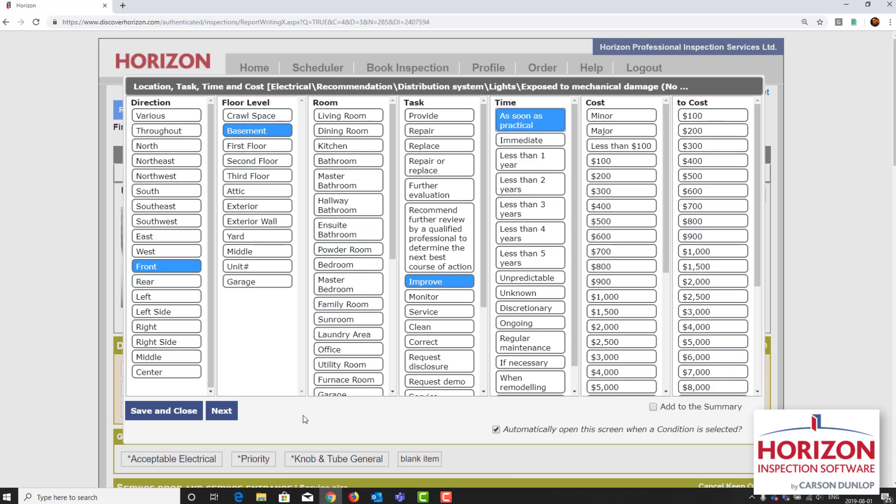
click(222, 413)
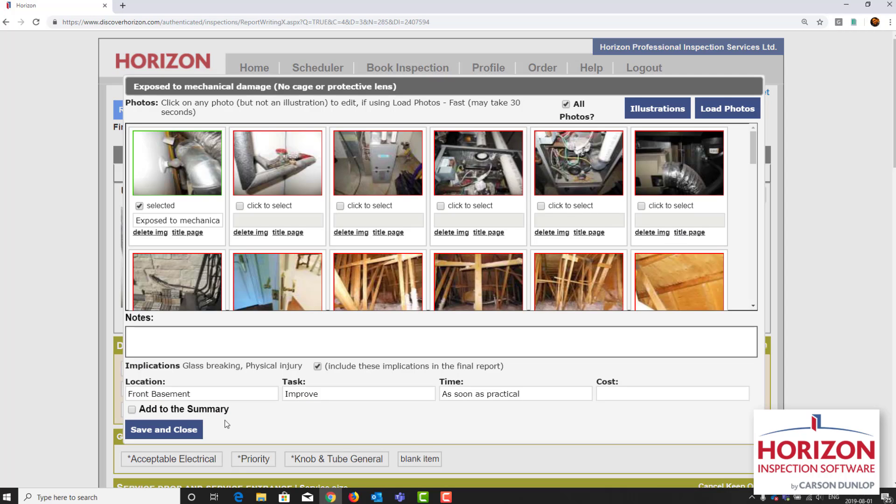
Step: Add the note "Add cage or lens to protect light bulb." to the exposed light condition and save it
click(167, 342)
text(Add c)
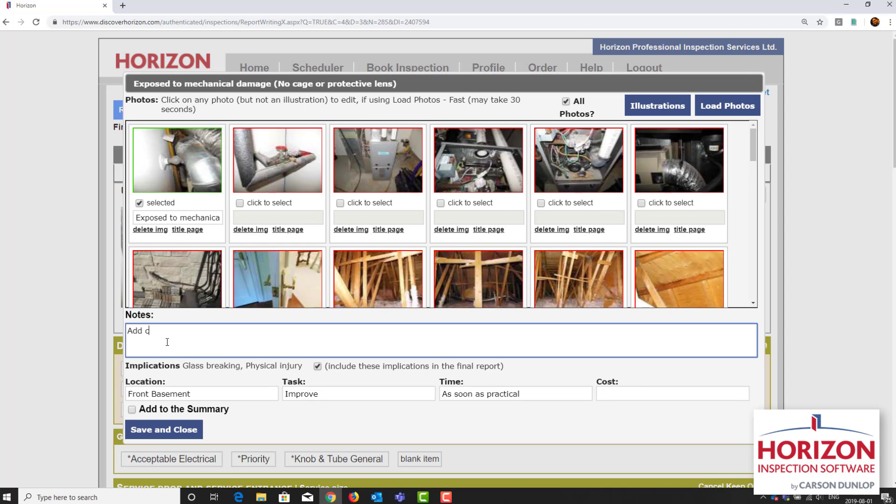
text(age or lens to protect light )
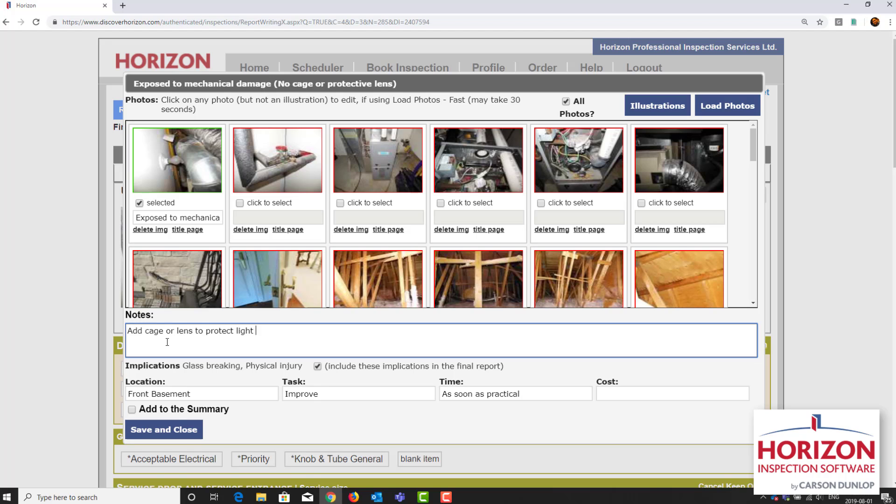
text(bulb.)
click(183, 430)
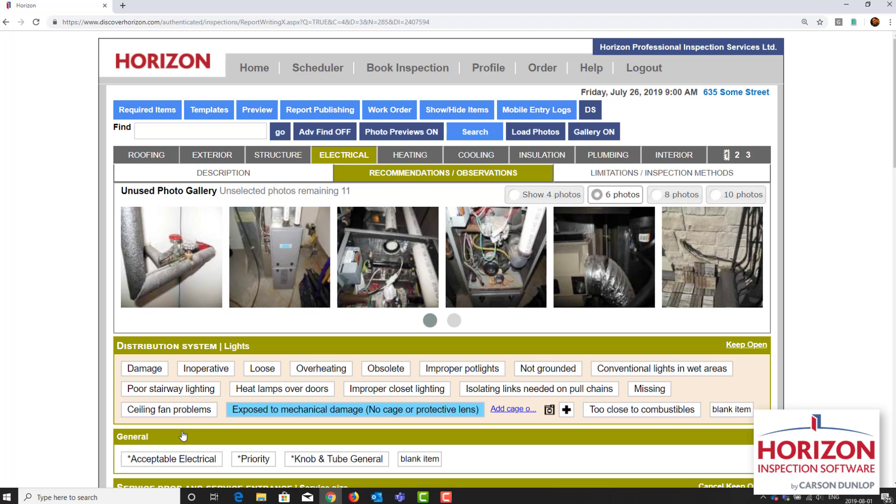
Step: Select the photo of the insulated pipe with the red valve, search for "plum leak val", and add it to the shut off valve condition "Leak"
click(187, 286)
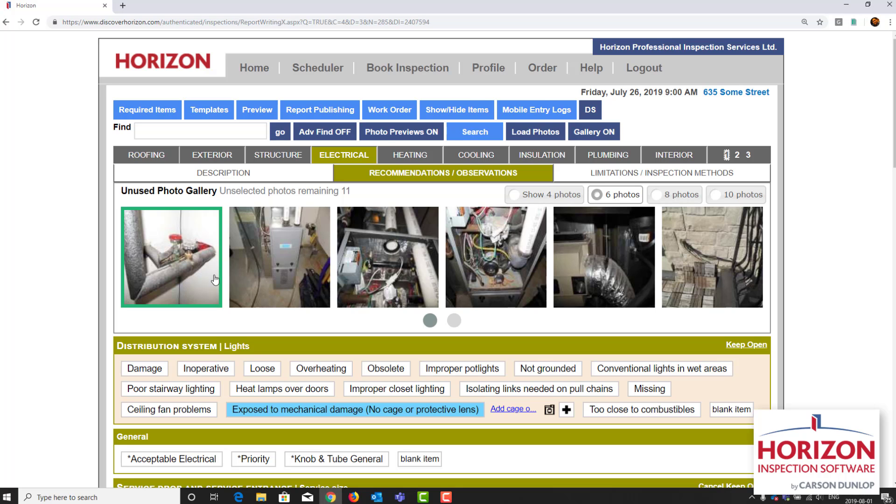
click(465, 137)
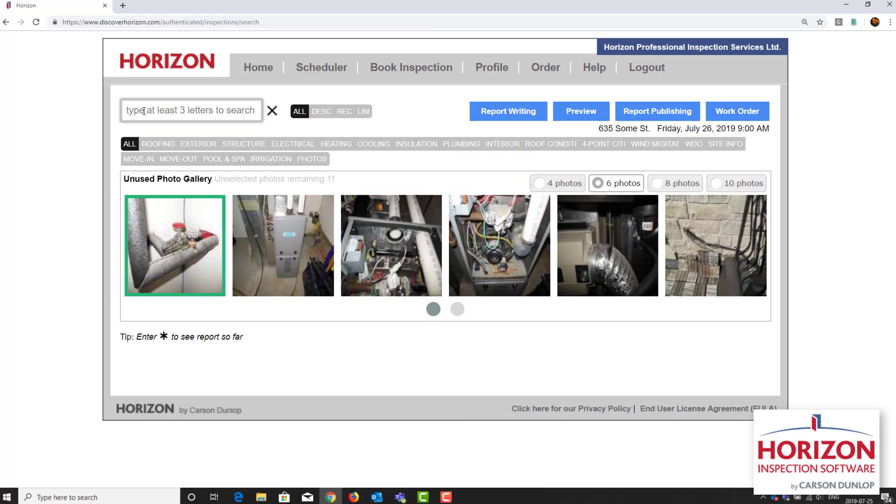
text(plum leak va)
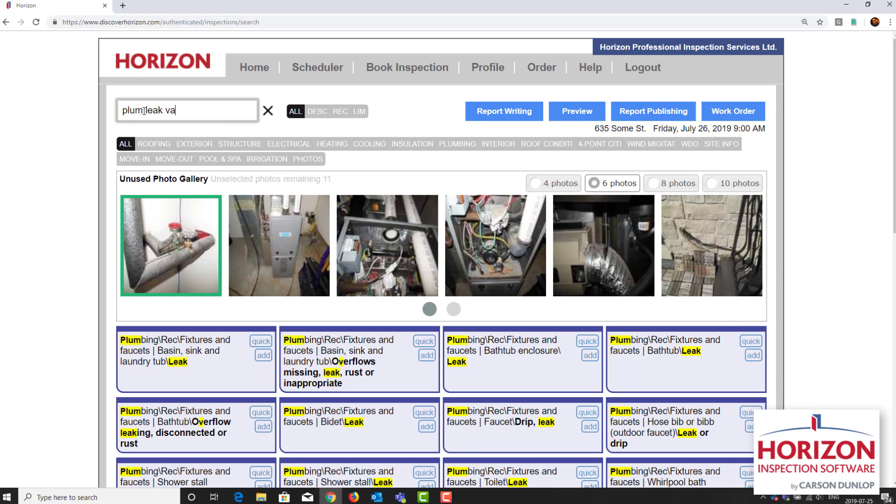
text(l)
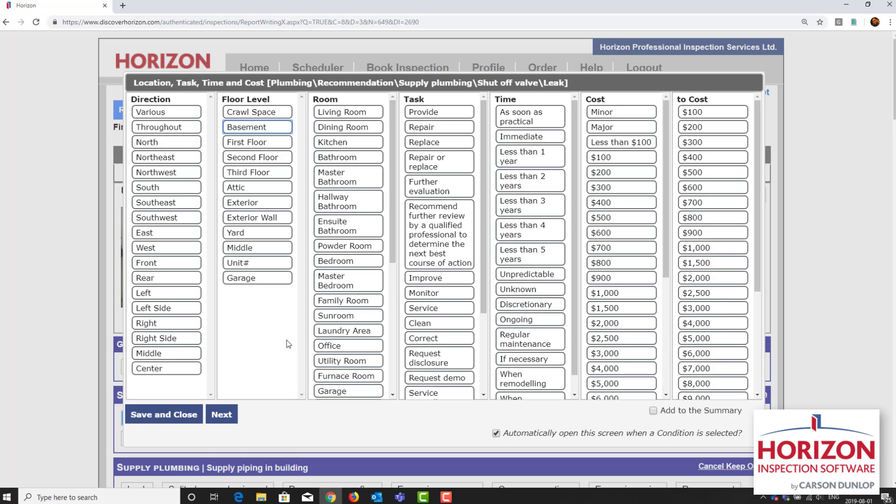
Step: Set the shut off valve "Leak" condition to Basement, Repair, and As soon as practical, and save it
click(254, 128)
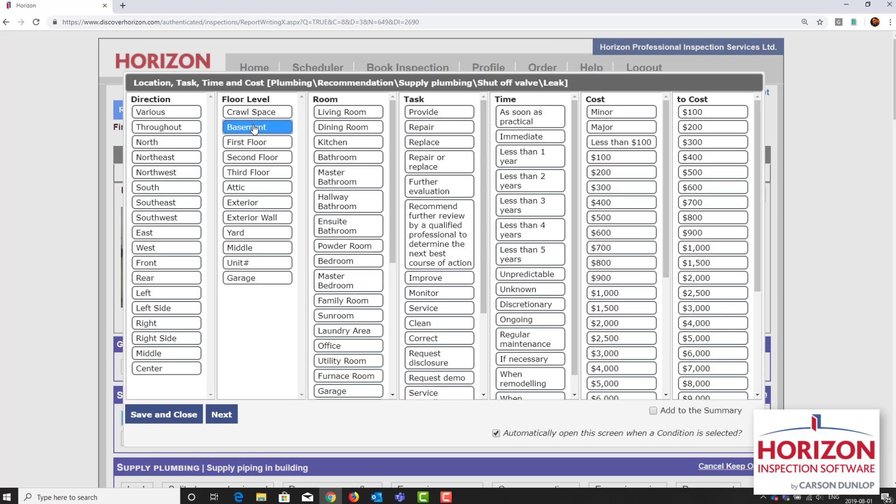
click(419, 135)
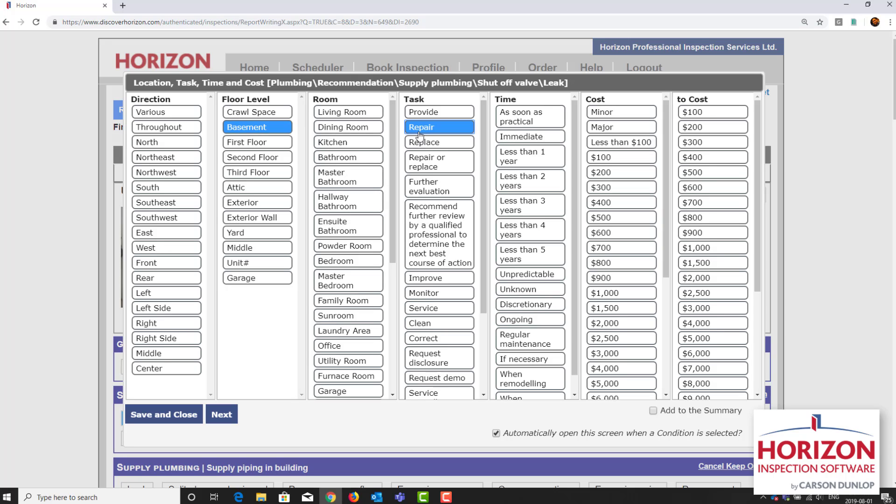
click(536, 116)
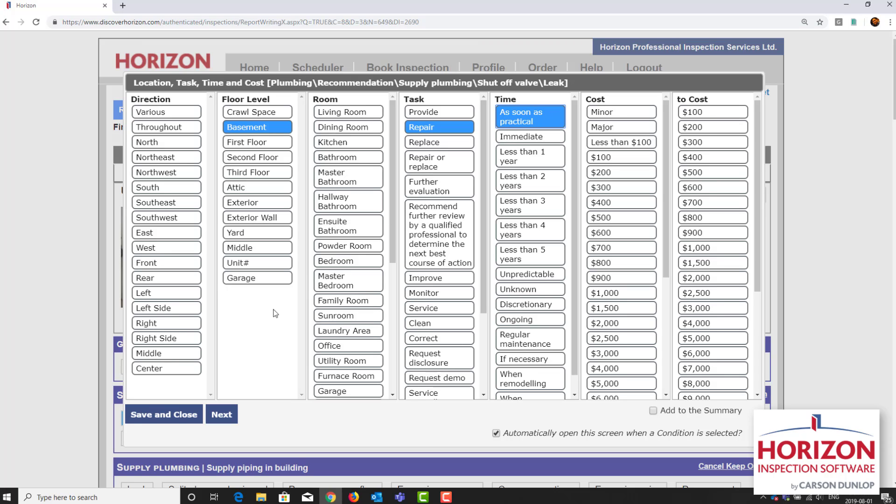
click(200, 418)
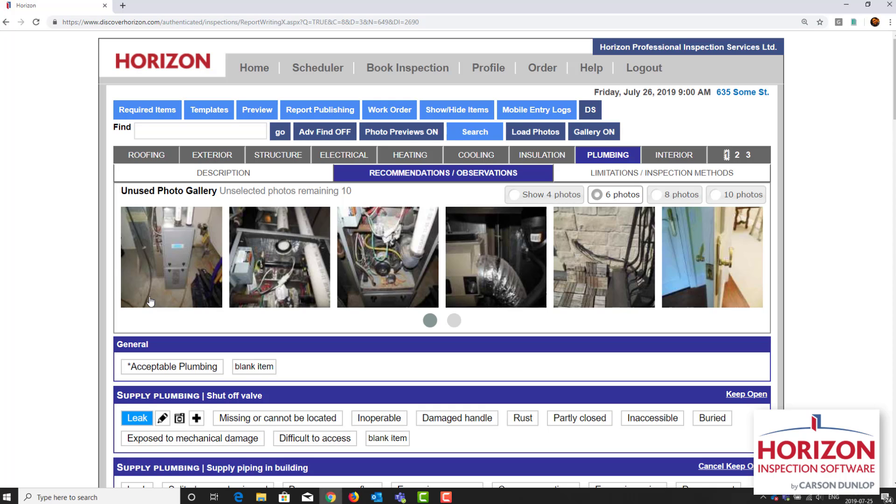
Step: Assign the full furnace photo and the open-cabinet wiring photo to "Furnace" under System type in the Heating description, and permanently delete the remaining furnace interior photo
click(150, 301)
click(422, 292)
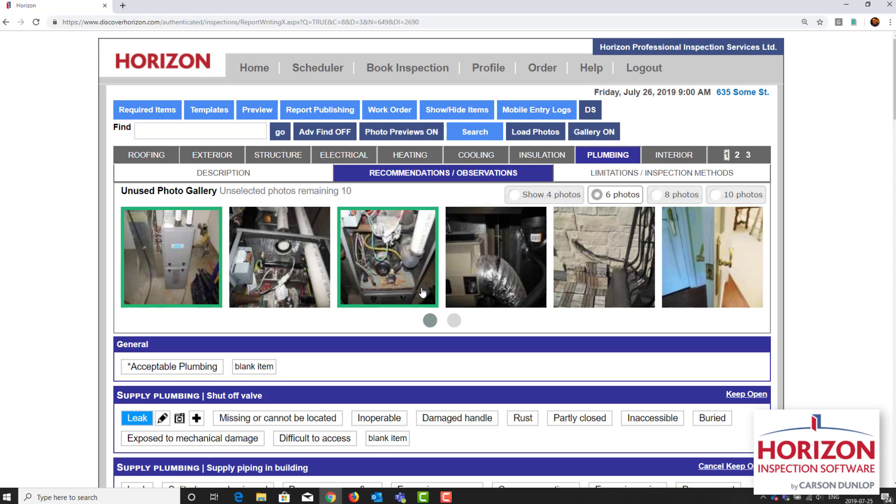
click(397, 157)
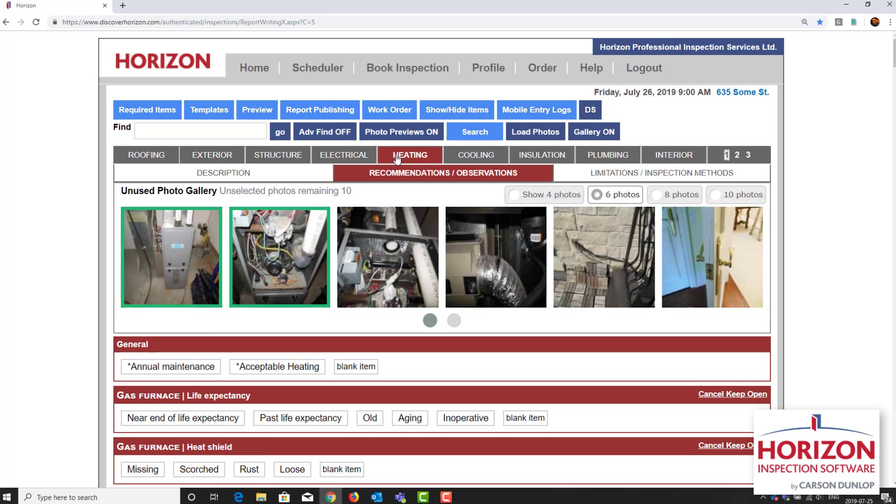
click(274, 179)
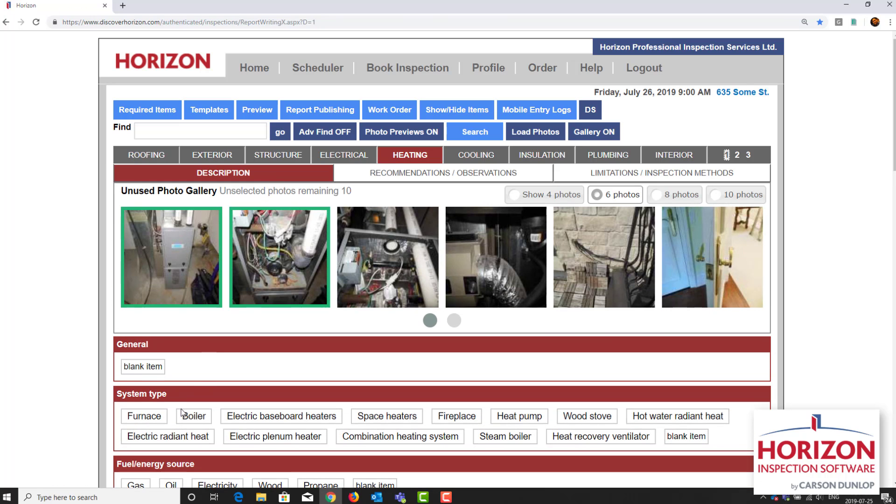
click(144, 417)
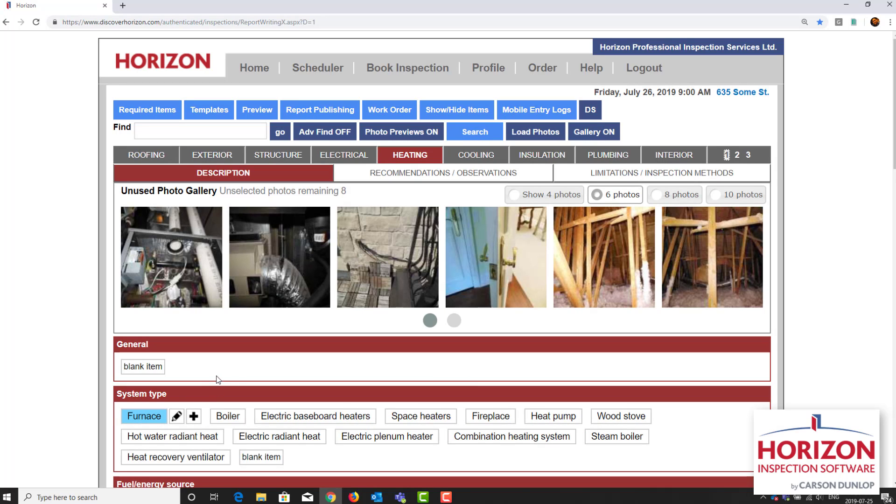
right_click(181, 260)
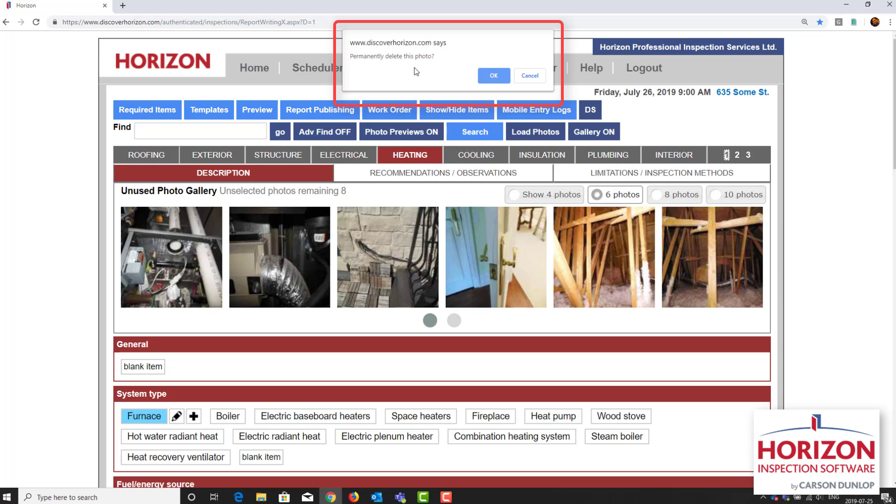
click(486, 77)
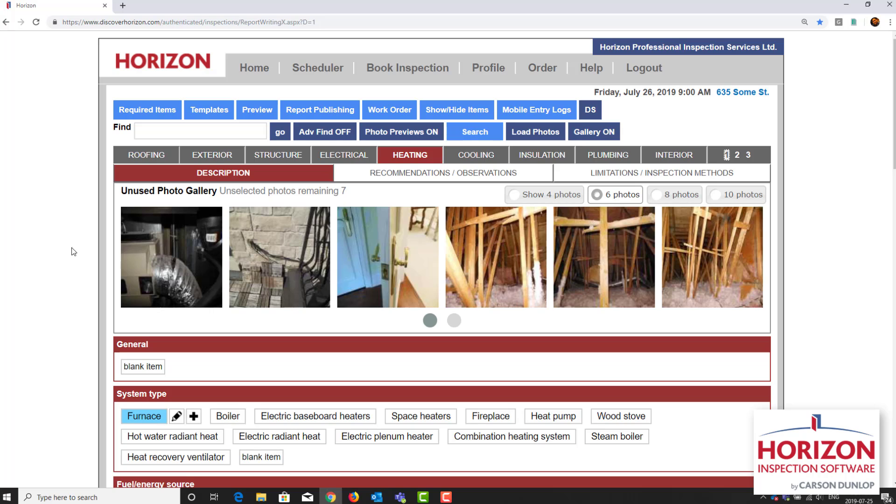
Step: Select the flexible duct photo, search for "humid dam duc", and add it to the furnace humidifier condition "Ductwork damage"
click(156, 280)
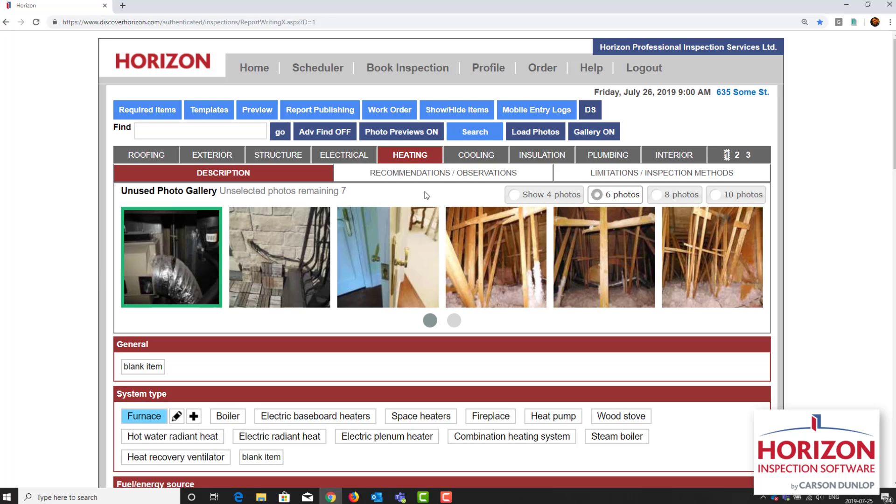
click(482, 132)
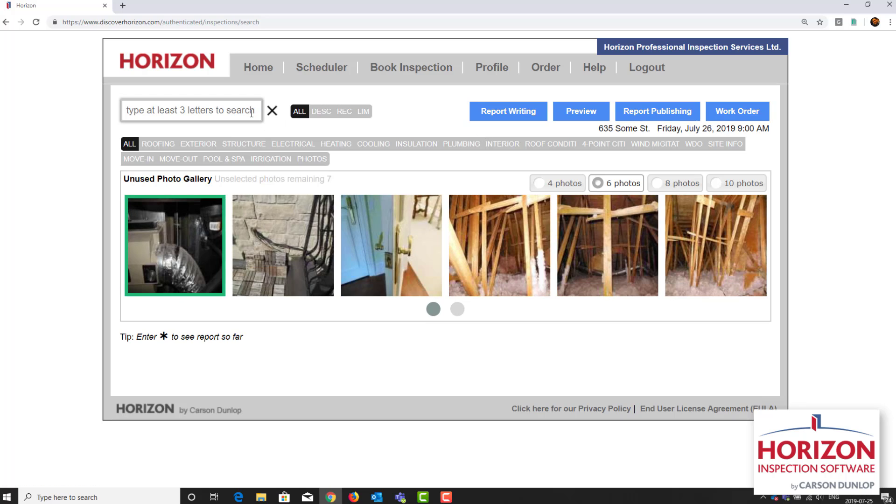
text(hu)
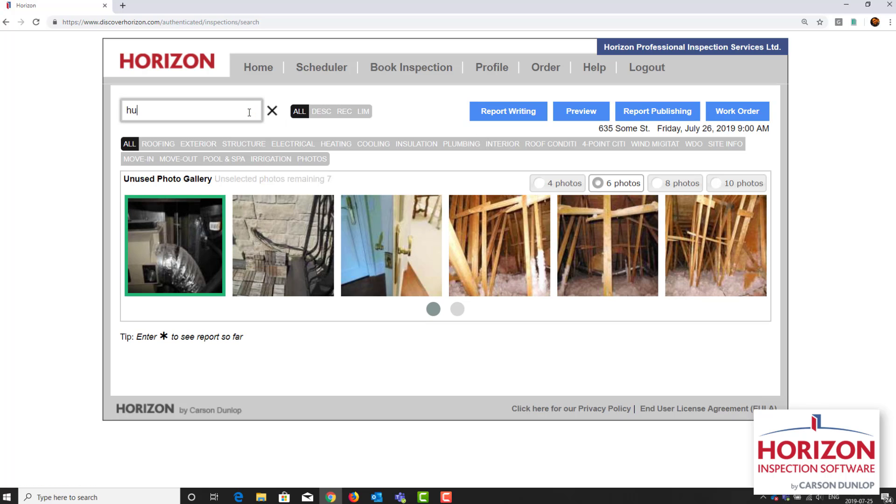
text(mid dam duc)
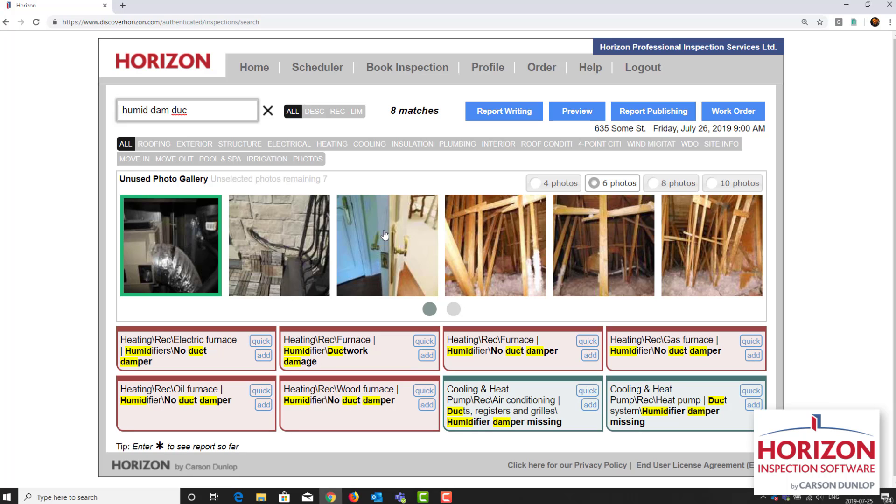
click(427, 355)
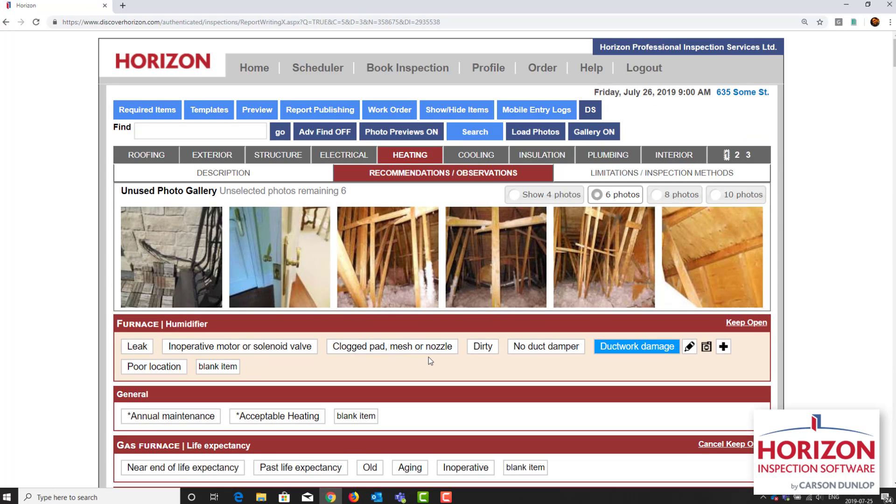
Step: Set the humidifier "Ductwork damage" condition to Furnace Room, Repair or replace, and Less than 1 year, and save it
click(690, 346)
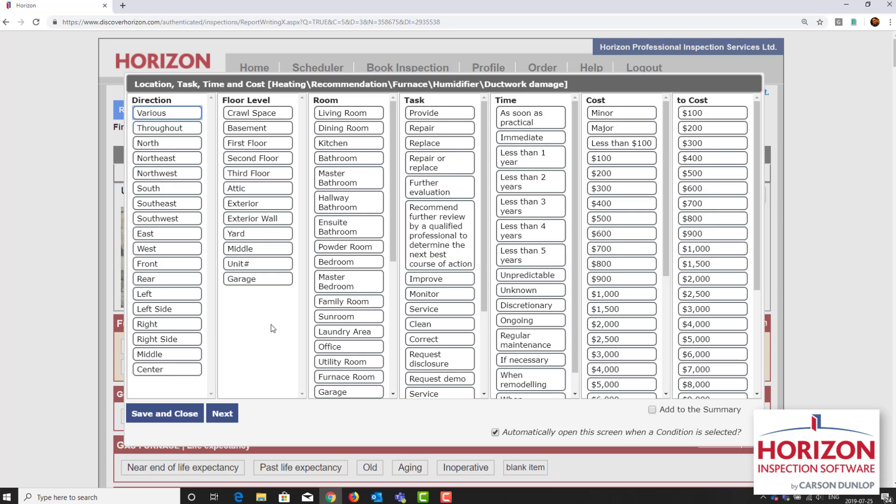
click(335, 378)
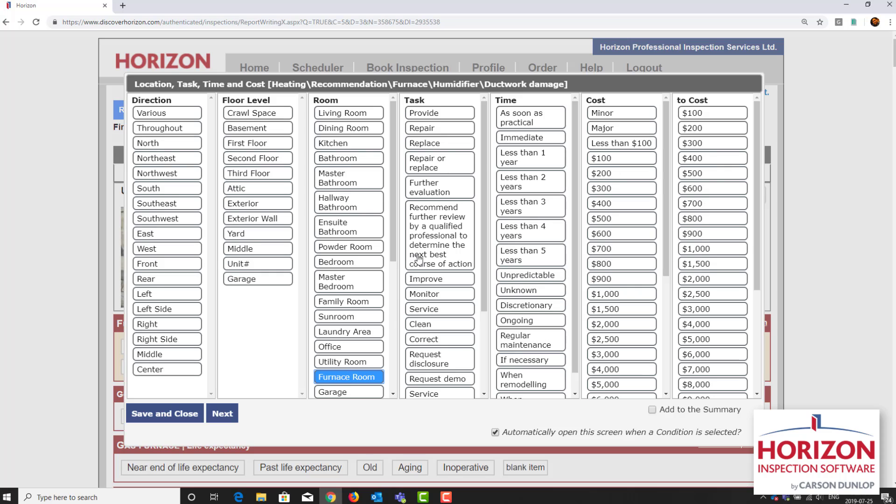
click(436, 168)
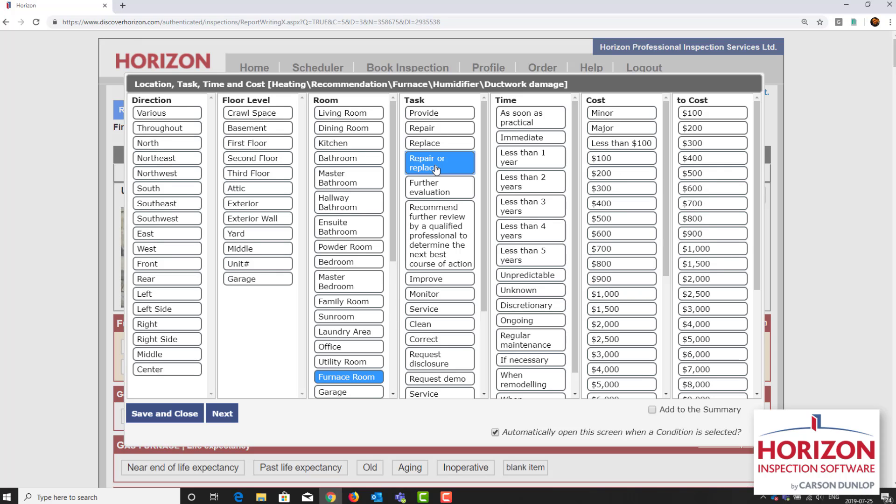
click(514, 160)
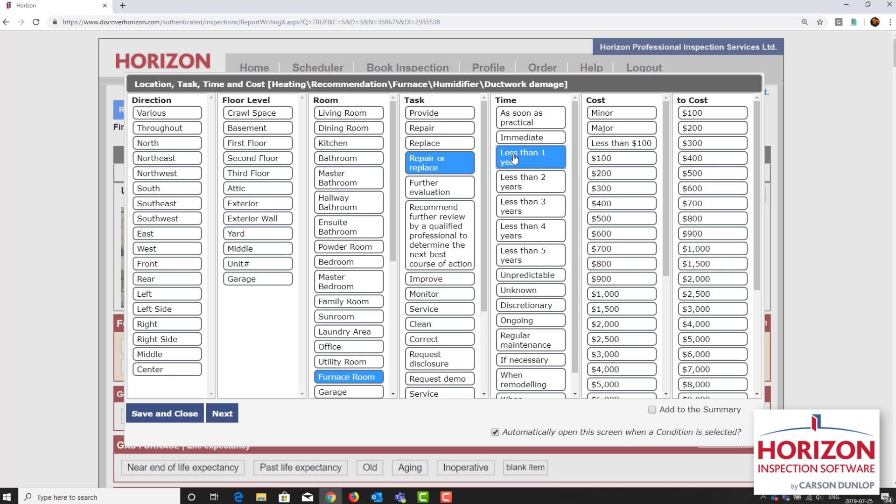
click(165, 413)
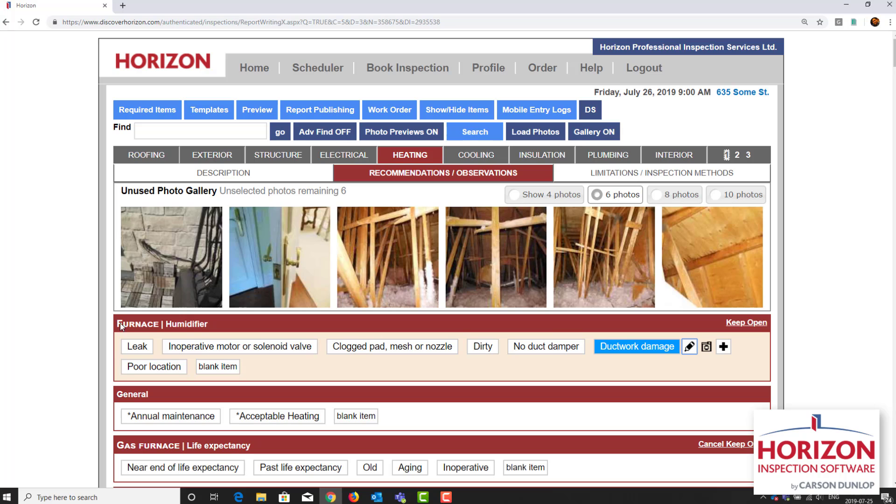
Step: Select the brick wall and refrigerant line photo, search for "air con refr insul", and add it to the condition "Insulation - missing"
click(192, 280)
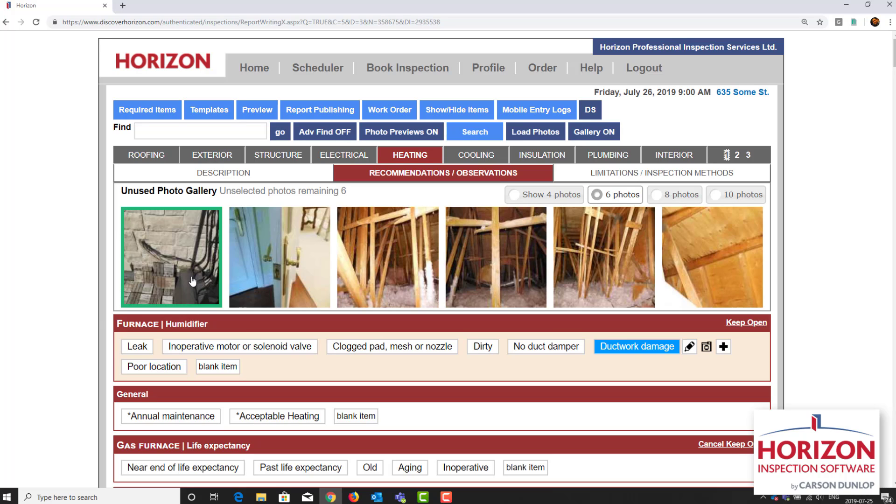
click(488, 137)
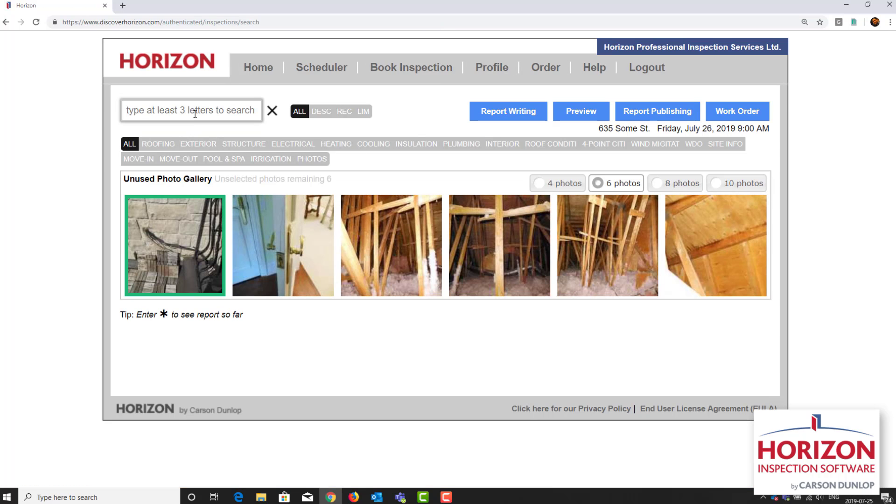
text(air co)
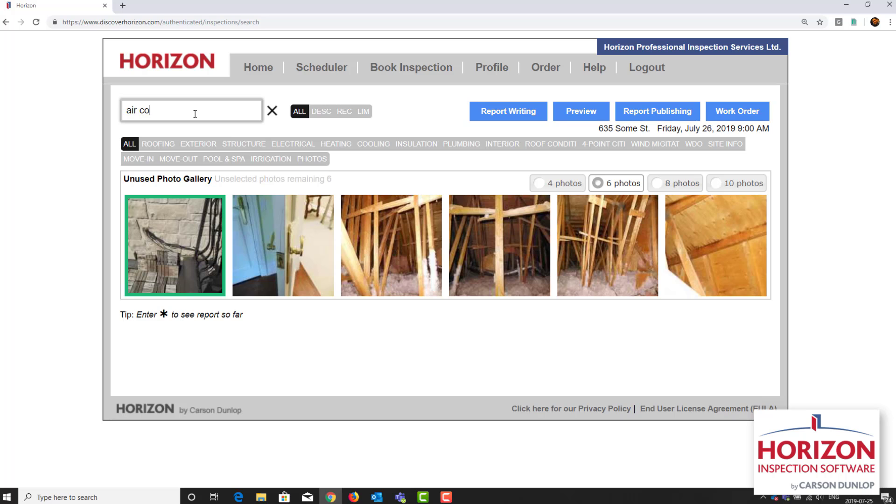
text(n ref)
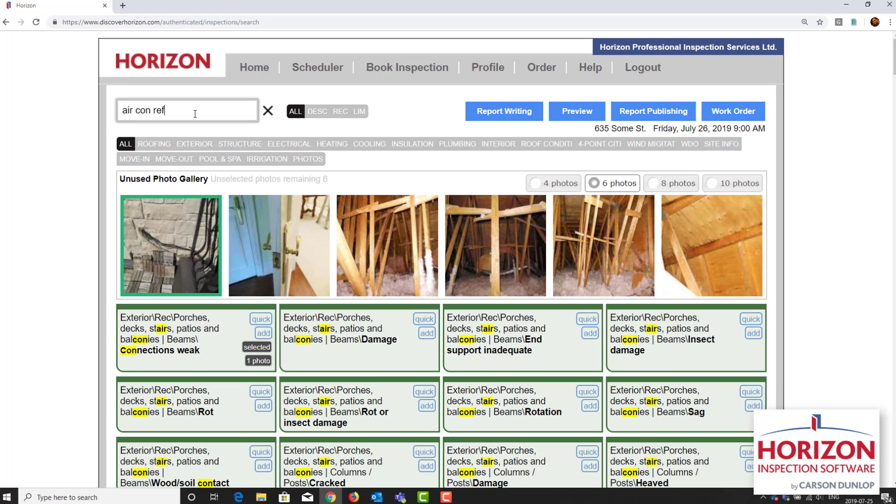
text(r insul)
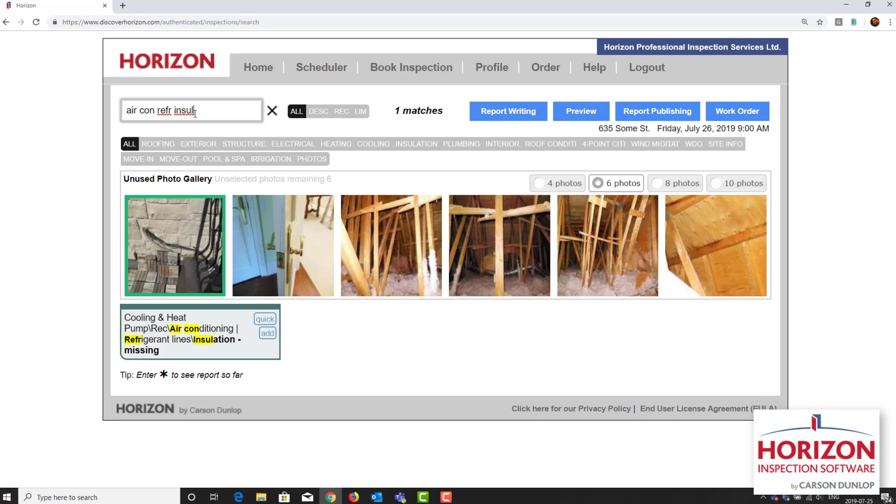
click(270, 335)
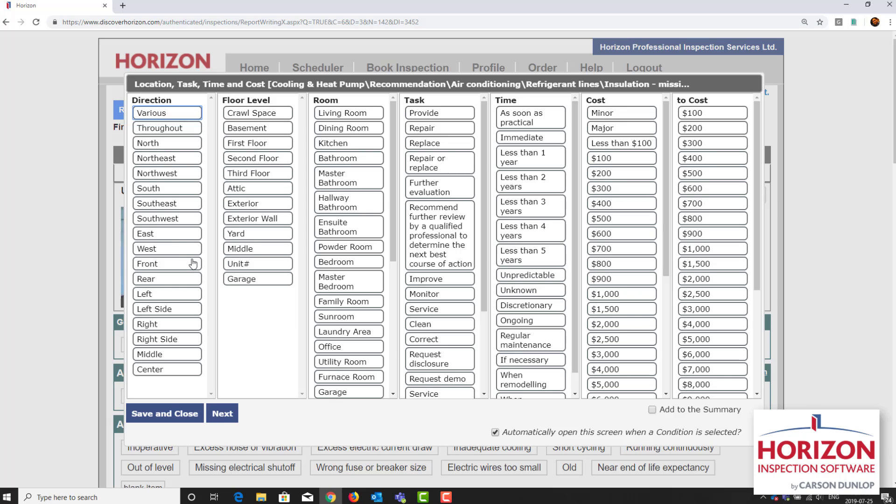
Step: Set the refrigerant line "Insulation - missing" condition to East, Exterior Wall, Replace, and As soon as practical, and save it
click(172, 235)
click(261, 225)
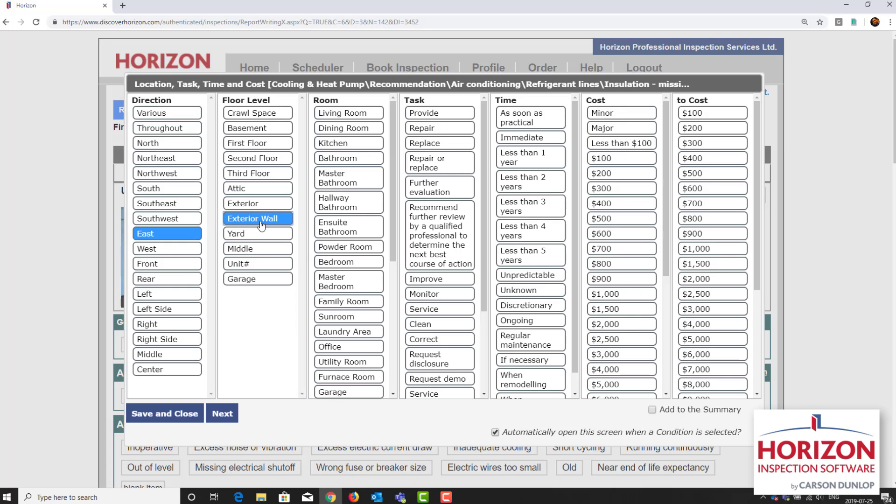
click(461, 145)
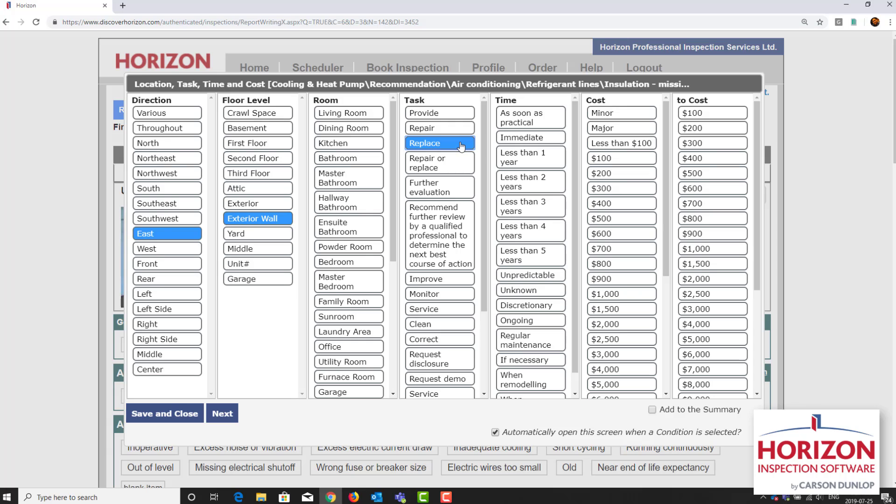
click(537, 122)
click(186, 411)
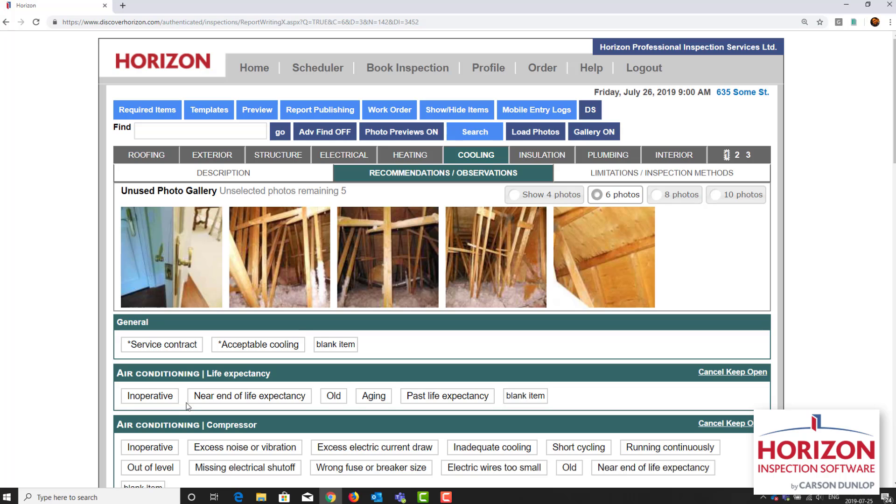
Step: Select the blue door photo, search for "int door dam", and add it to the interior Doors | General condition "Damage"
click(199, 276)
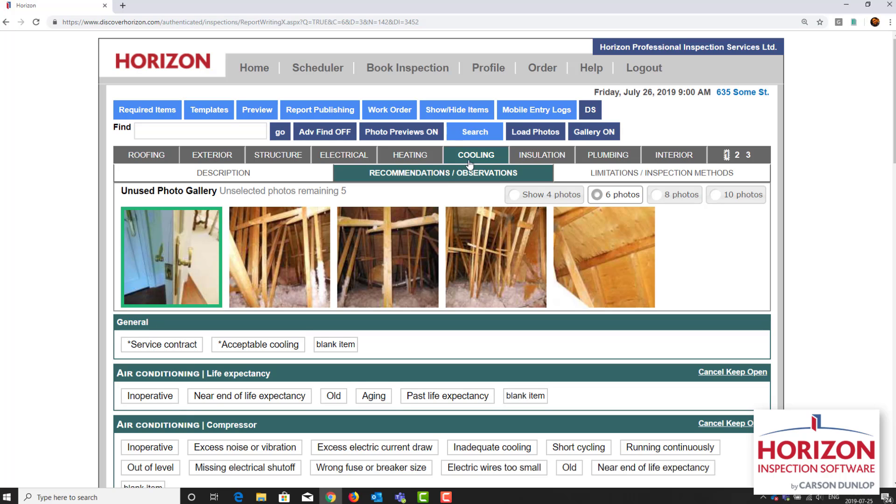
click(476, 137)
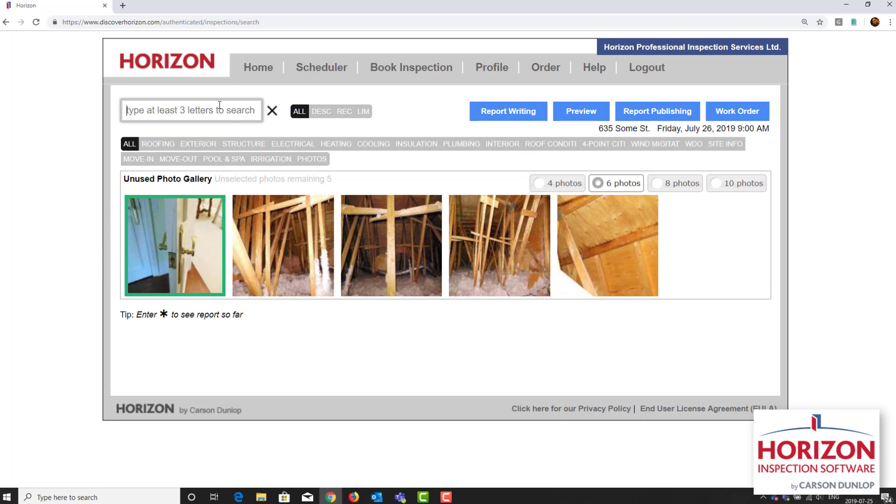
text(in)
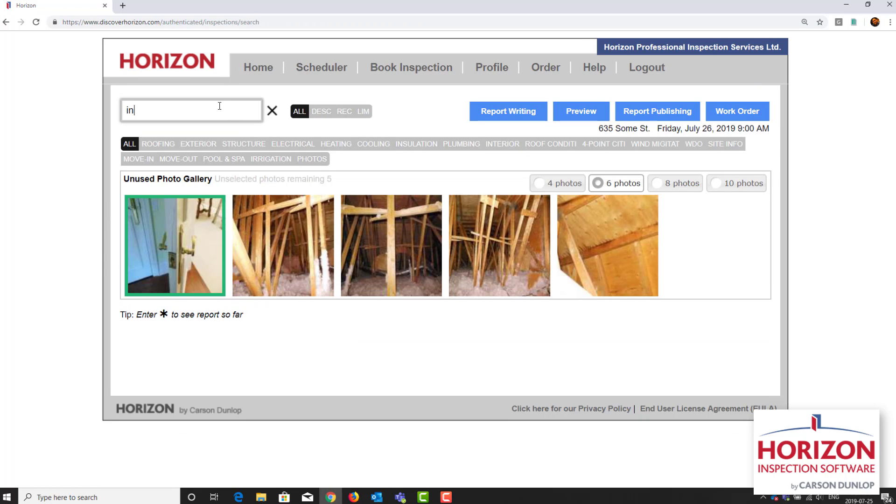
text(t door dam)
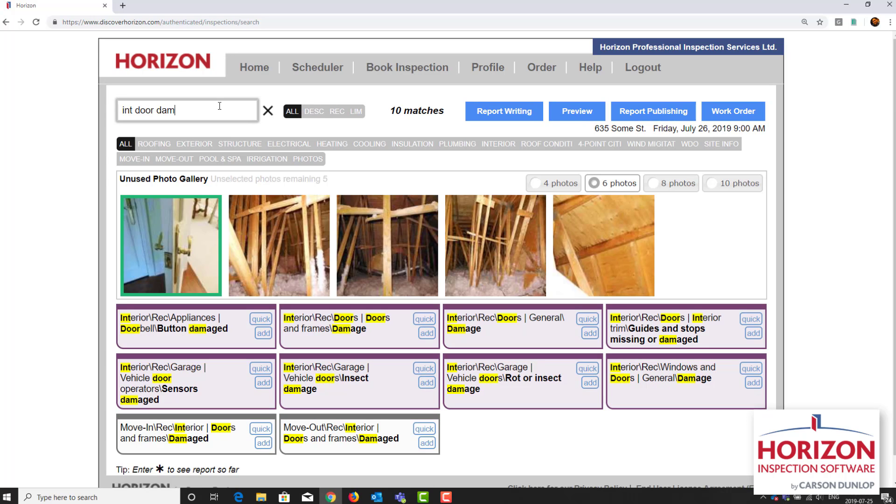
click(590, 333)
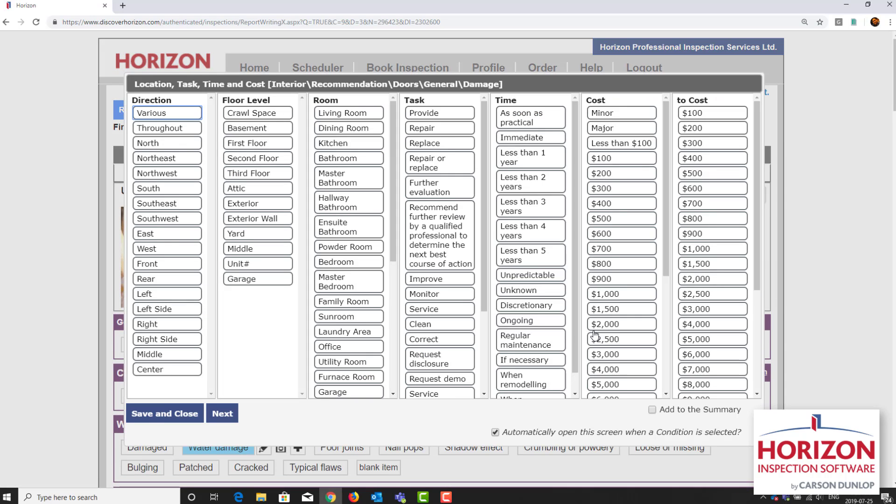
Step: Set the interior door "Damage" condition to Master Bedroom, Repair or replace, and Discretionary, and save it
click(370, 291)
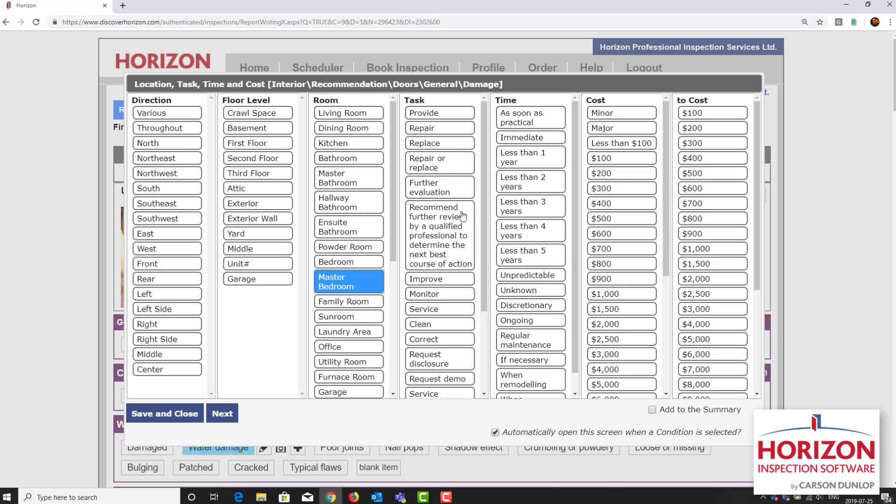
click(430, 160)
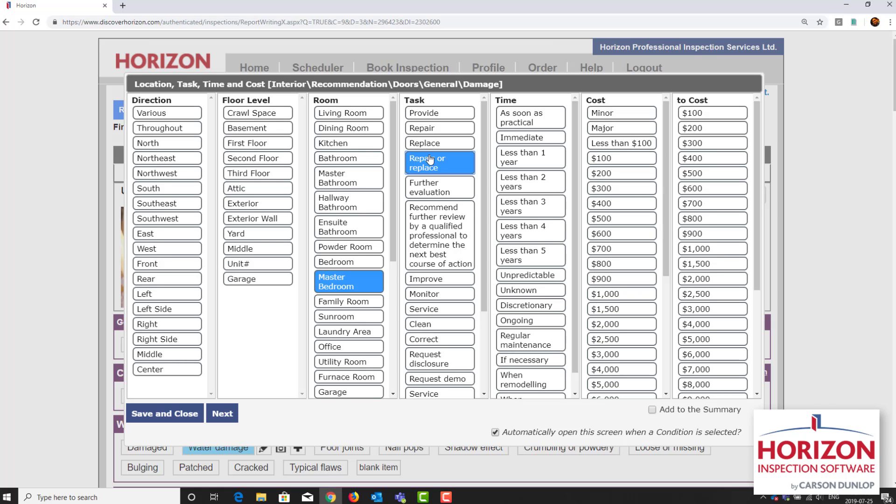
click(516, 307)
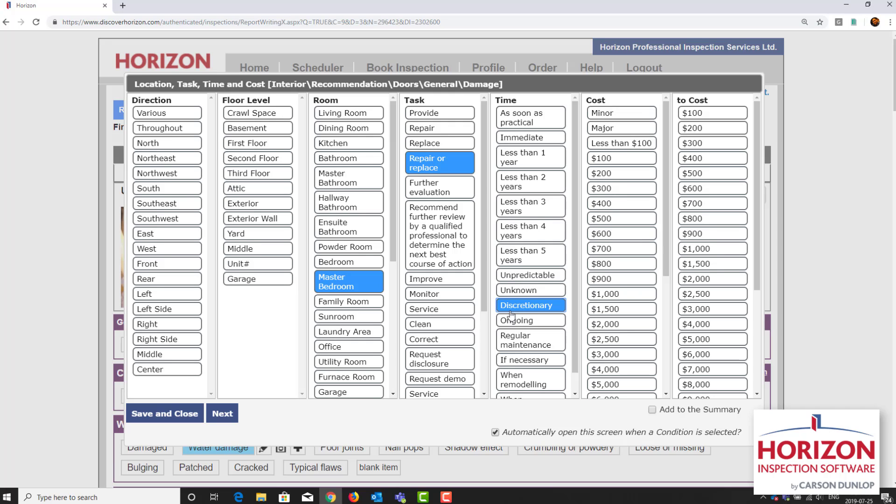
click(177, 419)
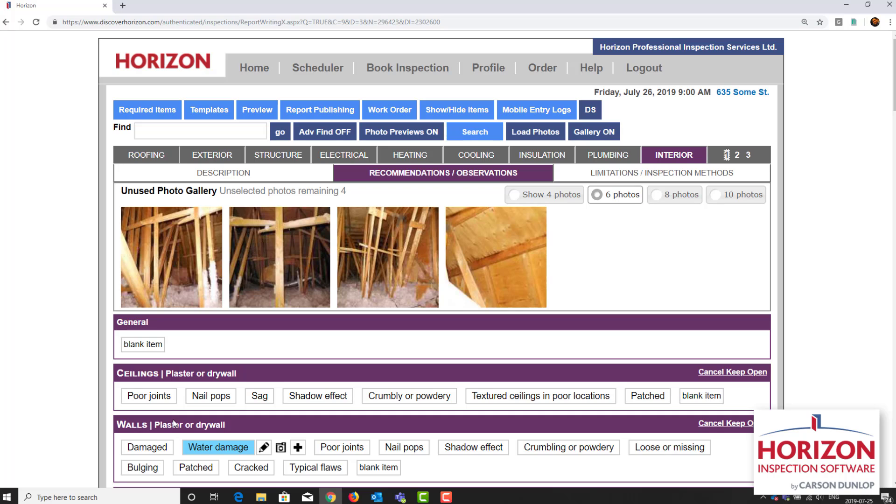
Step: Assign the first two attic framing photos to "Trusses" under Roof and ceiling framing in the Structure description
click(155, 264)
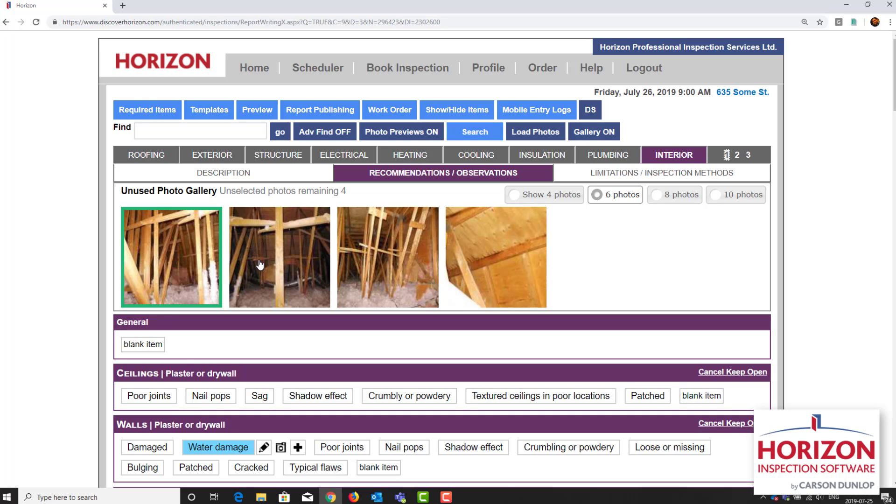
click(260, 265)
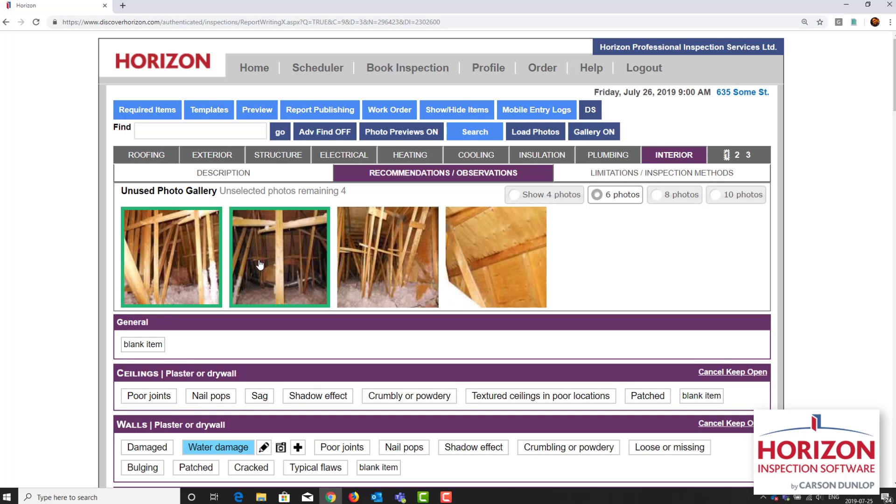
click(272, 156)
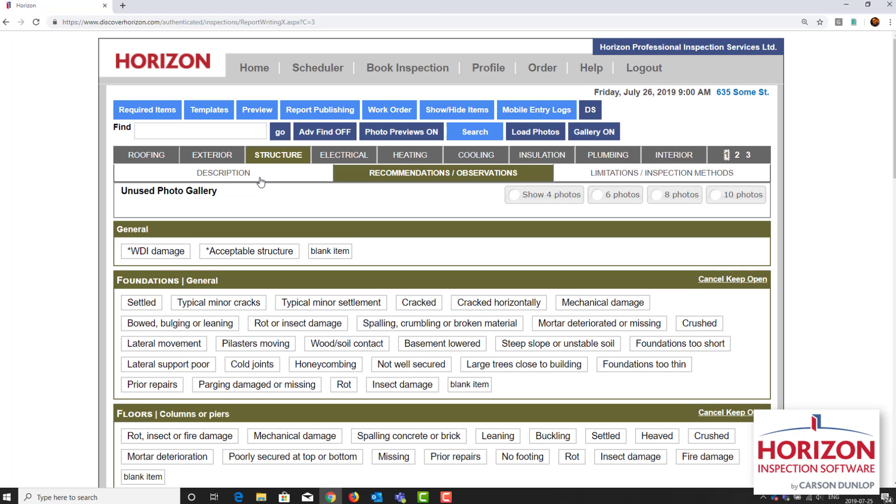
click(260, 181)
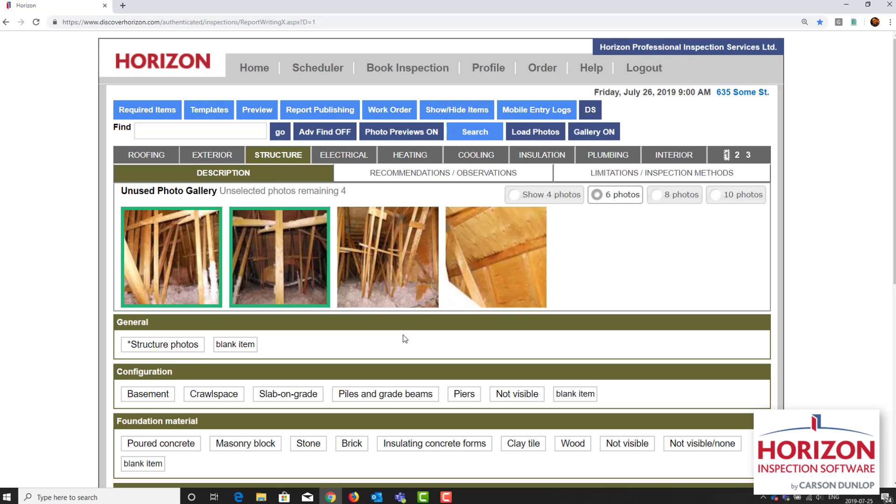
scroll(402, 338, down, 7)
scroll(404, 338, down, 1)
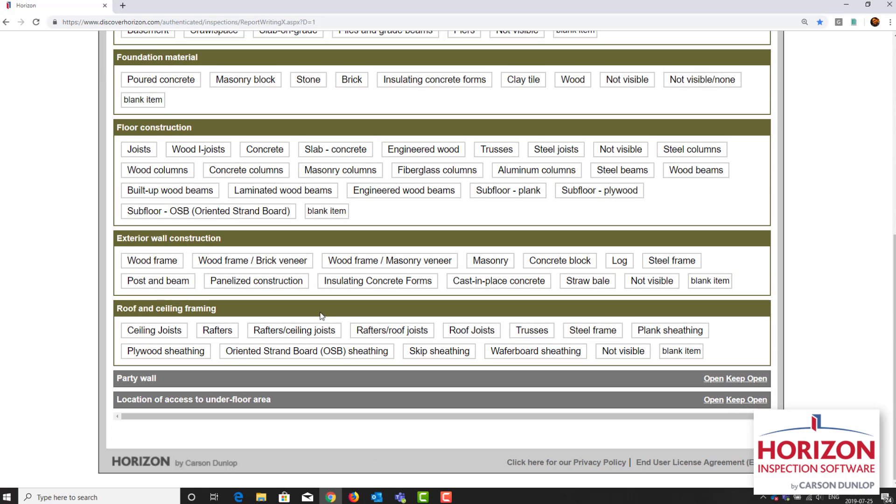
click(532, 329)
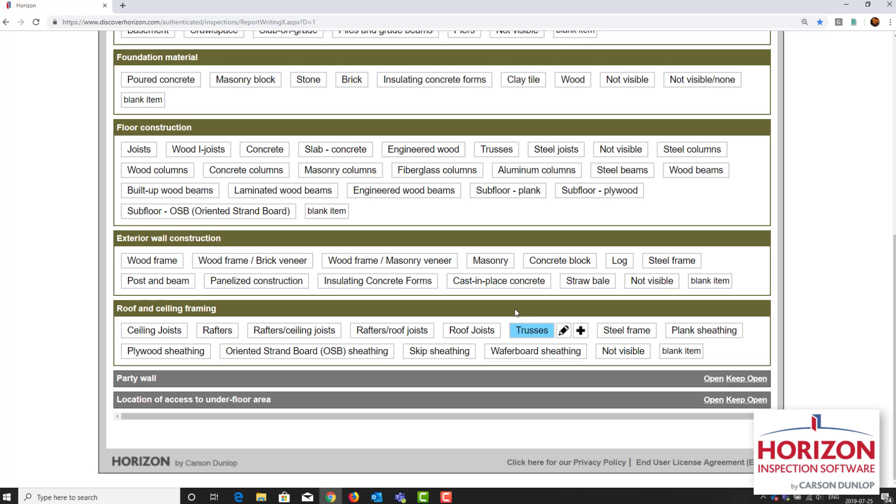
scroll(516, 313, up, 8)
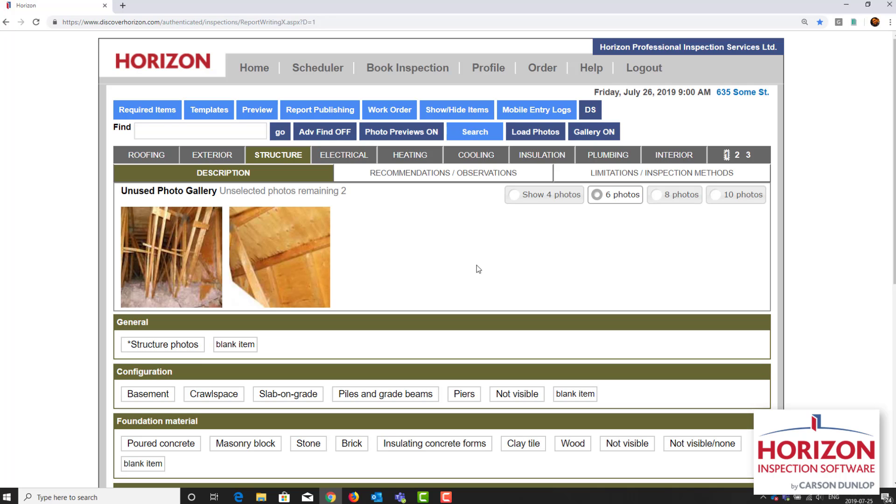
Step: Start Speed Write for the required items, skip the roof inspection limitation, and set the roofing inspection performed to "By walking on roof"
click(165, 116)
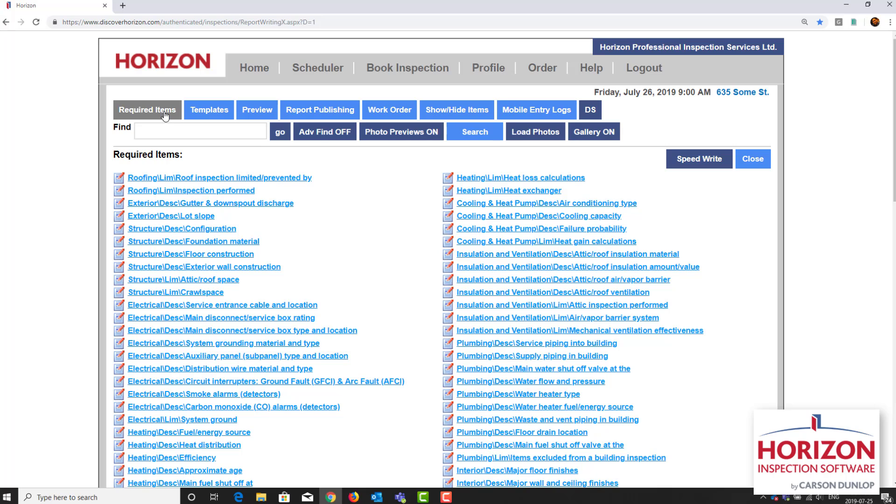
click(697, 161)
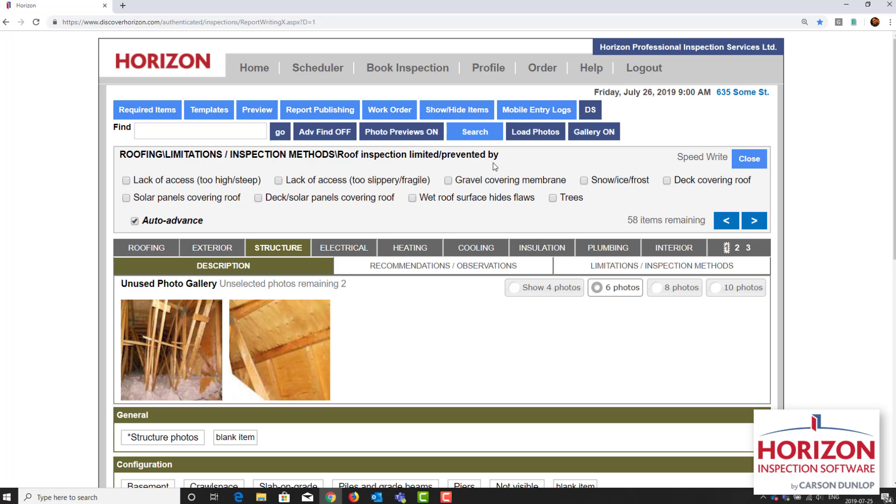
click(755, 221)
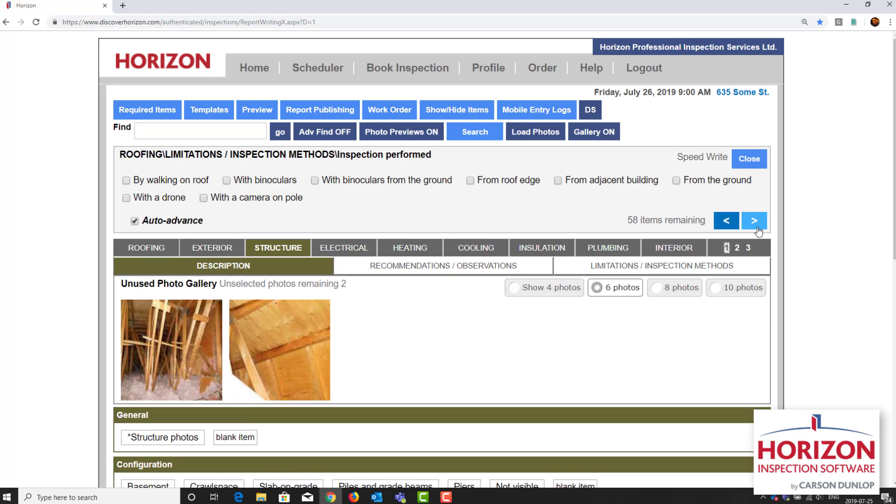
click(181, 182)
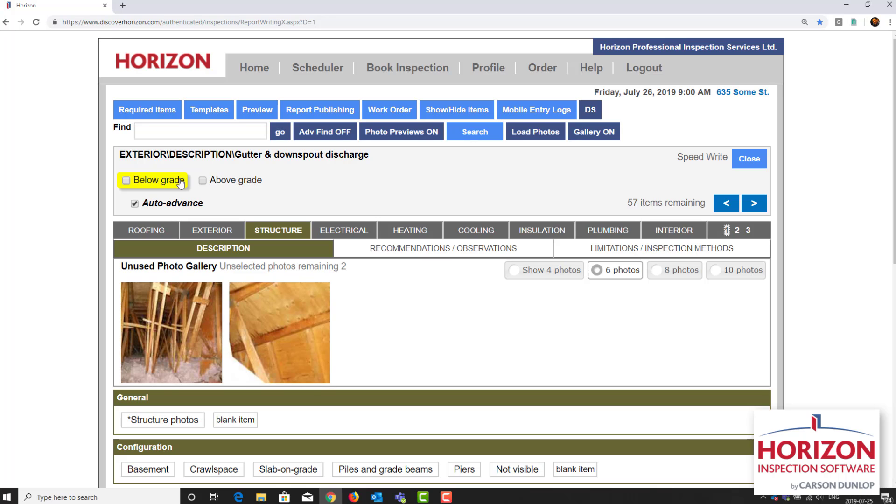
Step: Set gutter and downspout discharge to "Above grade", and lot slope to both "Towards building" and "Flat" with auto-advance off
click(232, 190)
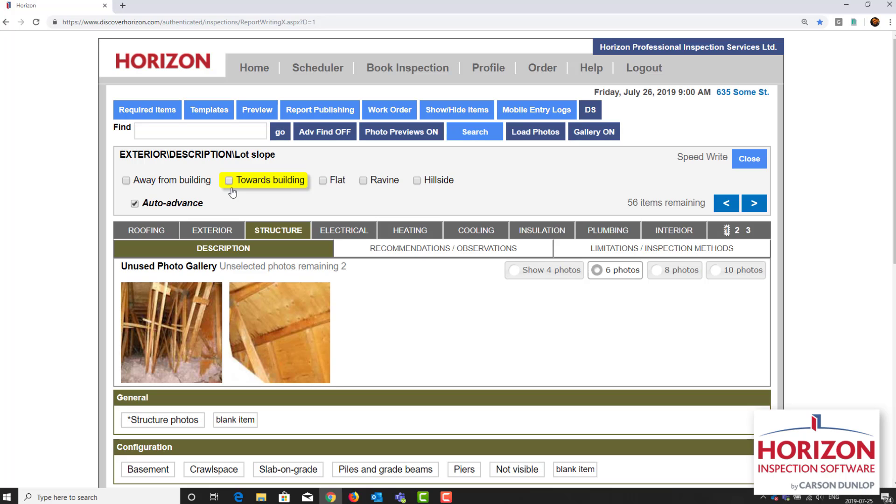
click(134, 204)
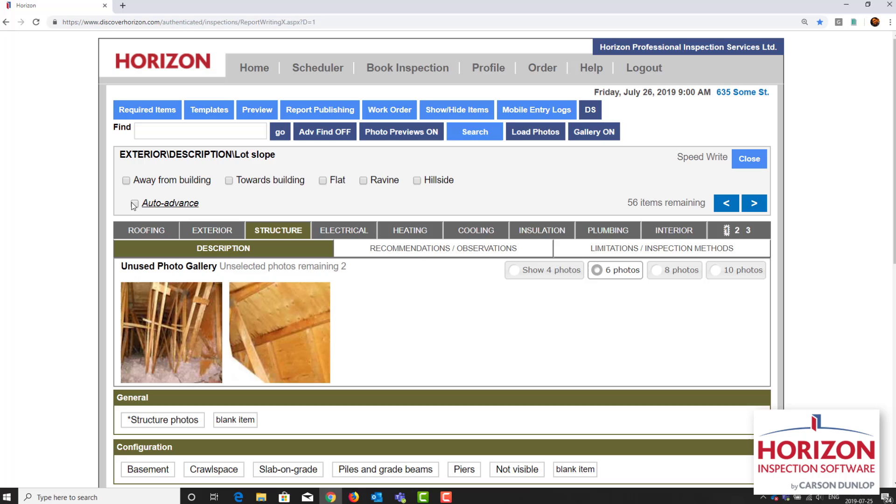
click(229, 181)
click(752, 205)
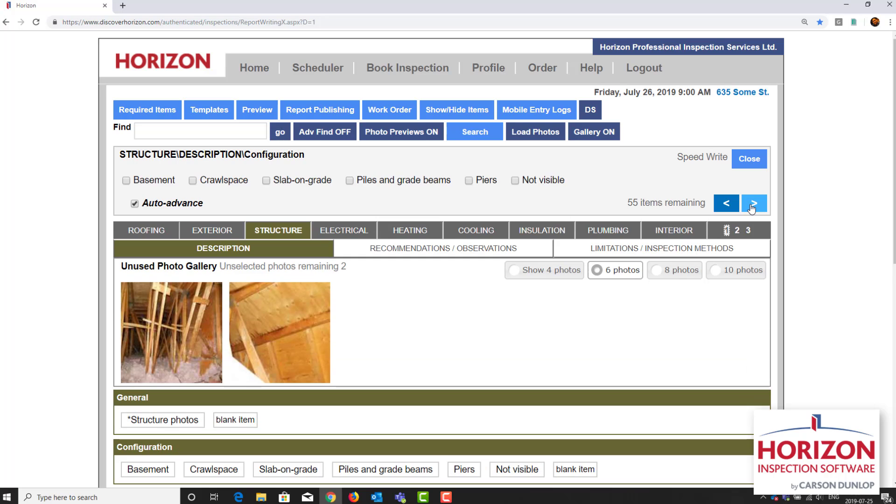
Step: Fill in the structure items as Basement, Poured concrete, Wood I-joists, Wood frame / Masonry veneer, and attic "Inspected from access hatch", skipping the crawlspace
click(164, 181)
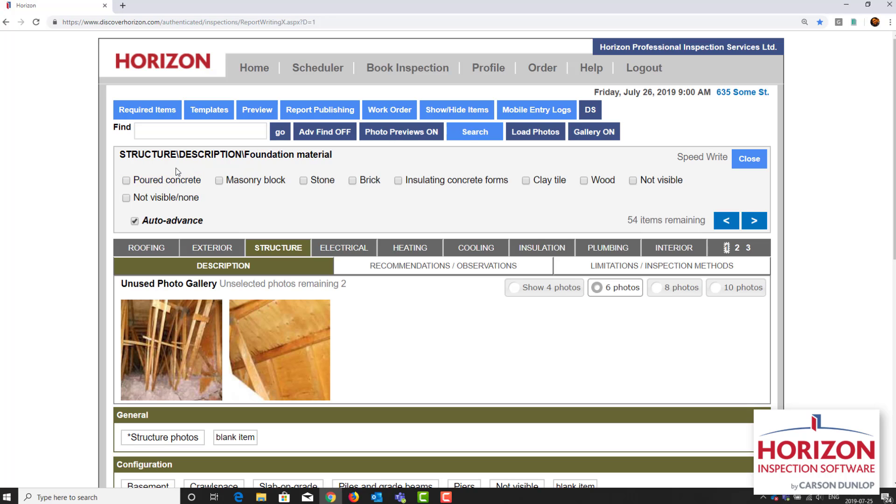
click(169, 180)
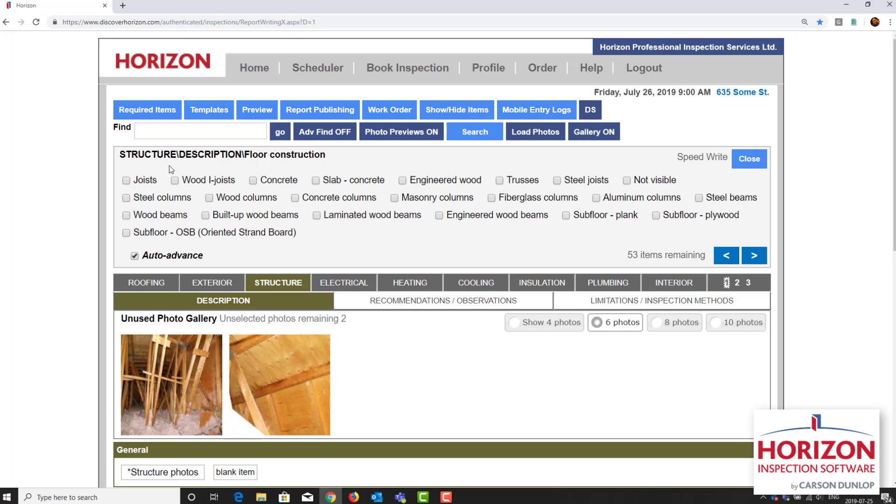
click(180, 184)
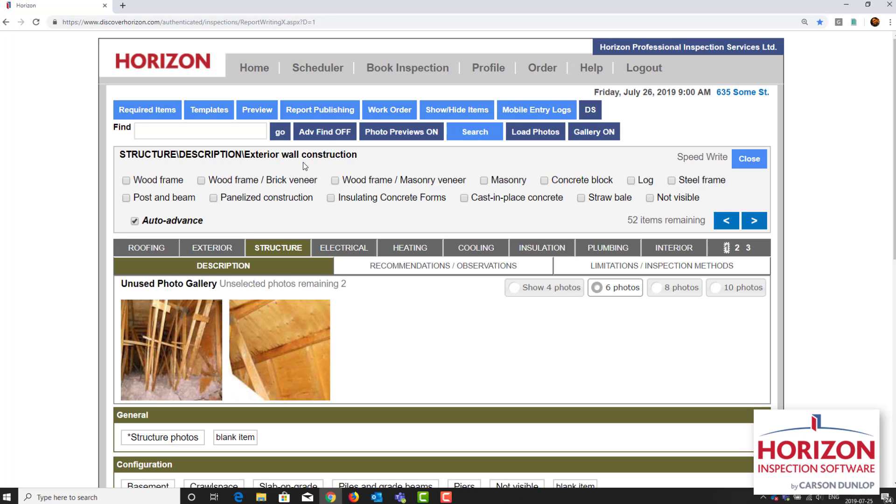
click(335, 181)
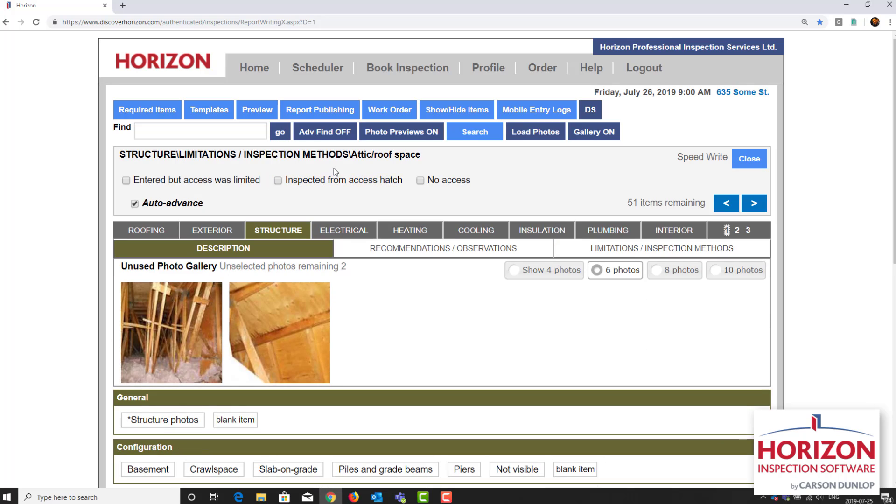
click(280, 180)
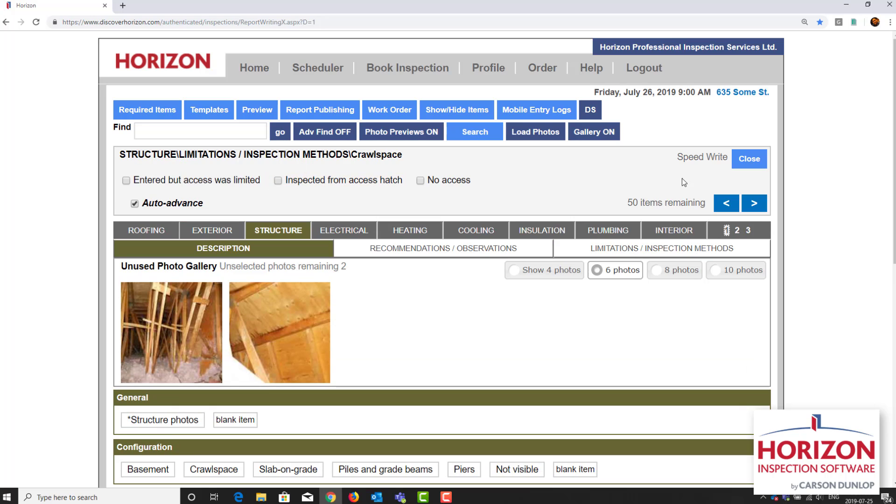
click(753, 203)
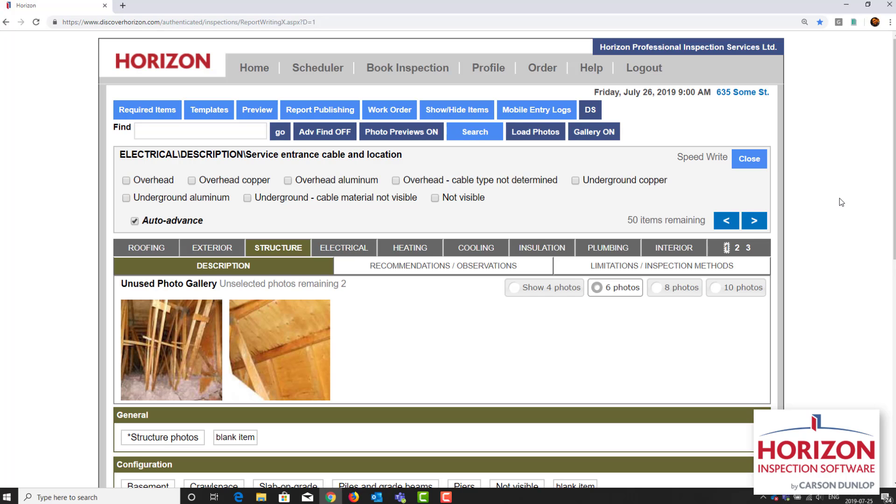
Step: Describe the electrical service as Overhead copper, 200 Amps, Breakers - basement, and Copper - water pipe and ground rod, skipping the auxiliary panel
click(233, 181)
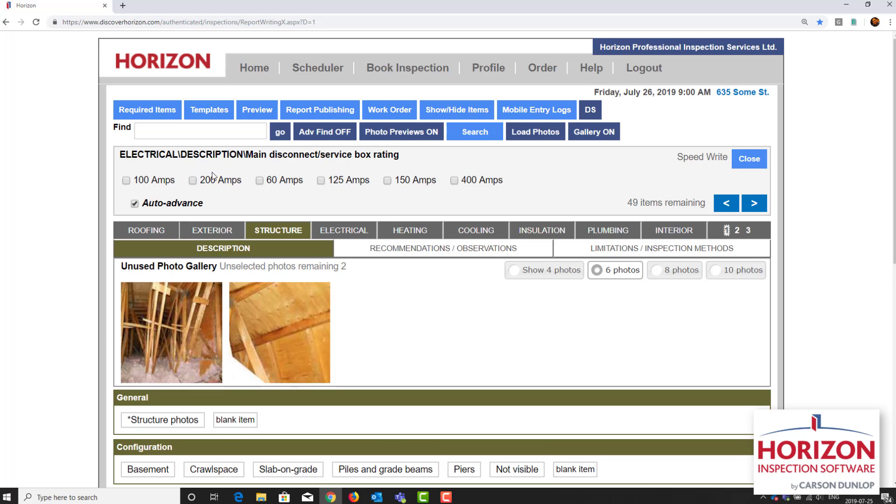
click(200, 182)
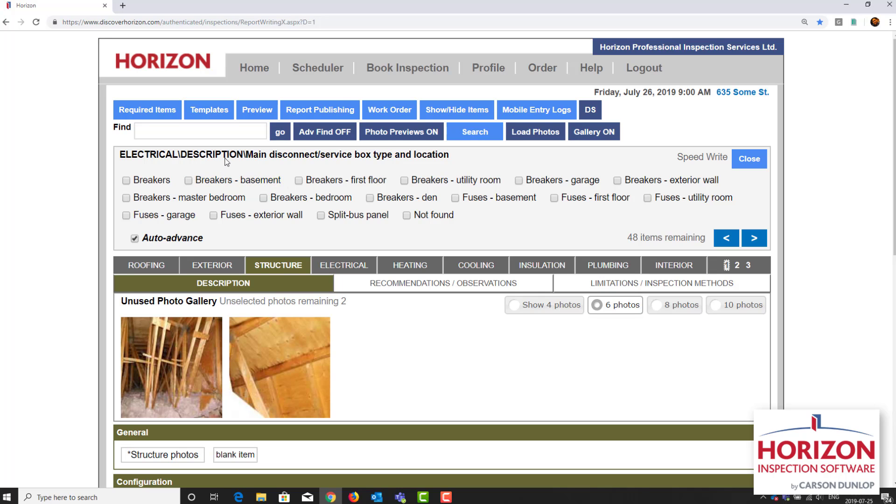
click(216, 179)
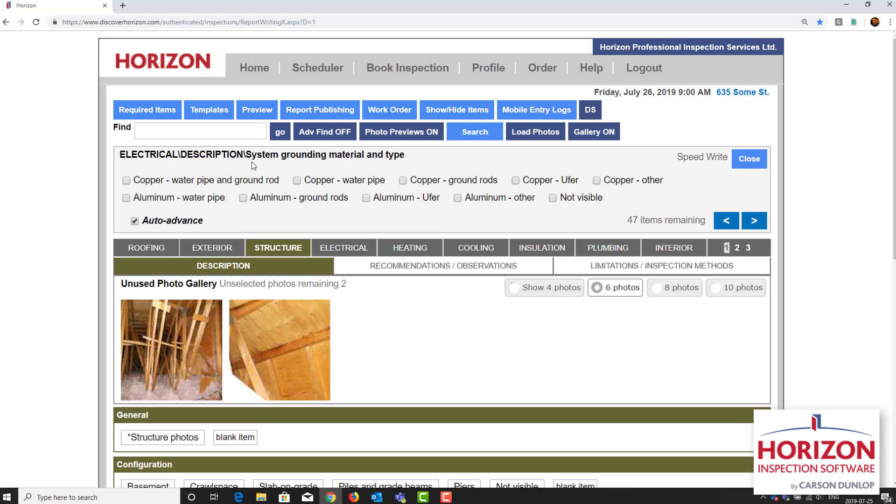
click(242, 182)
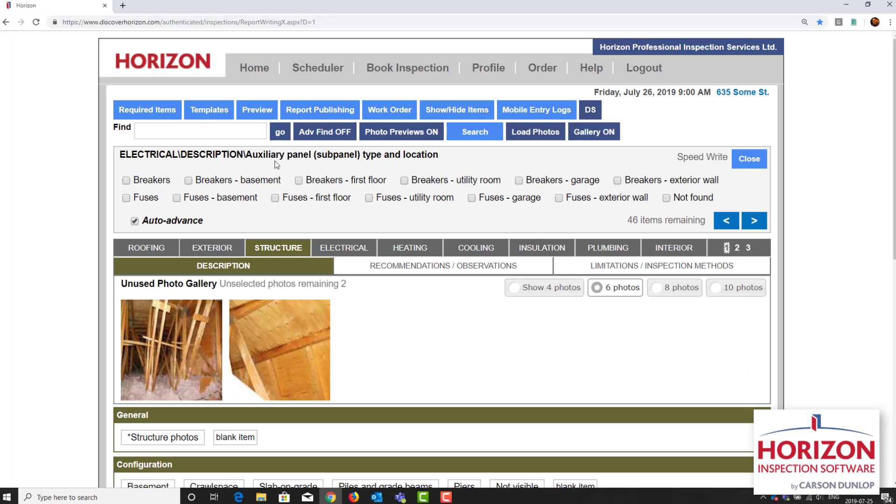
click(752, 221)
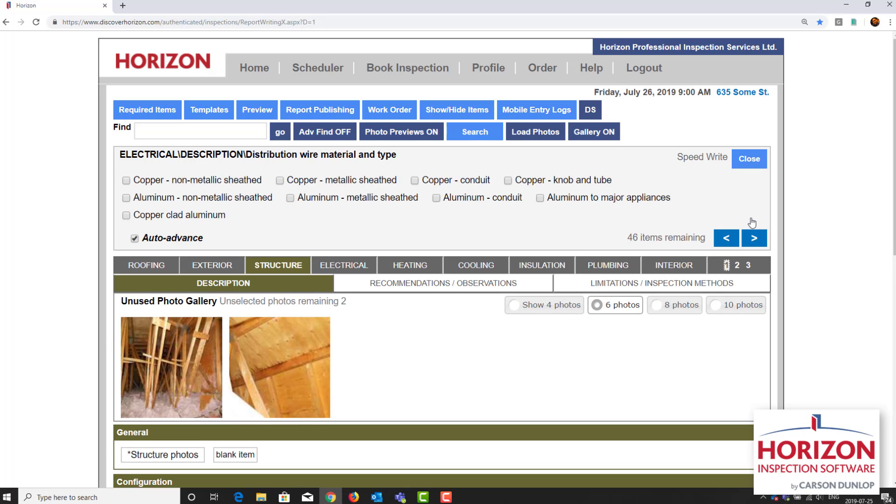
Step: Set wiring to "Copper - non-metallic sheathed", "GFCIs present", smoke alarms "Photoelectric type", CO alarms "Present on every floor", and system ground "Quality of ground not determined"
click(219, 180)
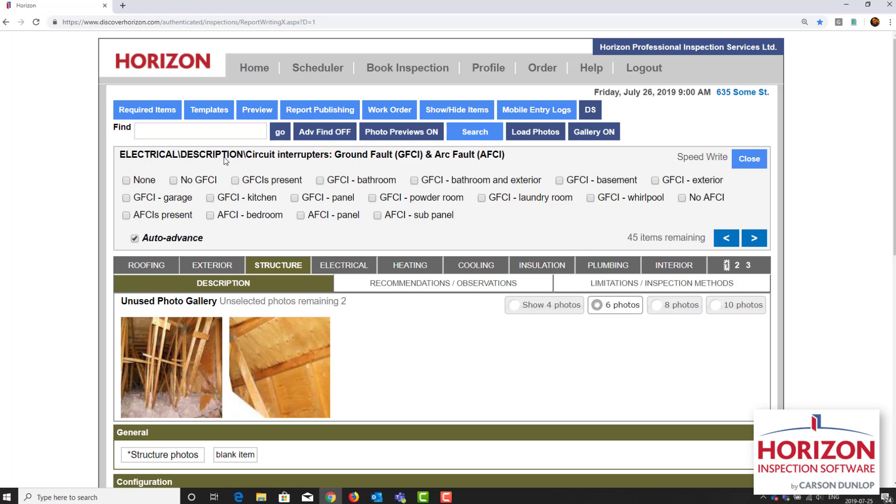
click(254, 180)
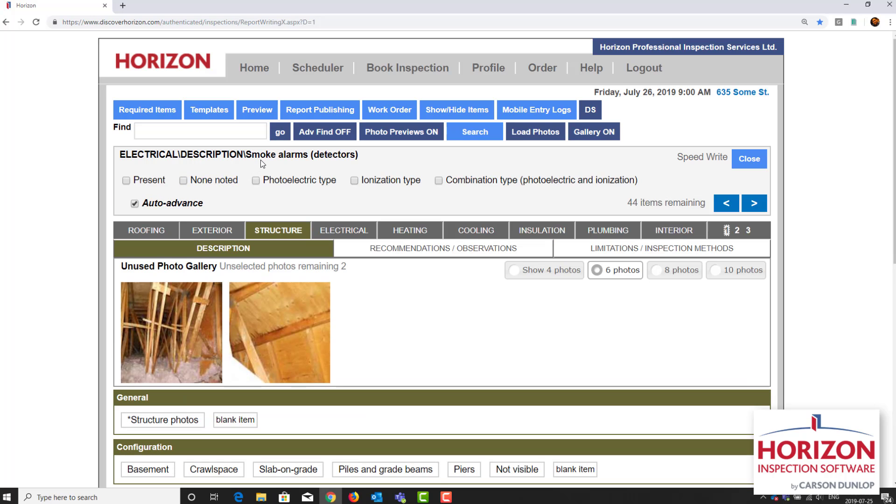
click(256, 180)
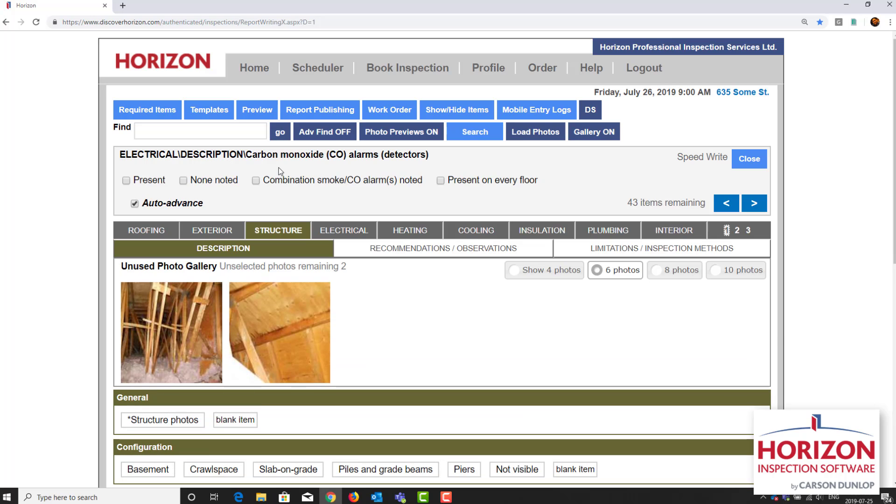
click(467, 184)
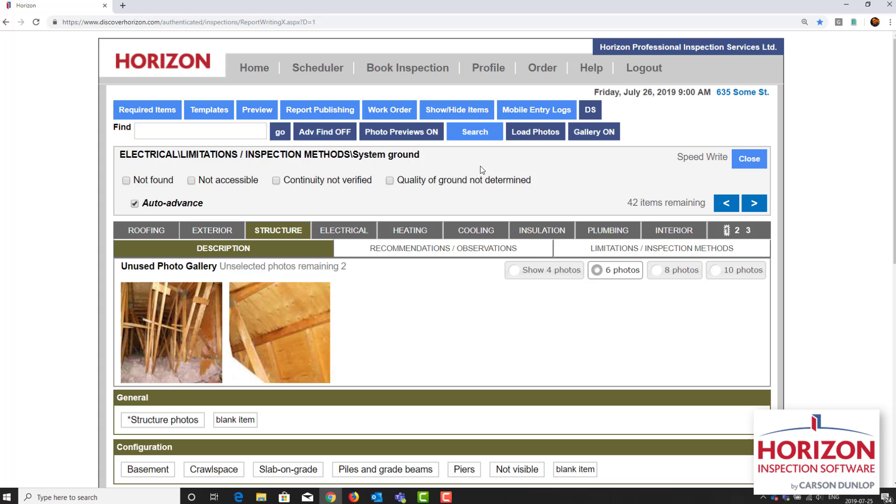
click(441, 181)
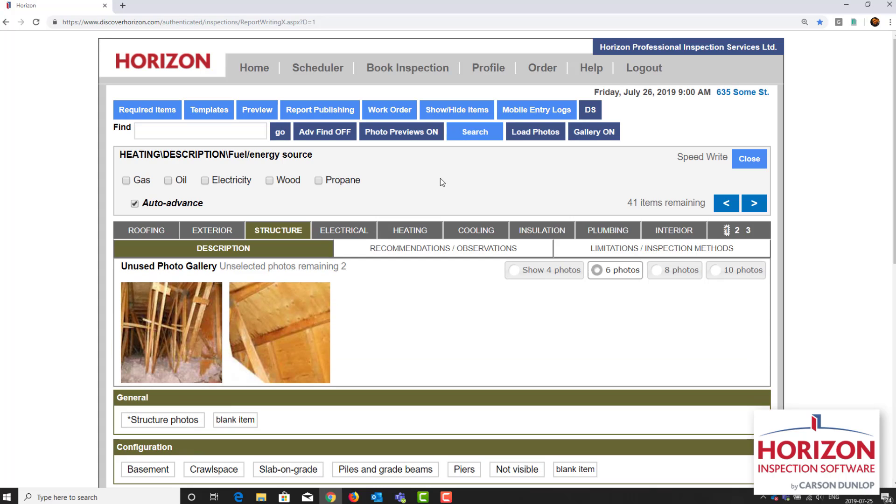
Step: Describe the heating as Gas, Ducts and registers, High-efficiency, 4 years old, with the main fuel shut-off at the Meter
click(140, 181)
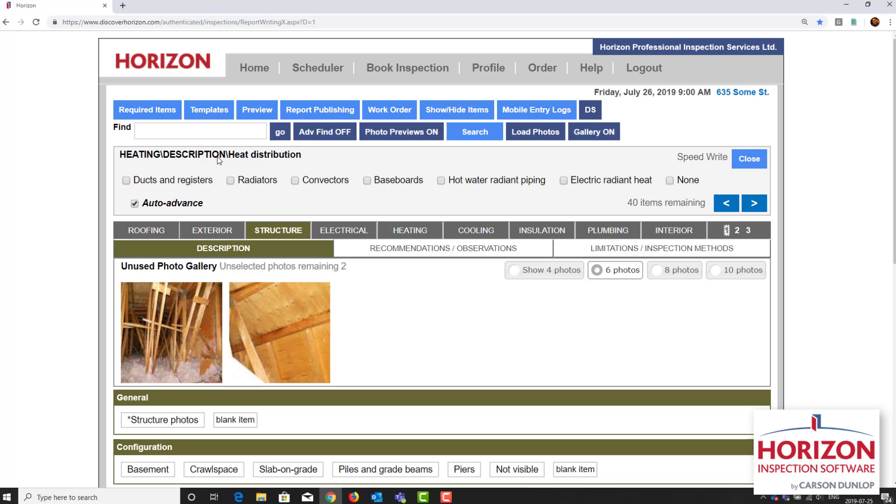
click(154, 180)
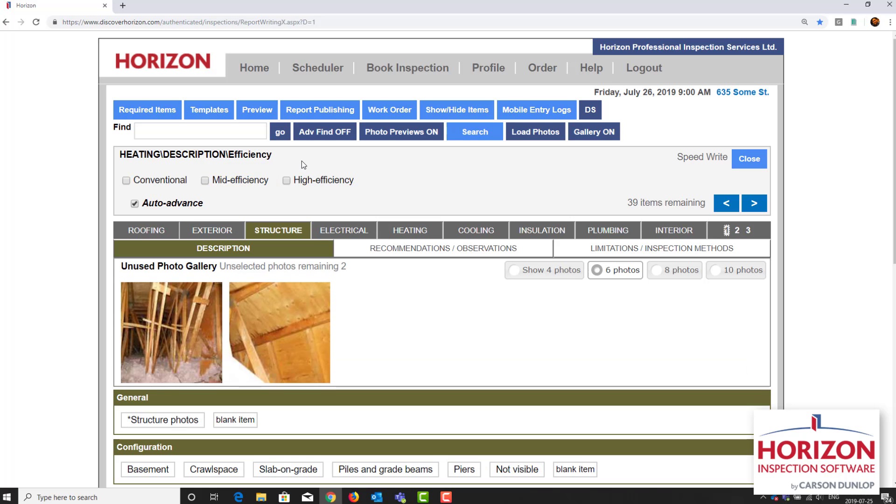
click(322, 180)
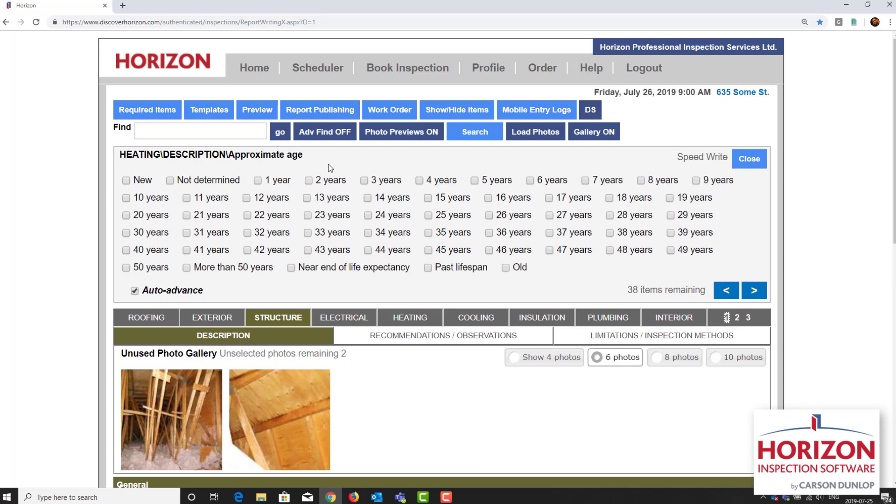
click(423, 181)
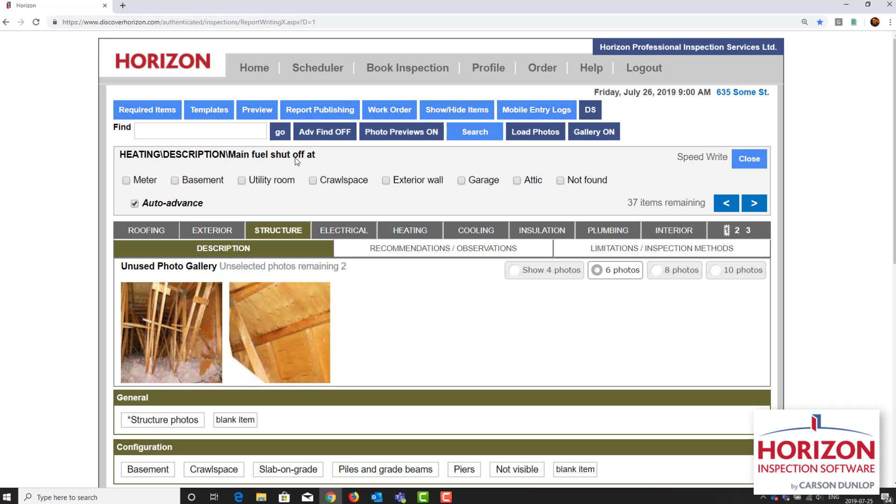
click(144, 180)
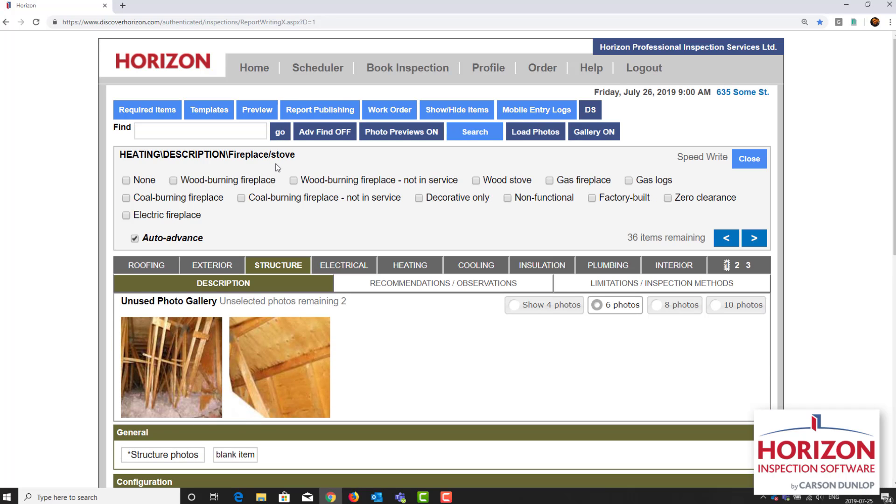
Step: Set the fireplace/stove to "Wood-burning fireplace", the chimney/vent to "Masonry", and the chimney liner to "Metal"
click(216, 185)
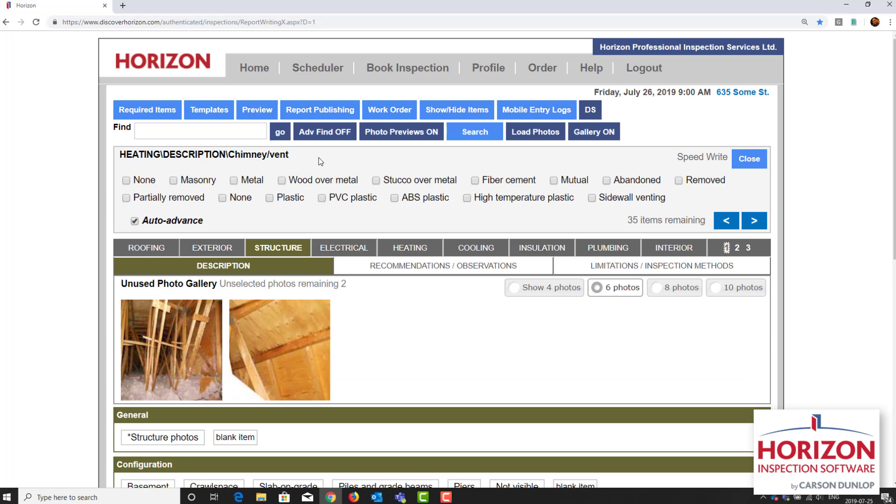
click(202, 186)
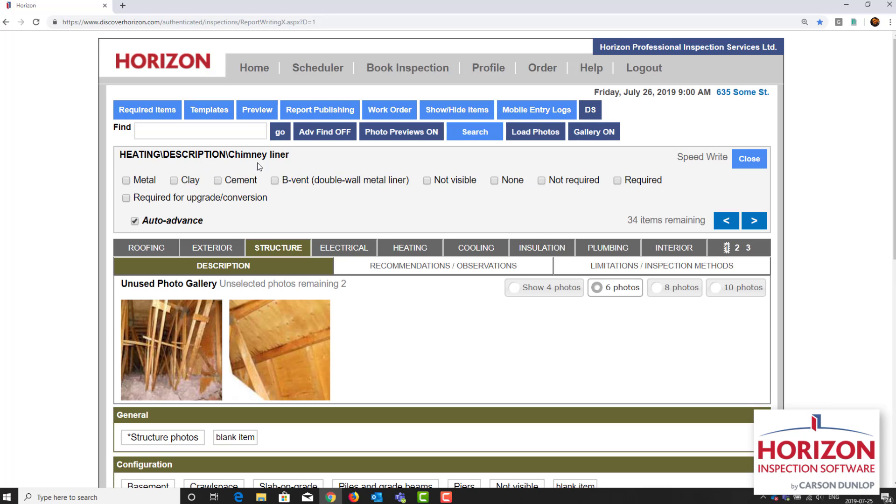
click(140, 180)
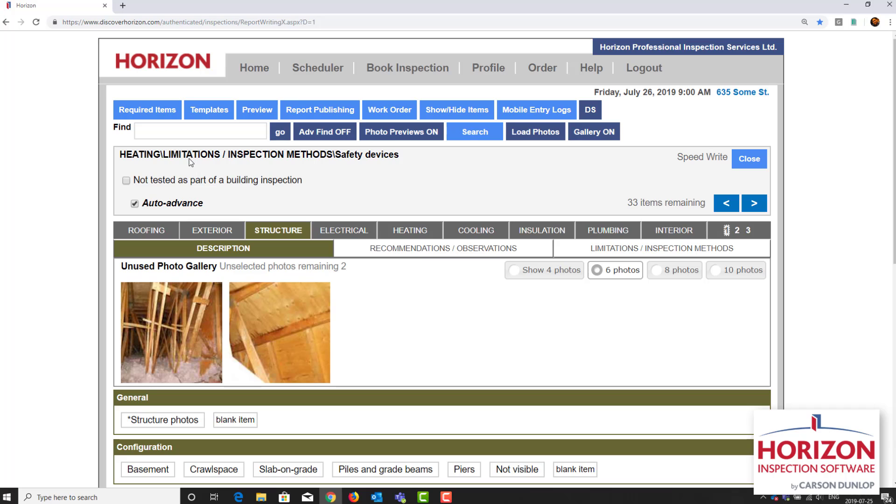
Step: Mark heating safety devices as not tested and heat loss calculations as not done as part of a building inspection, skipping the heat exchanger
click(168, 181)
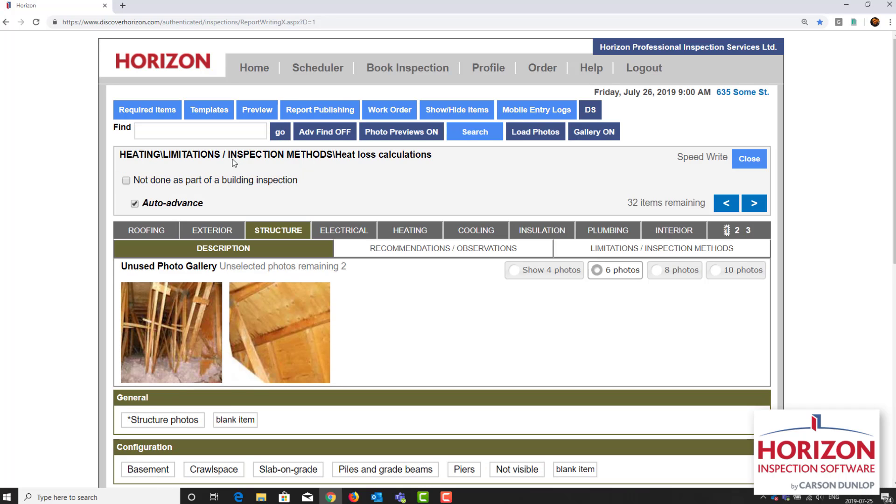
click(236, 180)
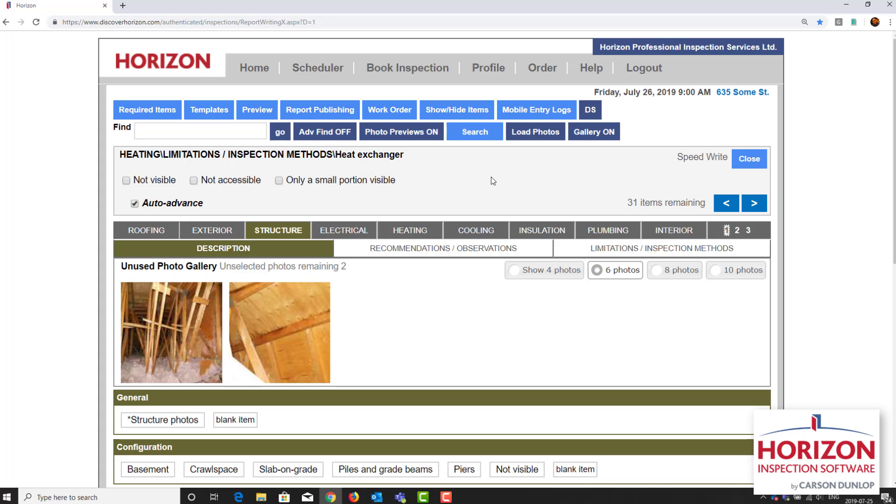
click(754, 204)
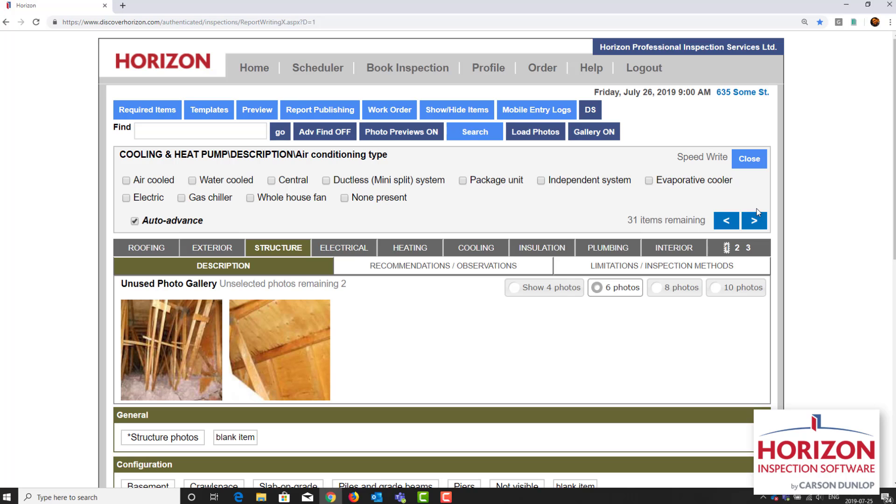
Step: Describe the air conditioning as Air cooled with 48,000 BTU/hr capacity and Low failure probability, then complete the remaining cooling item
click(155, 181)
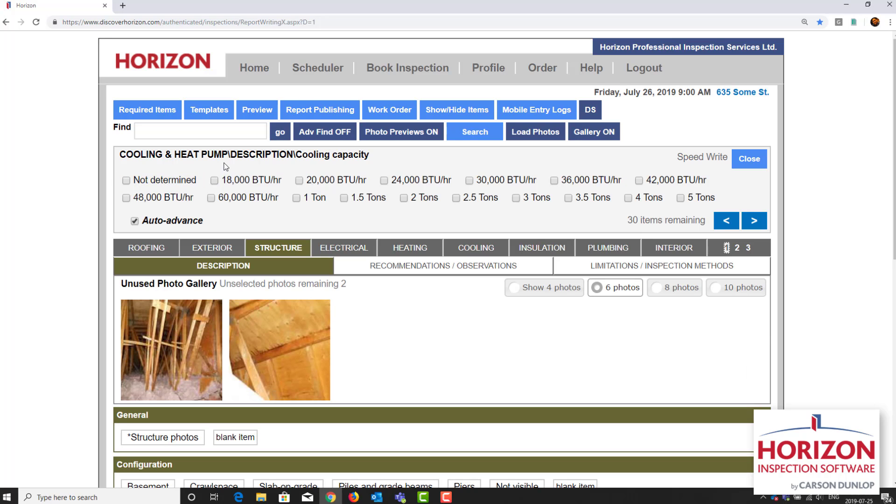
click(147, 202)
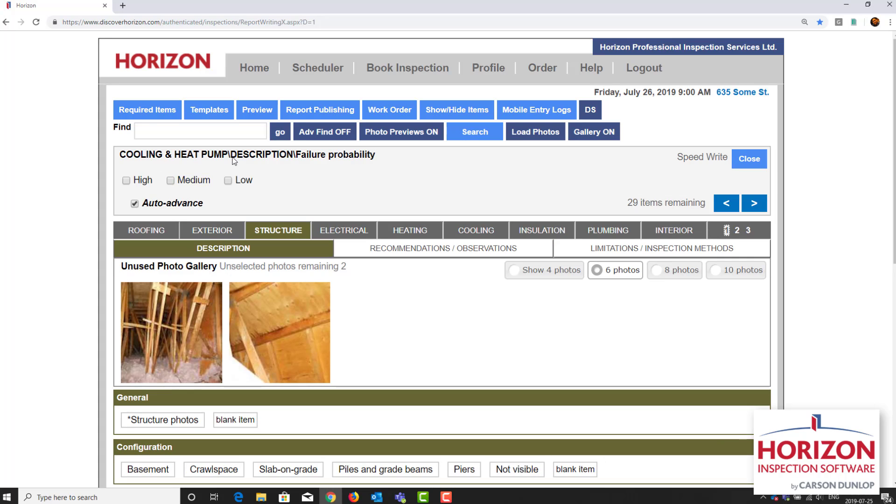
click(243, 180)
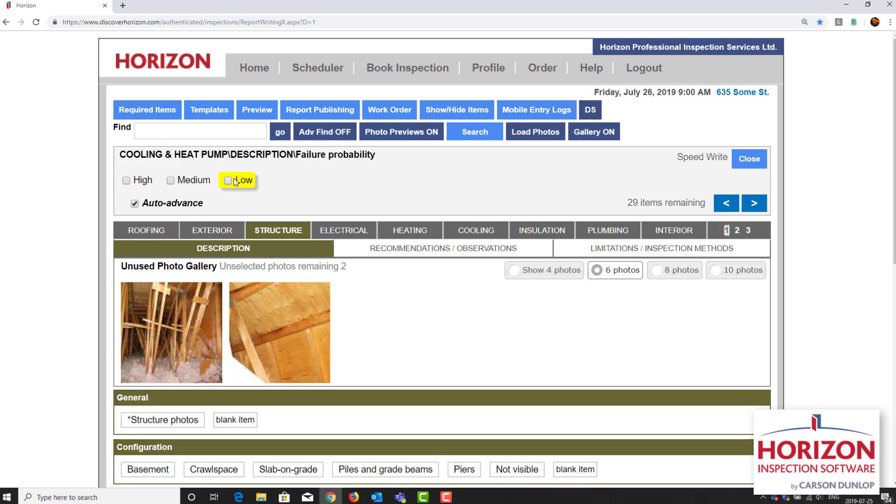
click(287, 181)
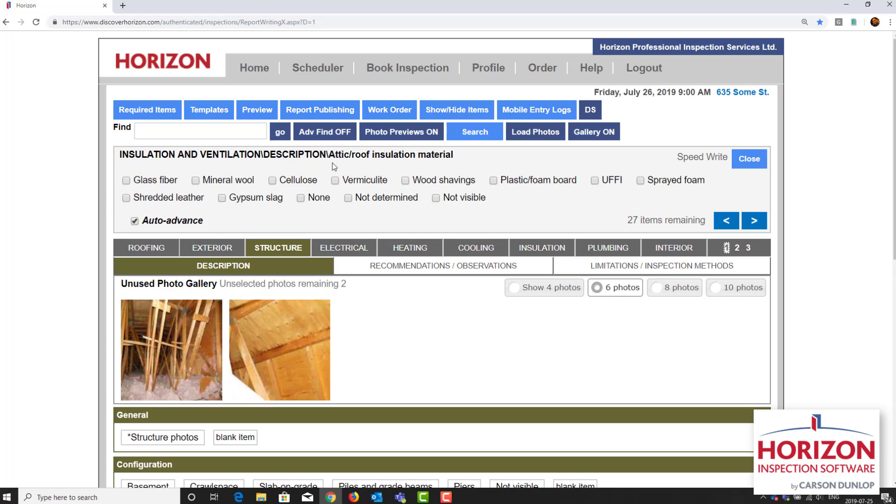
Step: Describe the attic/roof insulation as Glass fiber, R-40, with a Plastic air/vapor barrier and "Roof and soffit vents" ventilation
click(166, 180)
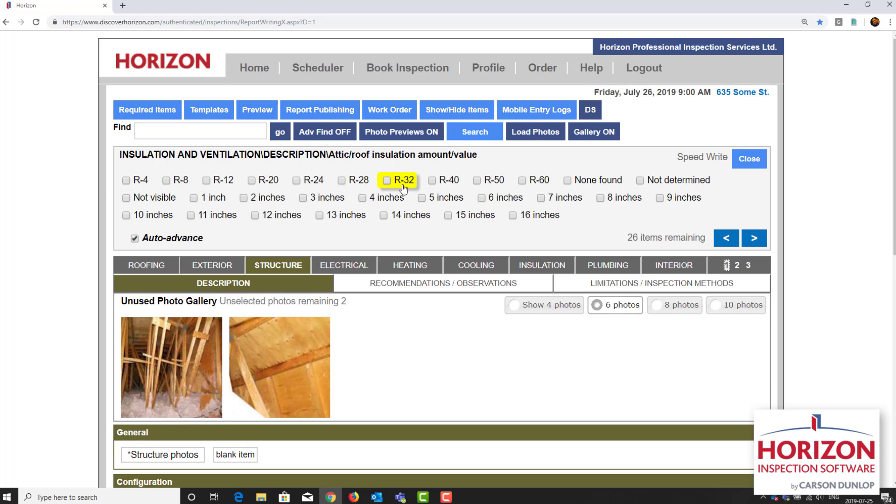
click(433, 187)
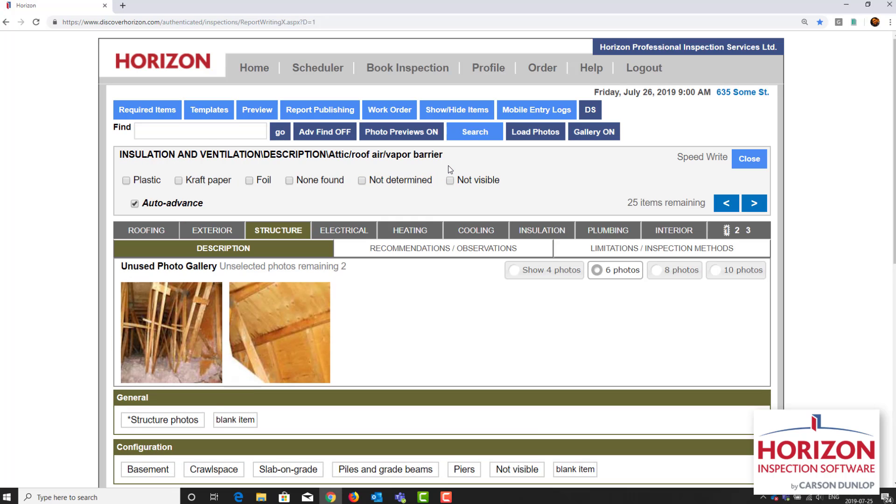
click(146, 183)
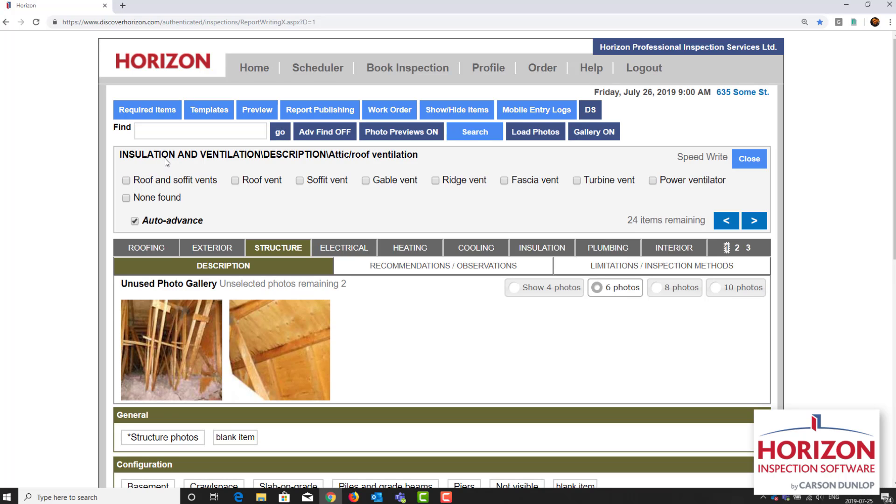
click(181, 181)
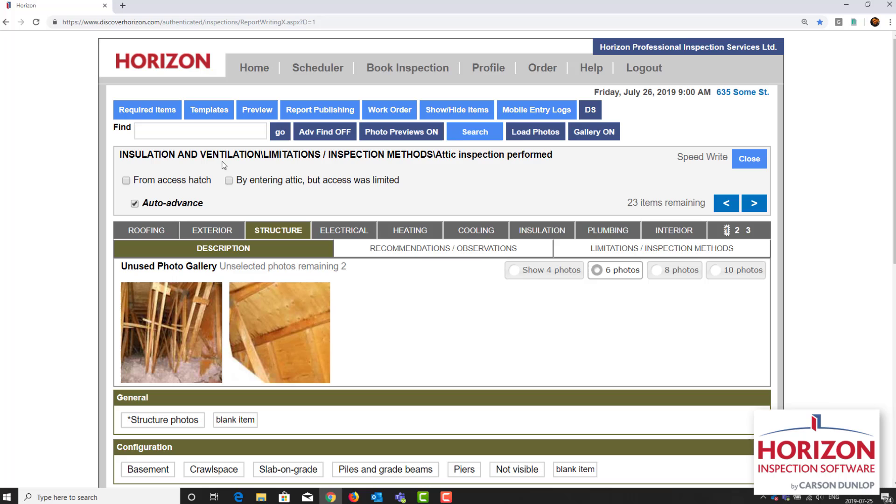
Step: Record the attic inspection as performed "From access hatch", skipping the air/vapor barrier system and mechanical ventilation effectiveness items
click(181, 181)
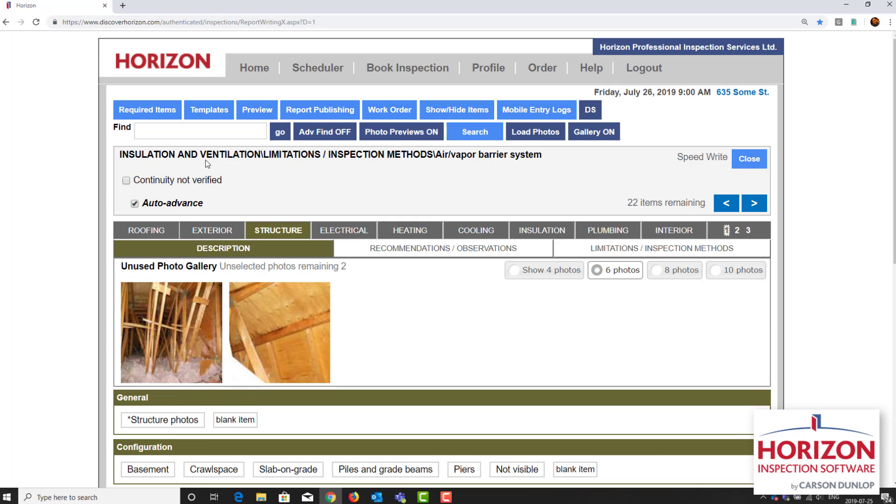
click(754, 203)
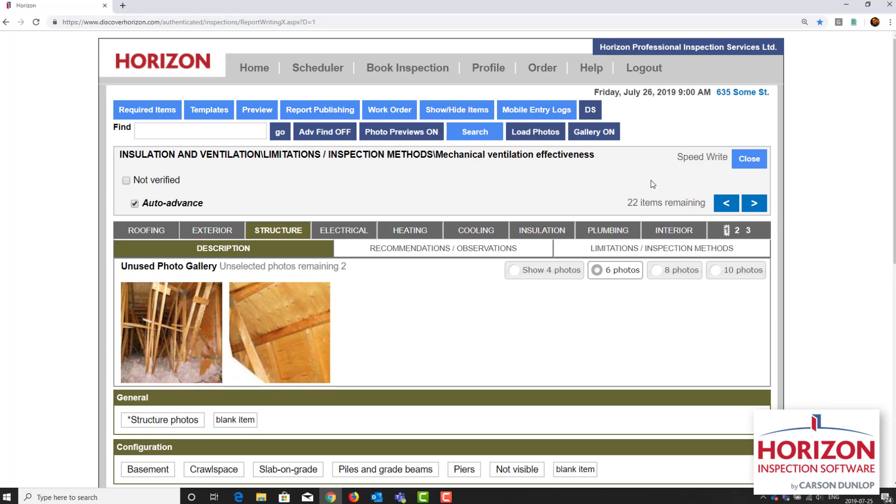
click(754, 203)
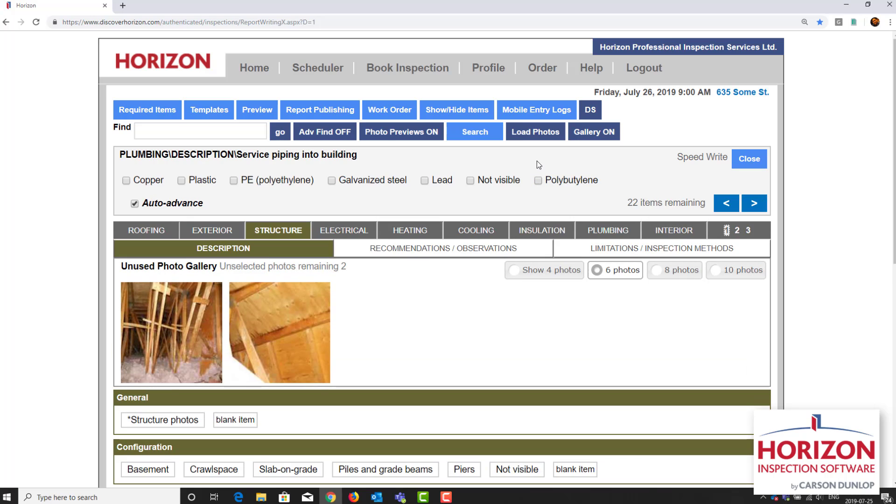
Step: Set the service piping into the building to Copper and the supply piping to both Copper and PEX (cross-linked Polyethylene)
click(139, 181)
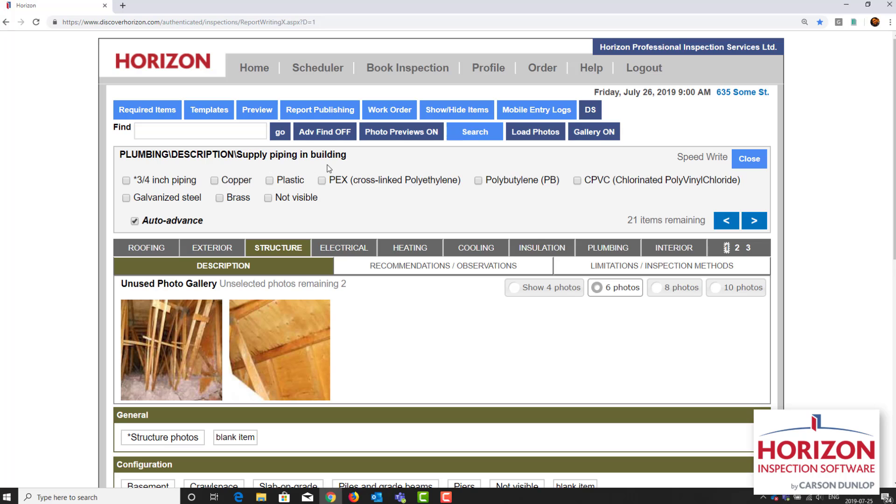
click(174, 220)
click(230, 181)
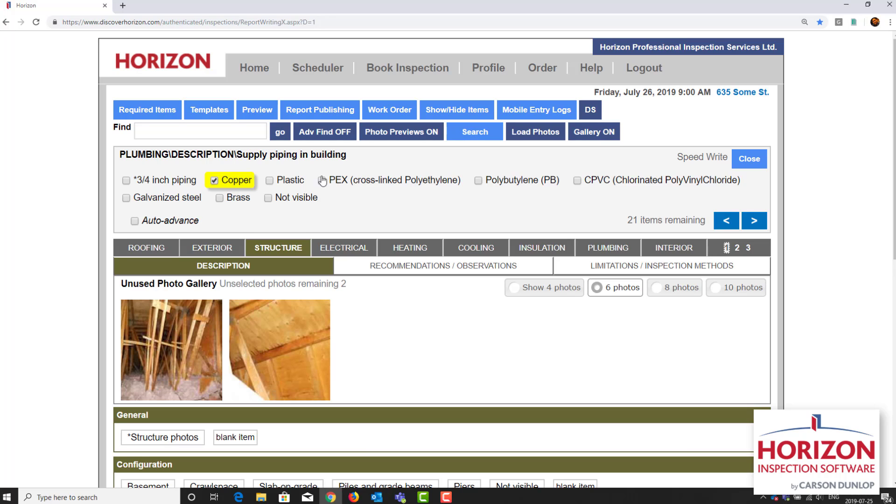
click(359, 184)
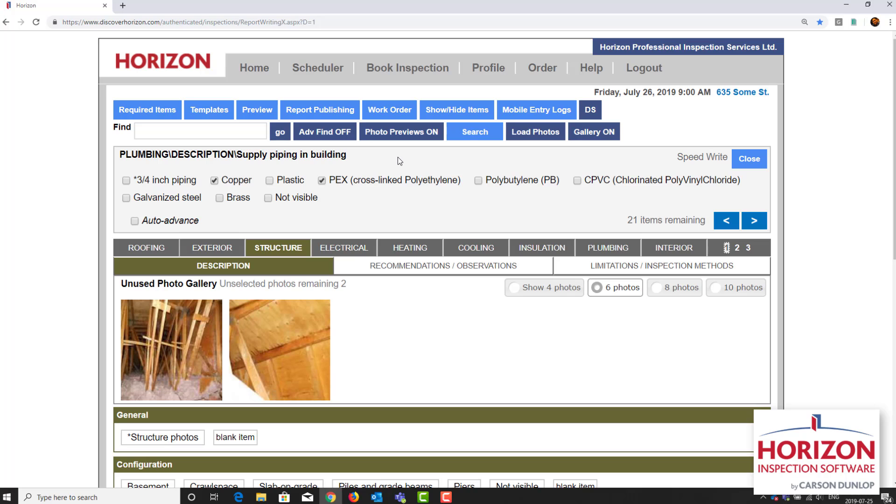
click(760, 229)
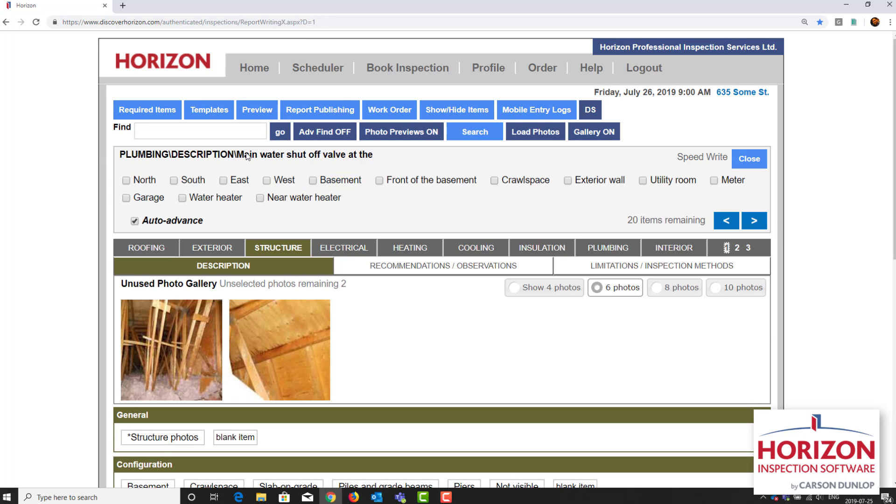
Step: Set the main water shut-off to "Front of the basement", water flow and pressure to Functional, and the water heater to Conventional, Gas
click(383, 181)
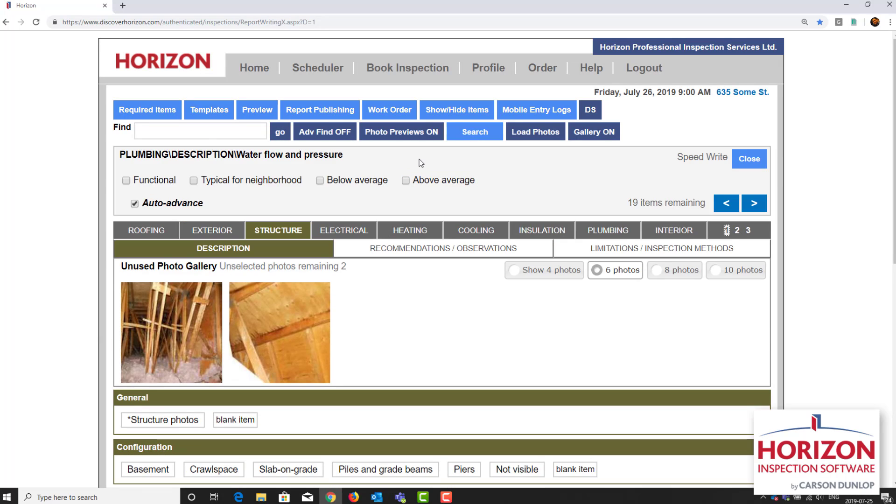
click(159, 181)
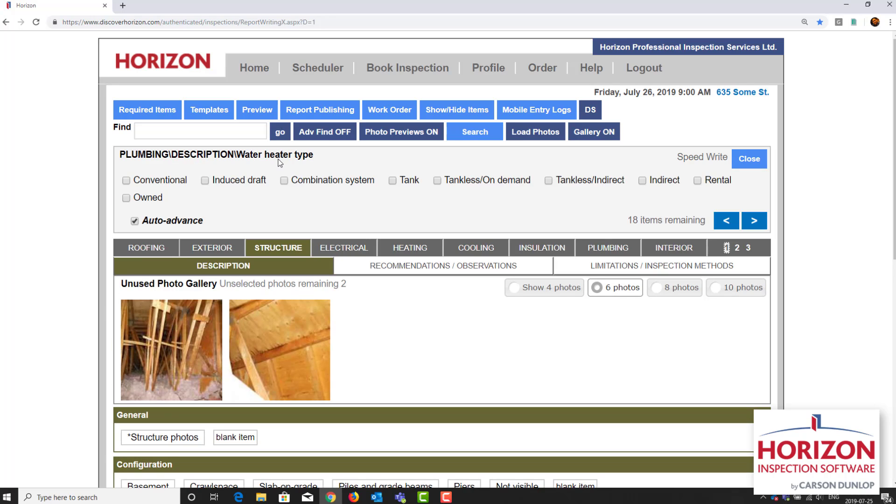
click(160, 180)
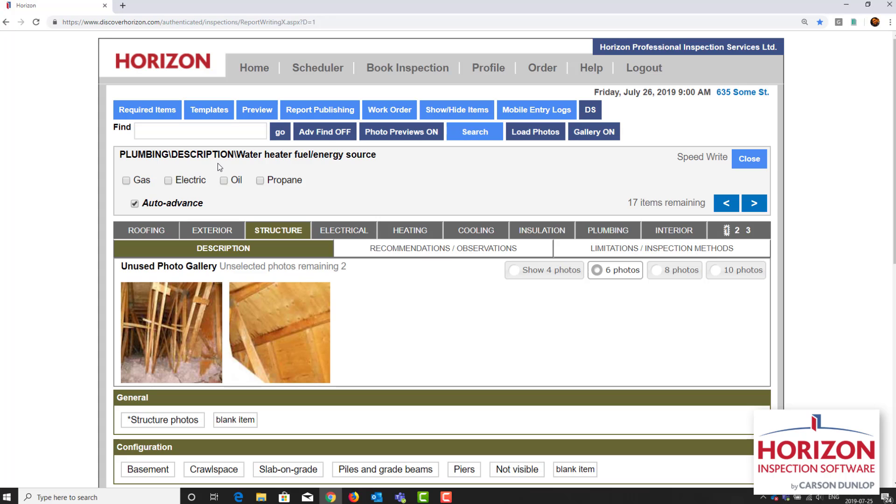
click(142, 181)
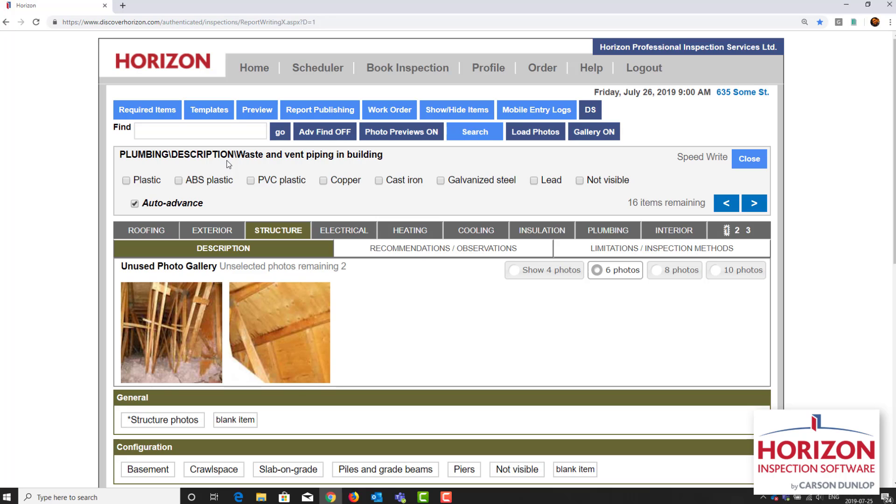
Step: Set waste piping to "ABS plastic", floor drain to "Near laundry area" and fuel shut-off to "Front of basement", and add the general plumbing exclusions statement
click(204, 181)
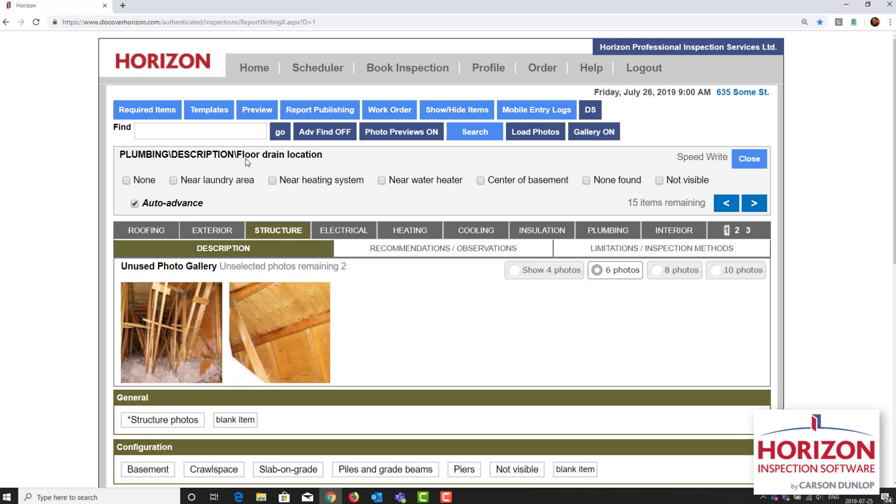
click(217, 181)
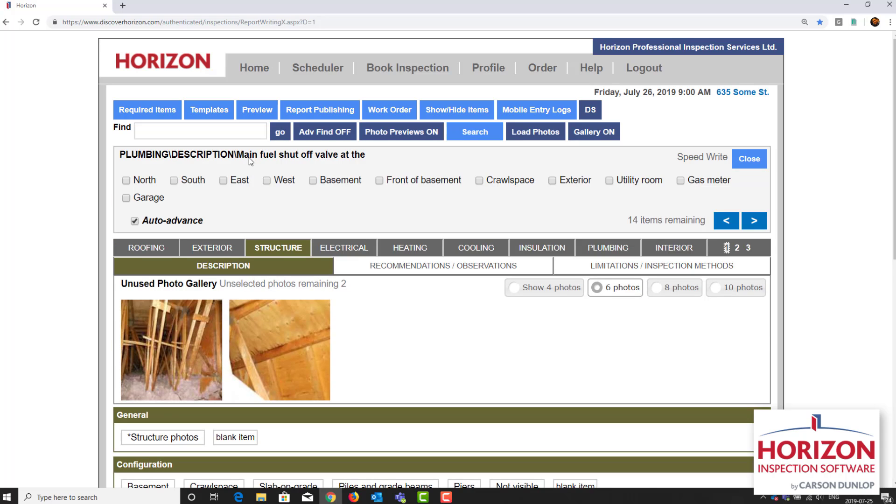
click(384, 182)
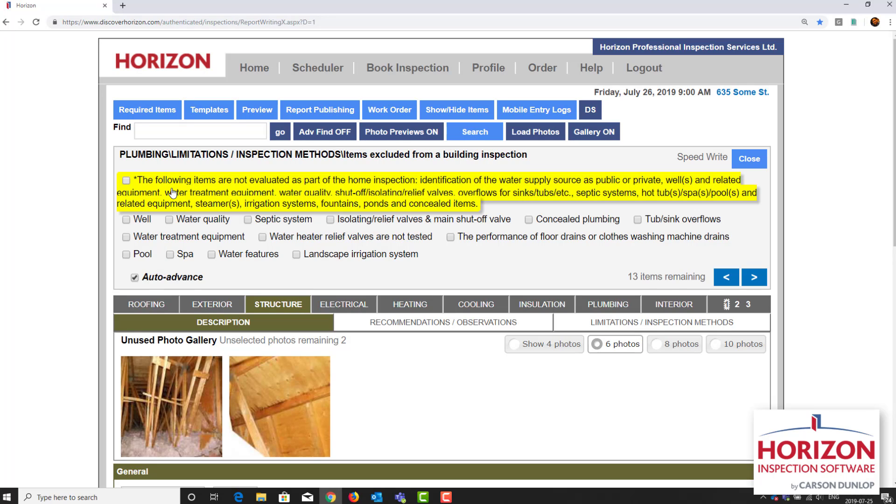
click(133, 182)
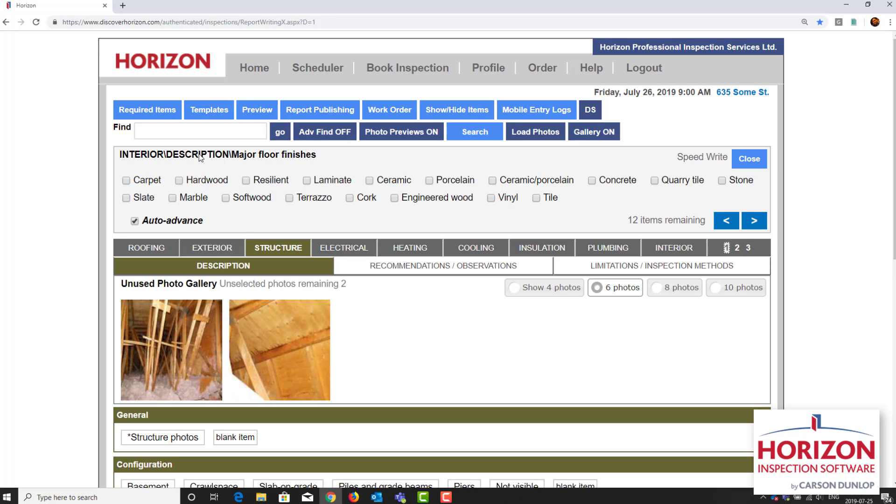
Step: Set the major floor finishes to Carpet, Hardwood and Ceramic/porcelain, and the wall and ceiling finishes to Plaster/drywall
click(135, 222)
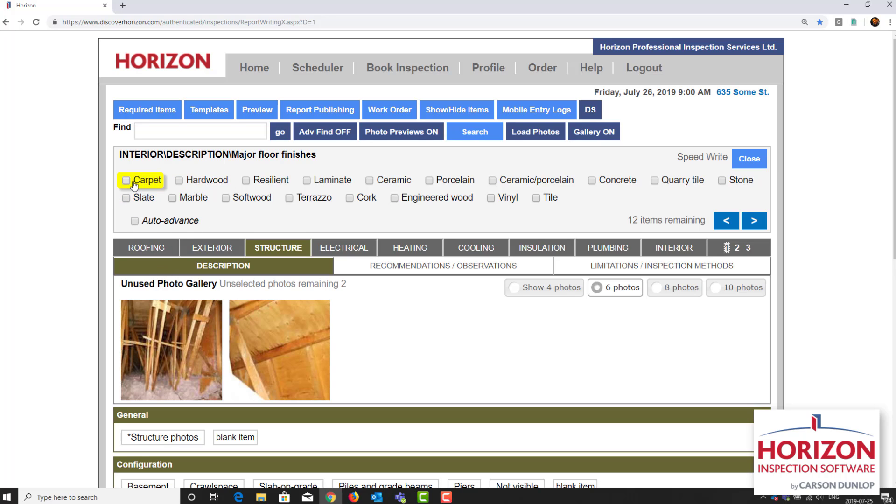
click(201, 186)
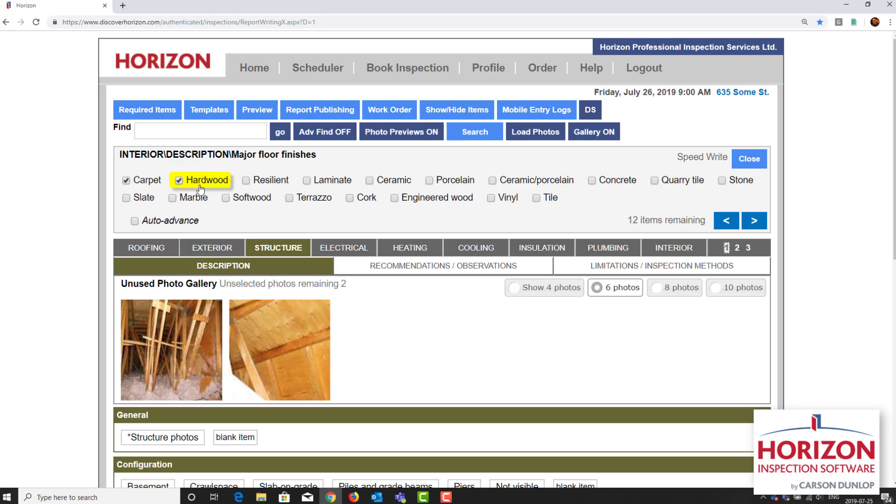
click(536, 186)
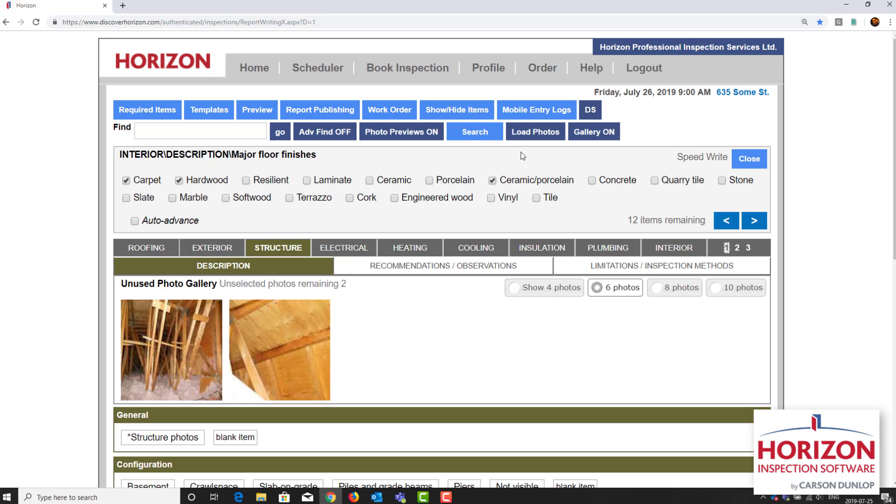
click(752, 221)
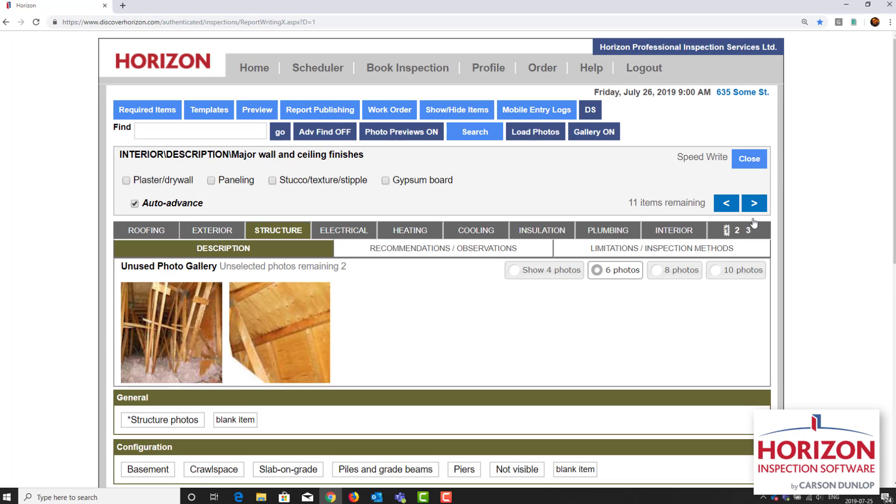
click(170, 182)
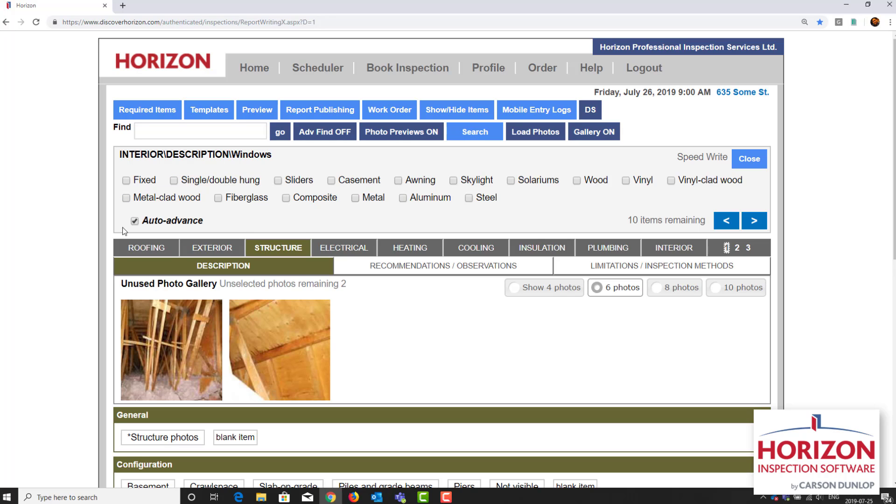
Step: Set the interior windows to Fixed and Casement, with Double glazing
click(135, 221)
click(142, 181)
click(356, 187)
click(752, 222)
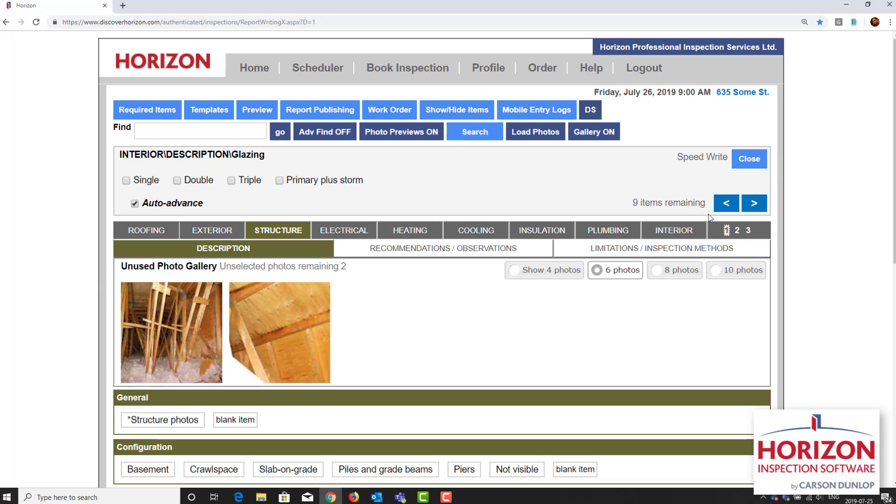
click(204, 183)
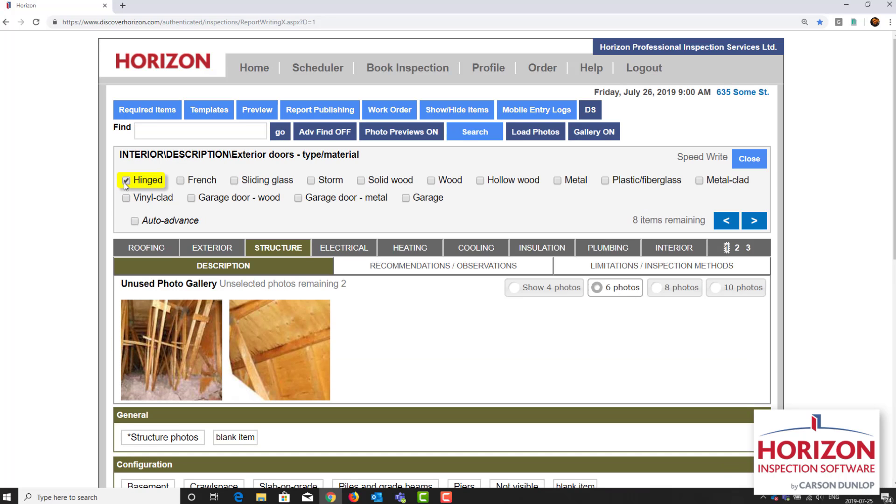
Step: Set the exterior doors to Hinged, Sliding glass, Wood and "Garage door - wood", and add the general statement of interior items not included
click(238, 182)
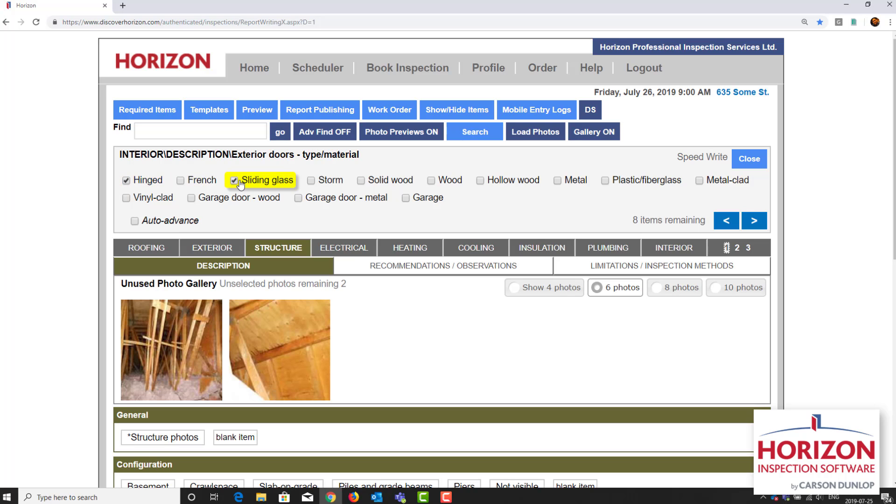
click(450, 182)
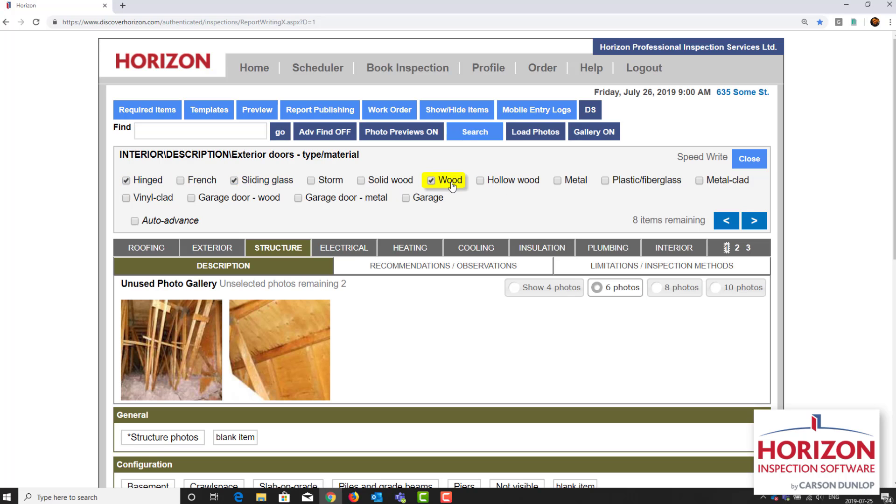
click(279, 200)
click(754, 220)
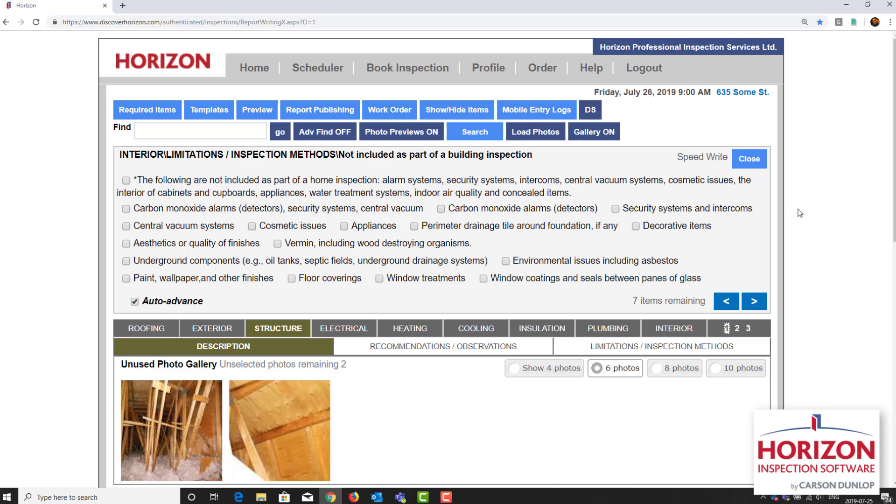
click(256, 182)
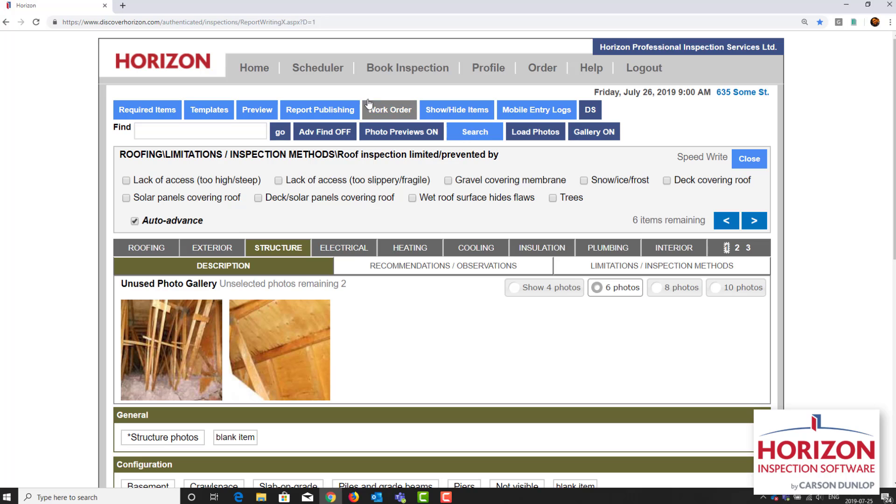
Step: Preview the inspection report in an enlarged window and review its cover, letter, summary and roofing pages
click(266, 111)
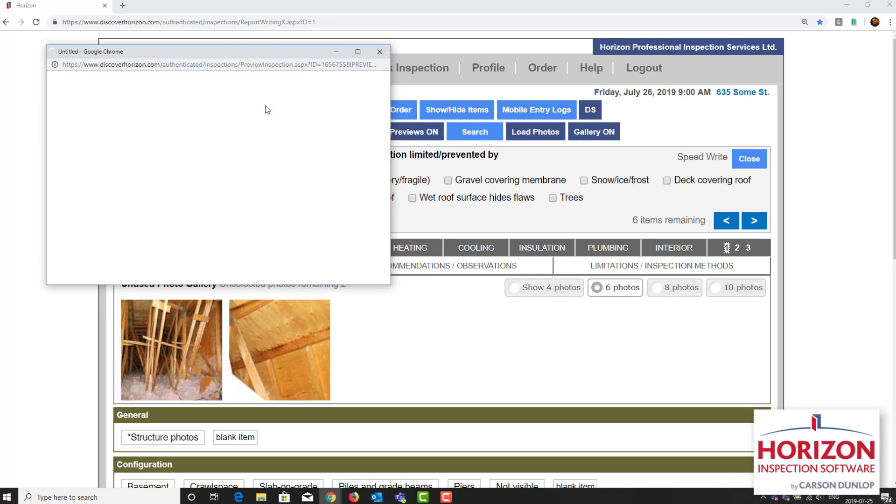
double_click(272, 56)
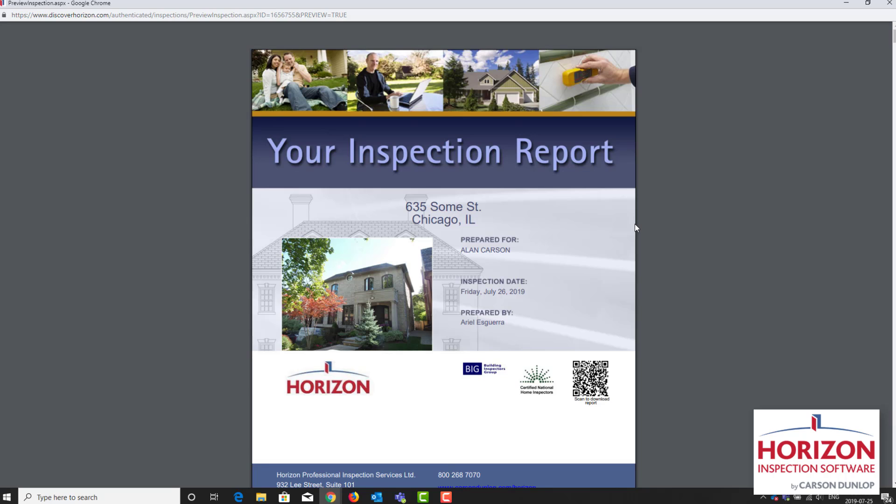
scroll(635, 226, down, 15)
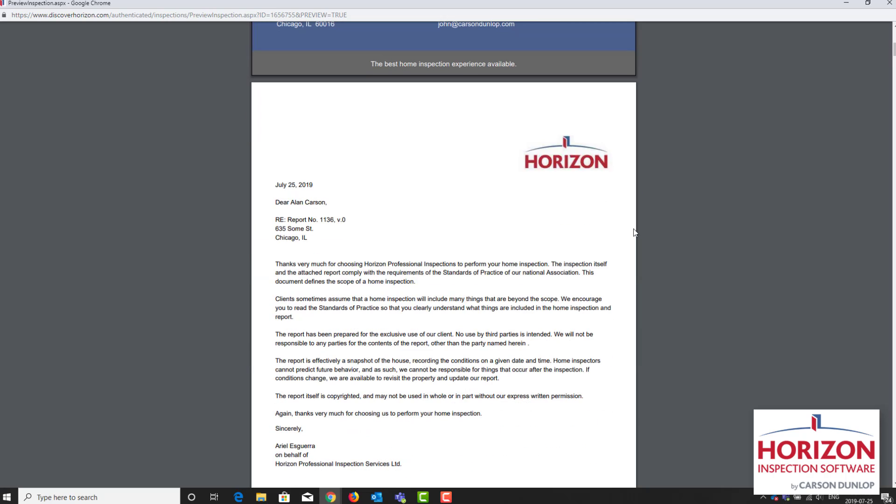
scroll(635, 232, down, 5)
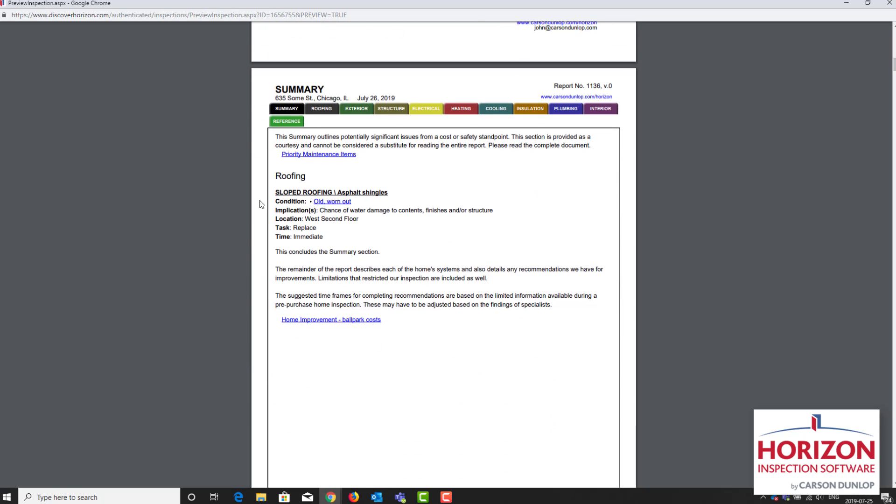
scroll(389, 213, down, 8)
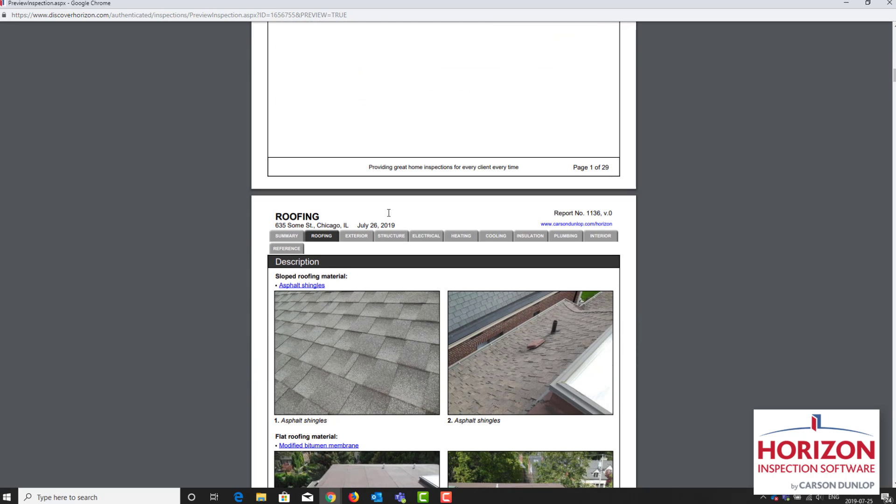
scroll(389, 213, down, 14)
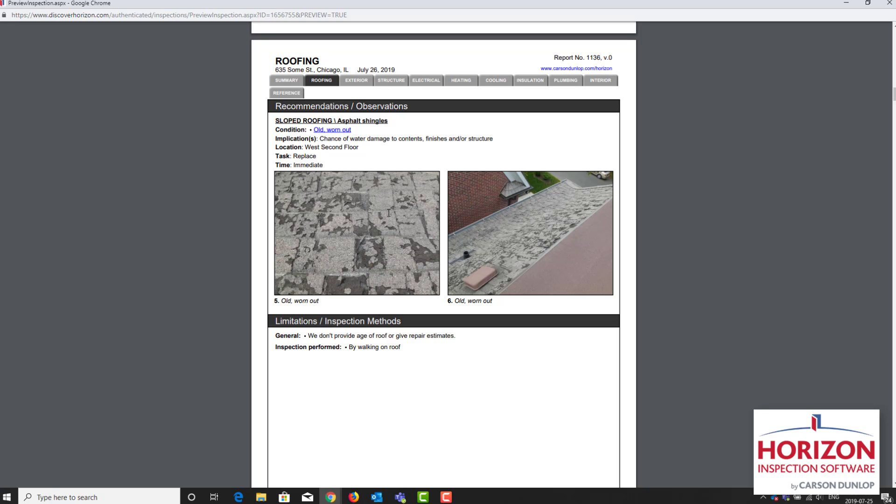
scroll(389, 212, down, 4)
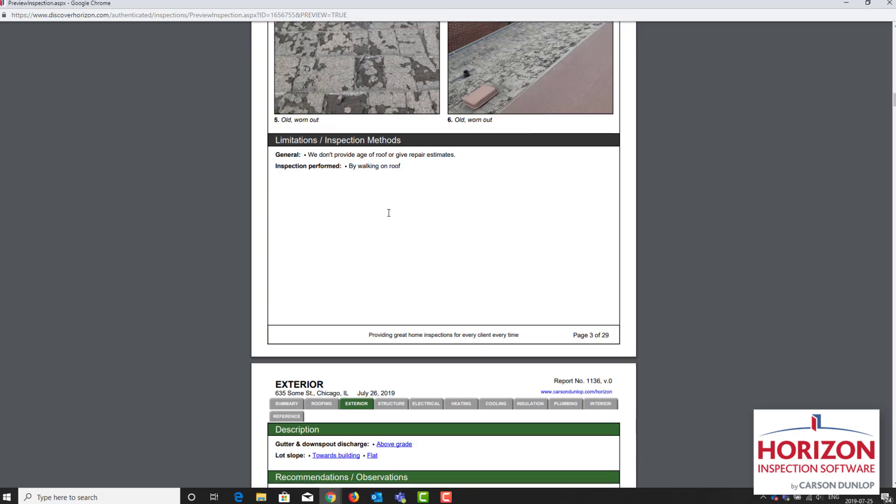
Step: Review the exterior pages of the report preview, including their recommendations, illustrations and photos
scroll(389, 213, down, 4)
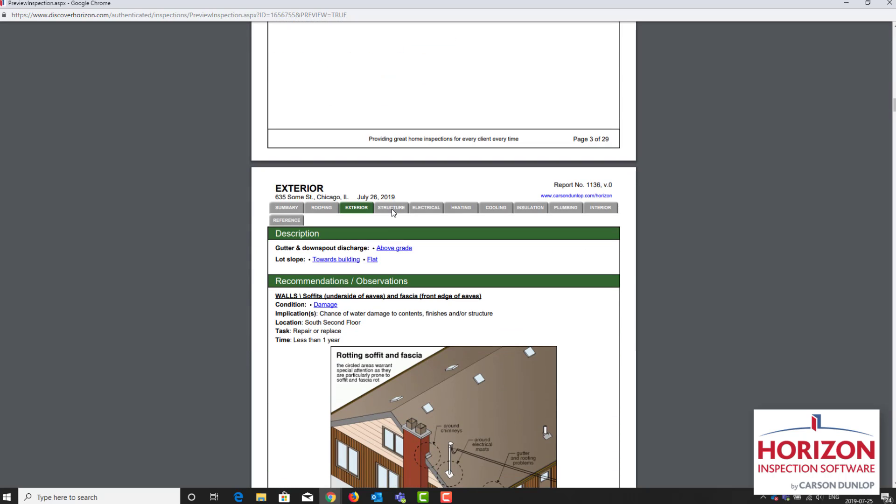
scroll(648, 265, down, 3)
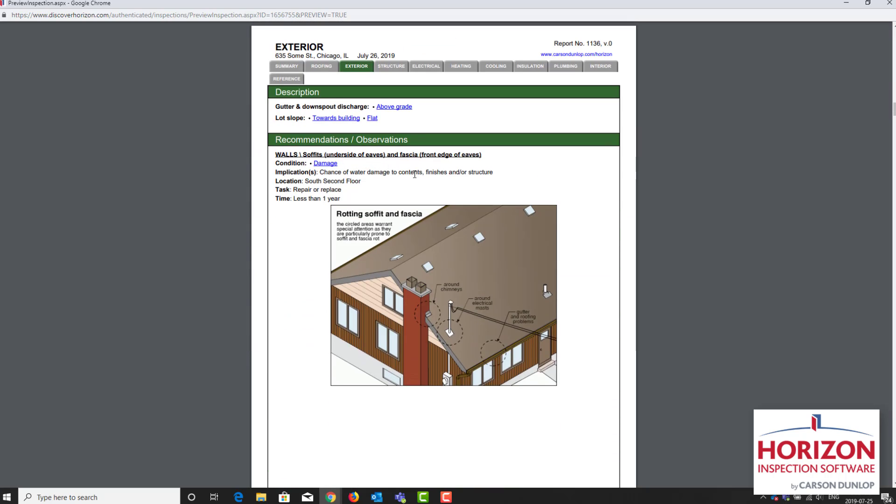
scroll(415, 173, down, 3)
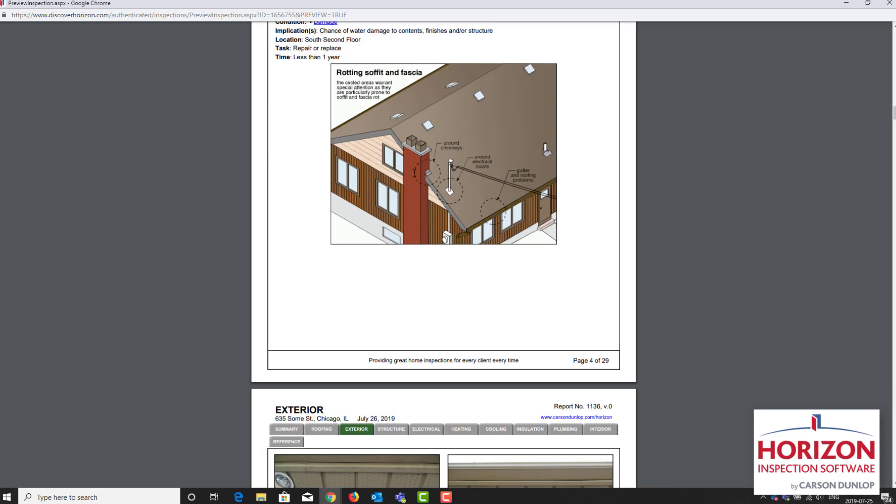
scroll(414, 173, down, 3)
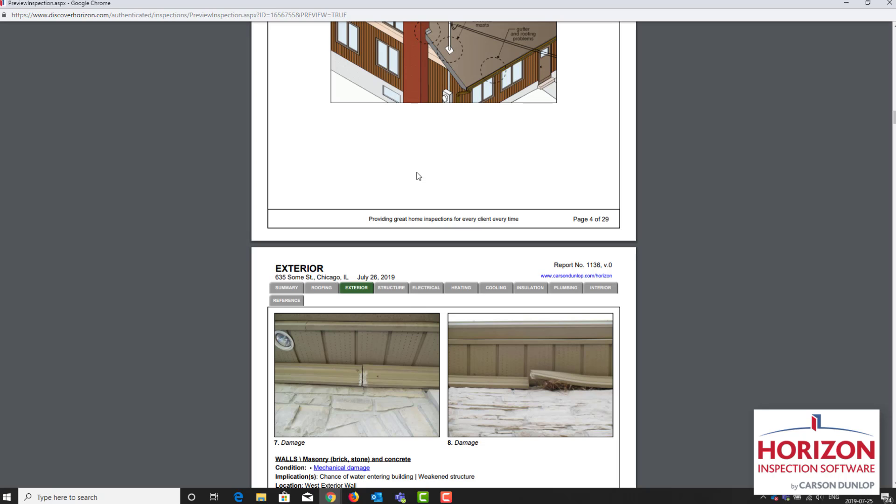
scroll(455, 202, down, 3)
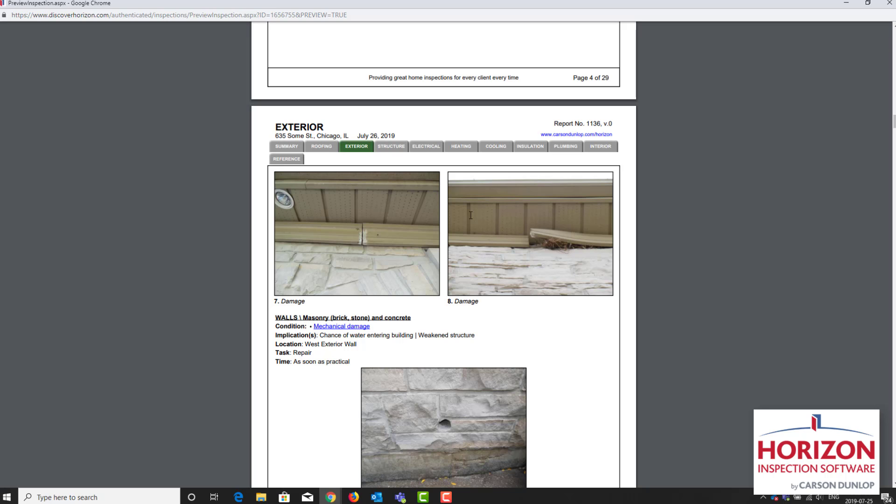
scroll(471, 215, down, 13)
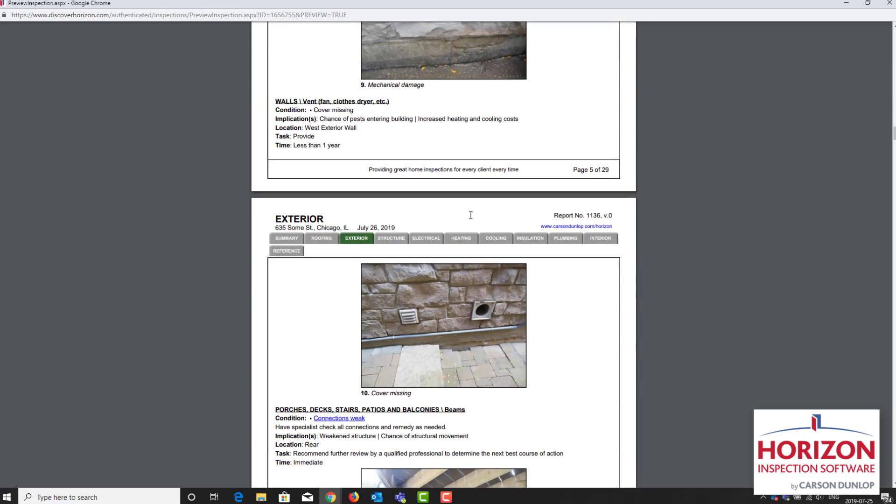
scroll(469, 213, down, 8)
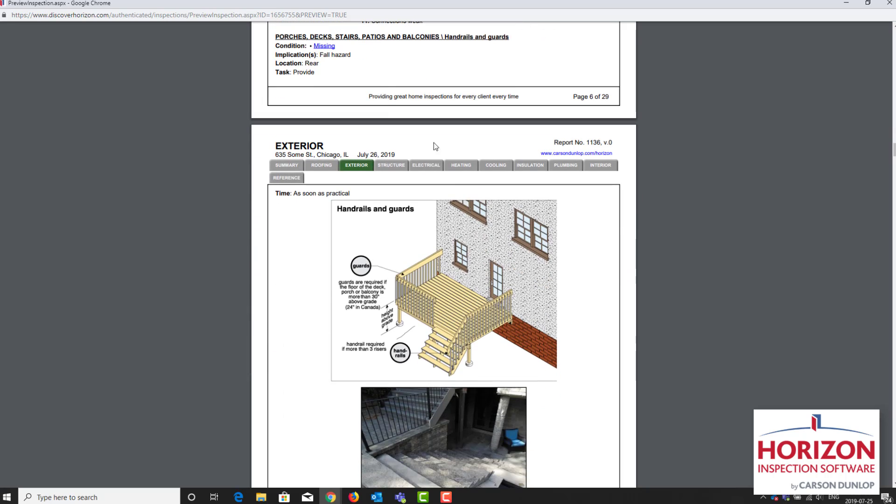
Step: Look over the cooling, insulation and electrical sections of the report preview
click(421, 165)
click(495, 91)
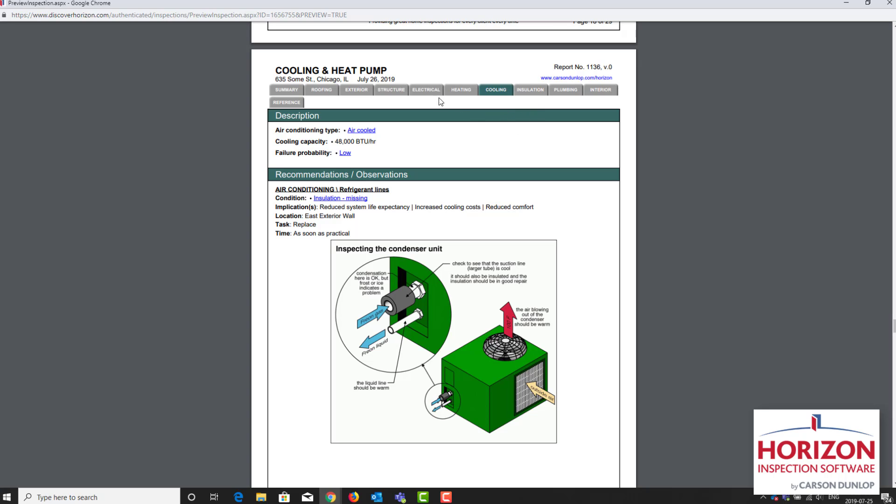
click(532, 92)
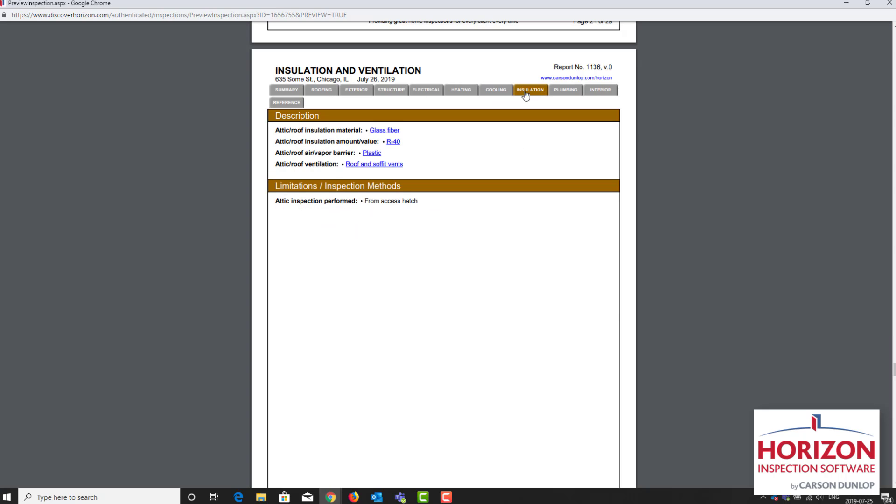
click(426, 93)
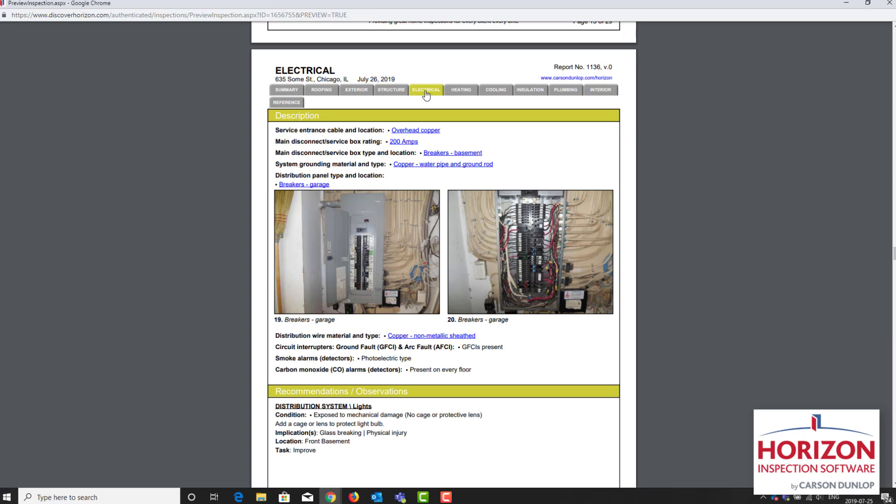
Step: Review the plumbing section and reference library of the report preview, and close the preview
click(560, 93)
scroll(589, 206, down, 3)
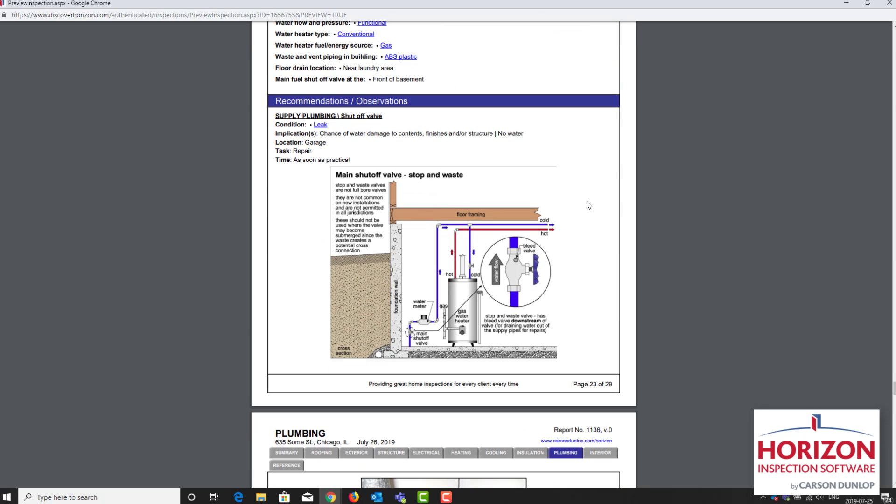
scroll(588, 205, up, 3)
scroll(396, 148, down, 4)
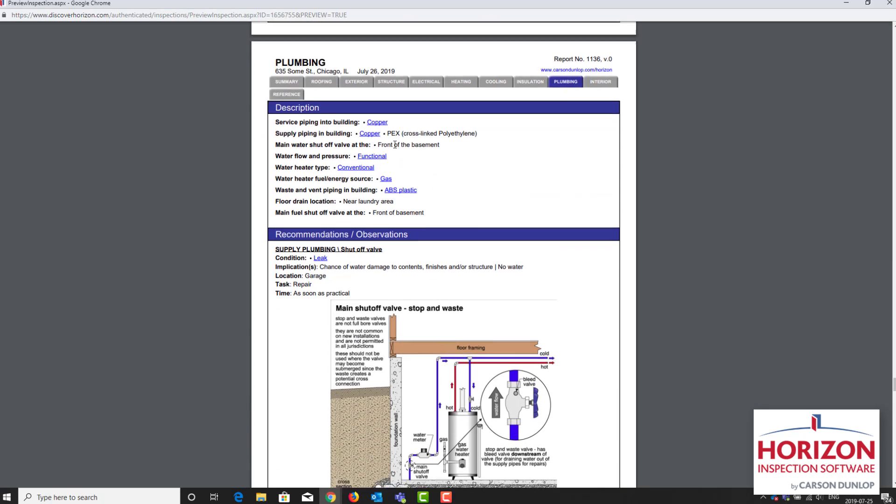
scroll(396, 144, down, 5)
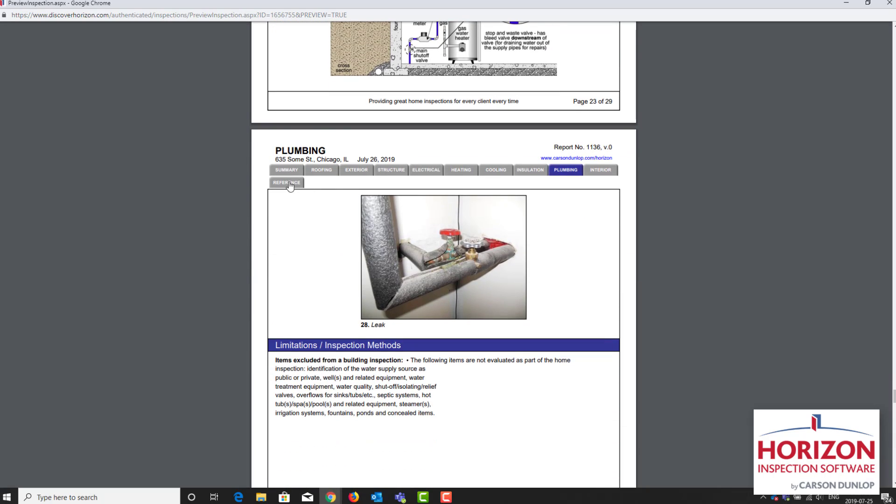
click(288, 183)
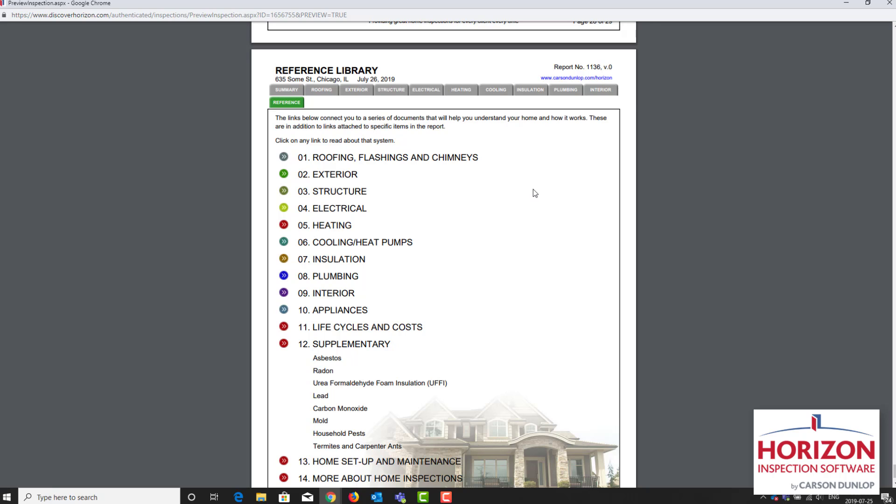
click(890, 4)
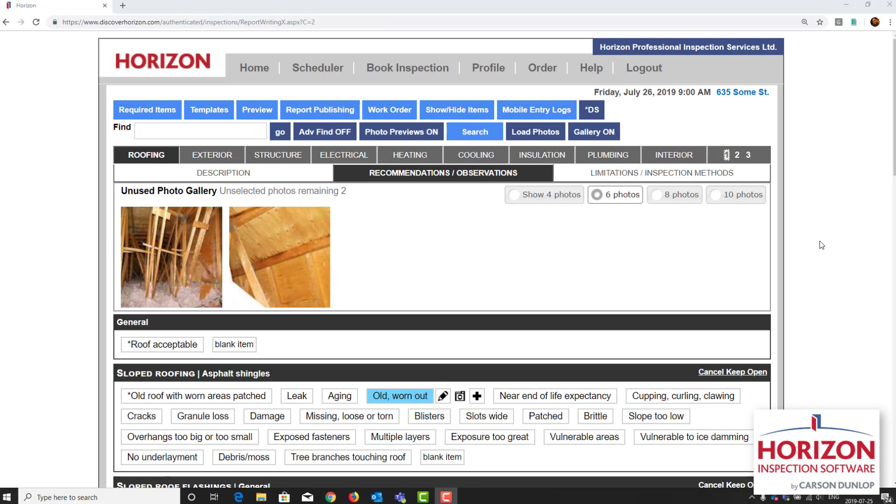
Step: Add the overview statement "No insulation recommendations are offered as a result of this inspection." to the insulation recommendations
click(542, 156)
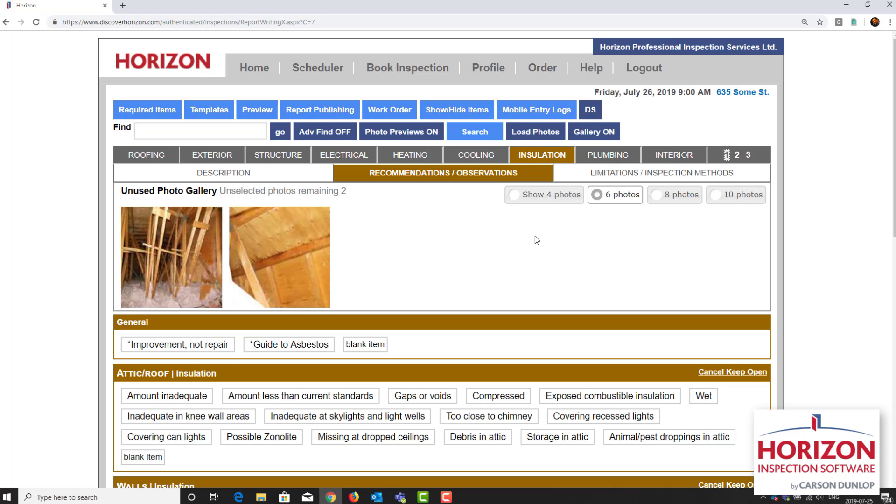
scroll(535, 237, down, 8)
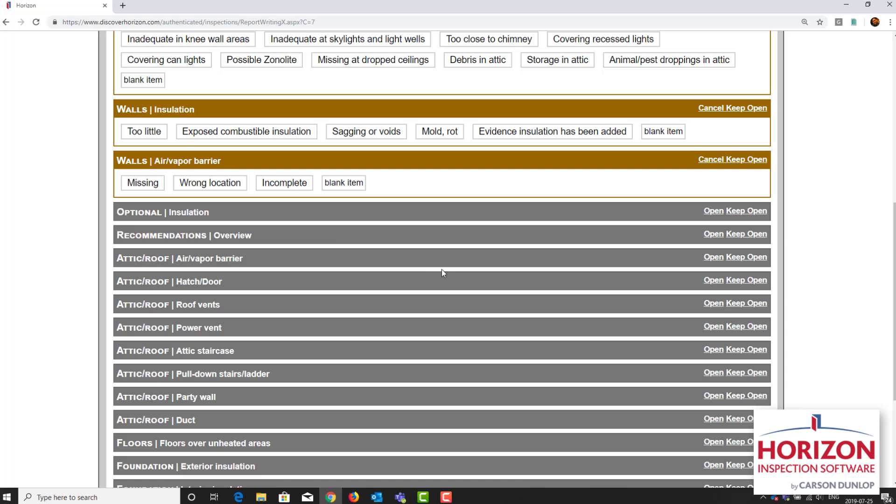
click(331, 240)
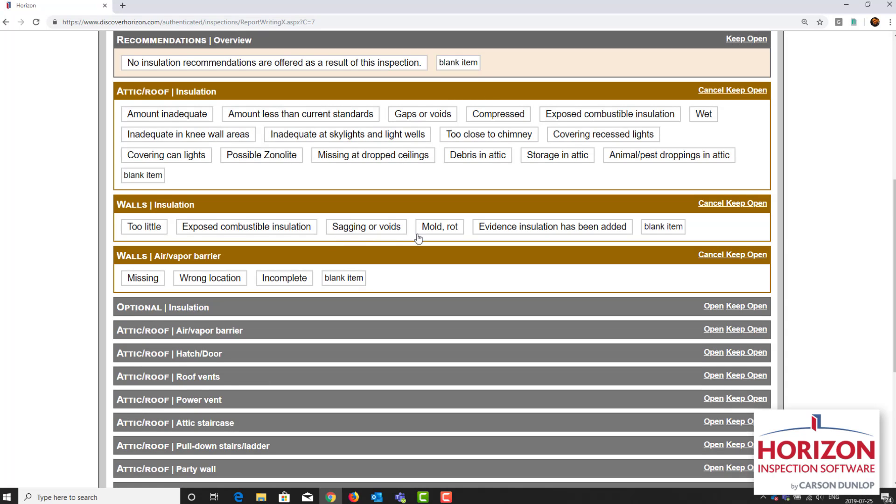
scroll(423, 235, up, 2)
scroll(423, 237, up, 1)
click(419, 203)
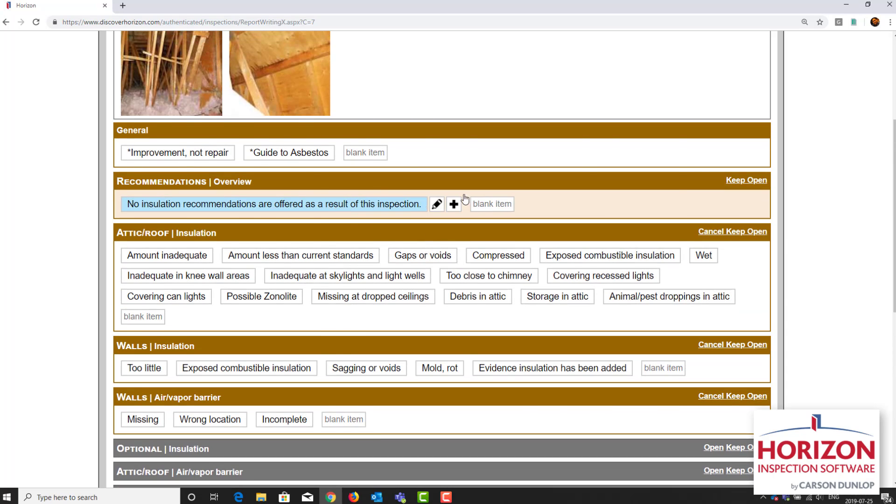
click(180, 414)
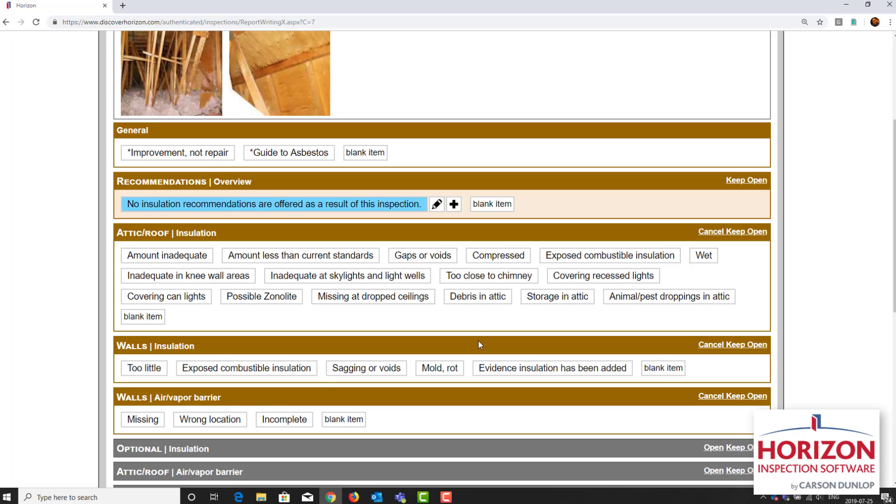
Step: Open the illustration editing for report publishing and exclude the Swales illustration for improper lot grading slope or drainage
scroll(826, 187, up, 5)
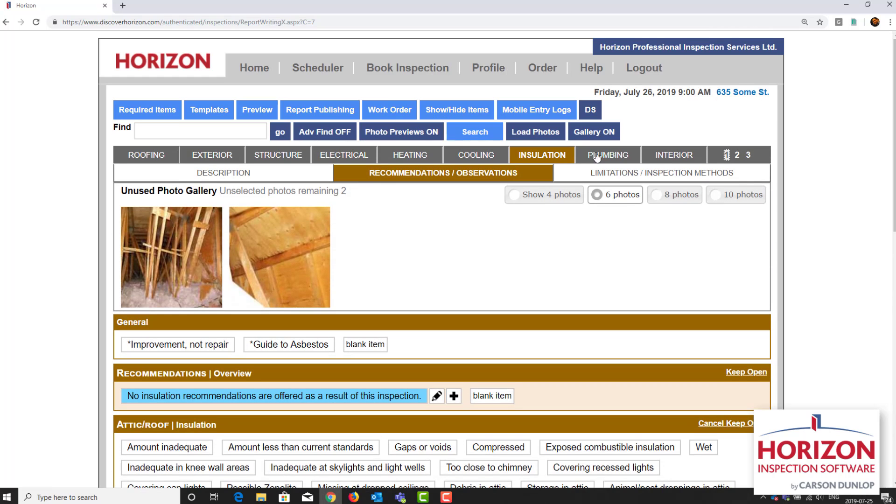
click(312, 113)
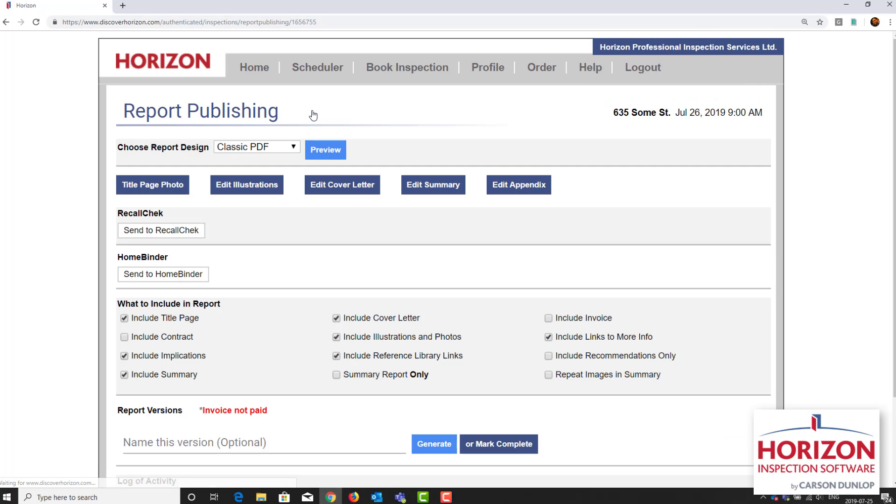
click(250, 186)
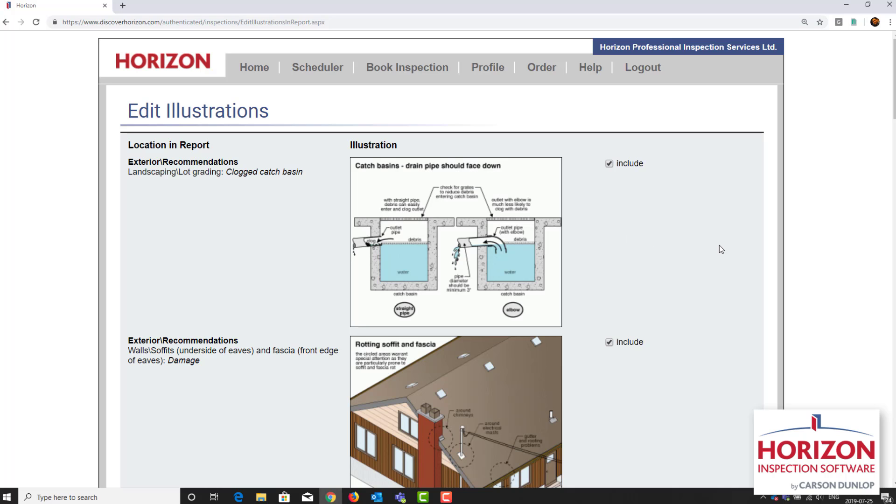
scroll(719, 244, down, 3)
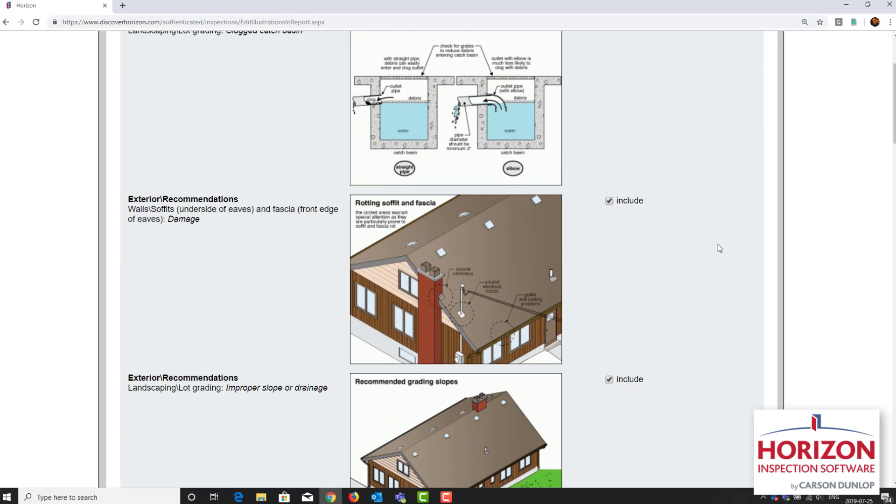
scroll(718, 244, down, 4)
scroll(718, 244, down, 2)
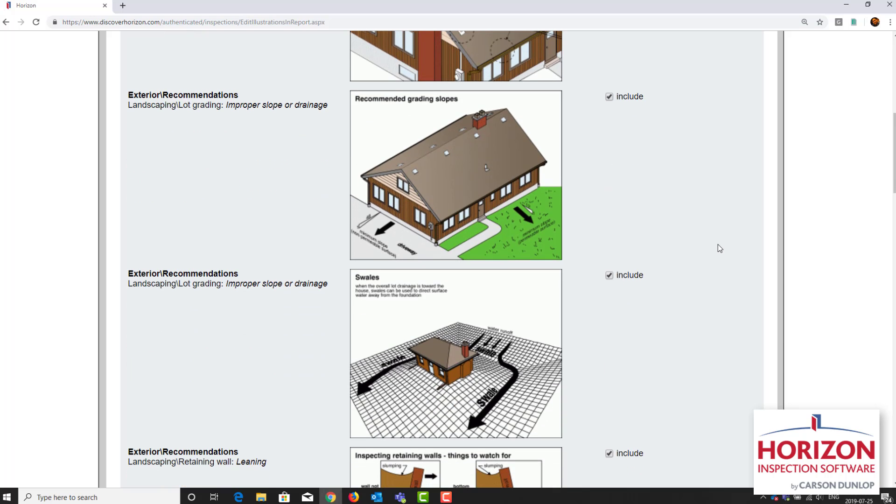
click(619, 276)
Step: Exclude the Refrigerant lines illustration from the cooling and heat pump recommendations, and save the illustration changes
scroll(705, 259, down, 8)
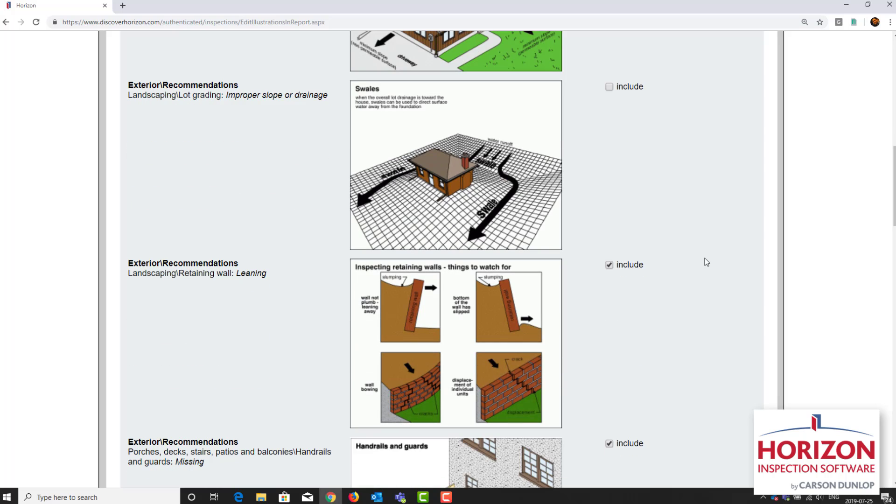
scroll(705, 262, down, 5)
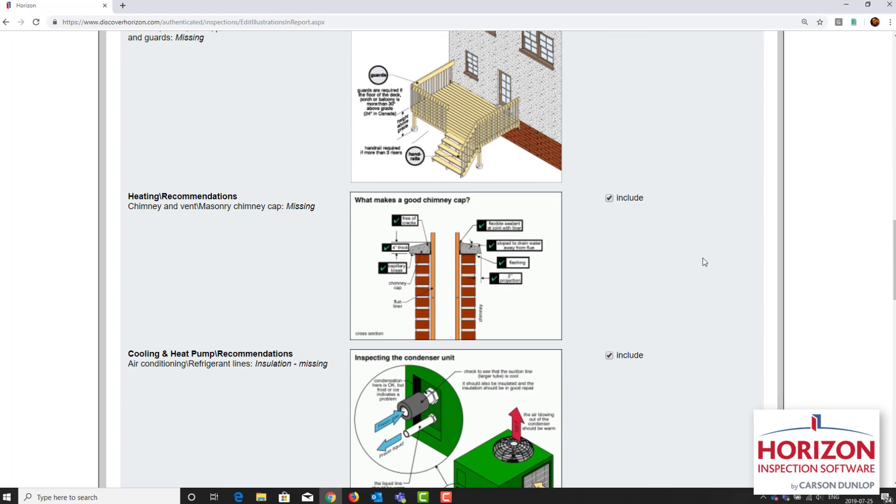
scroll(705, 261, down, 2)
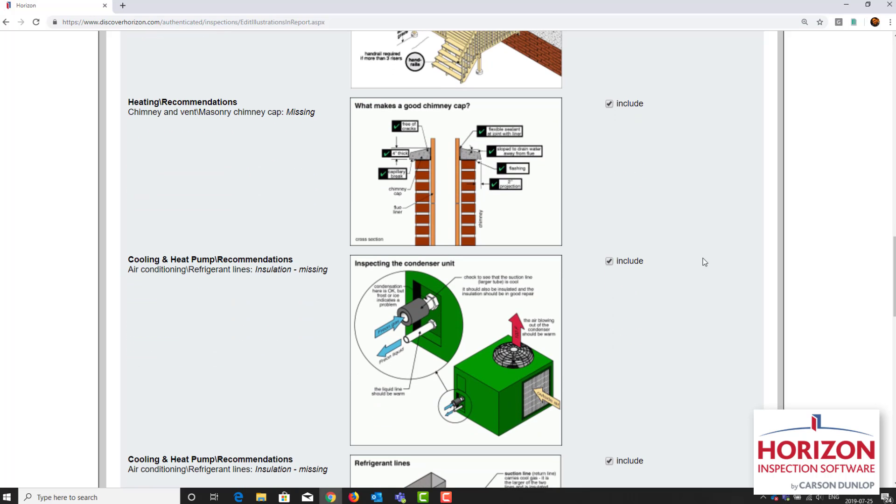
scroll(705, 262, down, 4)
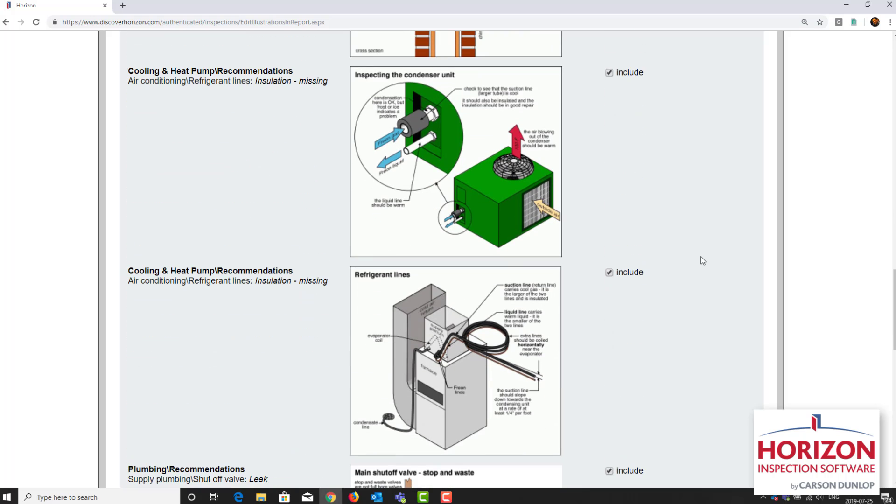
click(610, 273)
scroll(709, 252, down, 15)
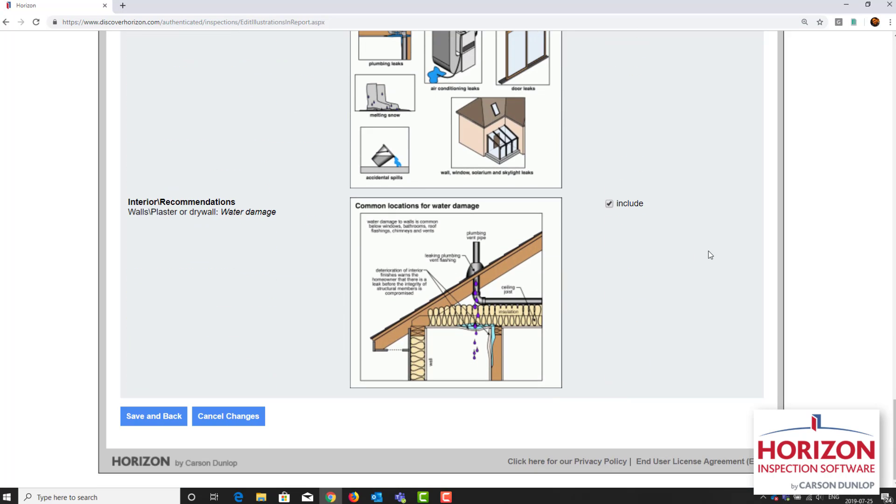
click(158, 418)
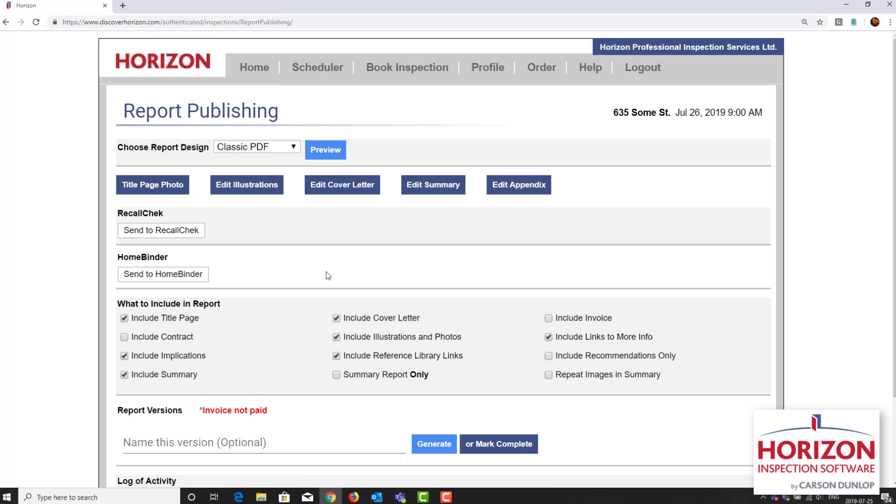
Step: Preview the Classic PDF report, check the overview recommendation in its insulation section, and close the preview
click(332, 157)
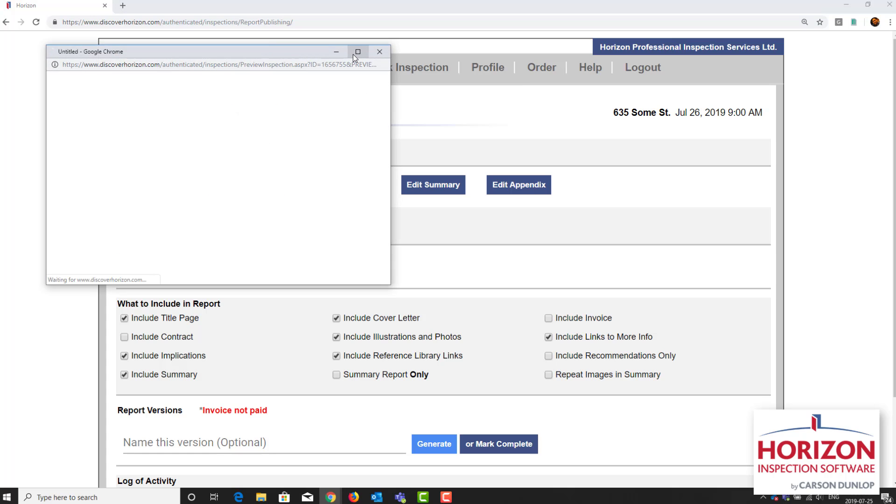
click(353, 55)
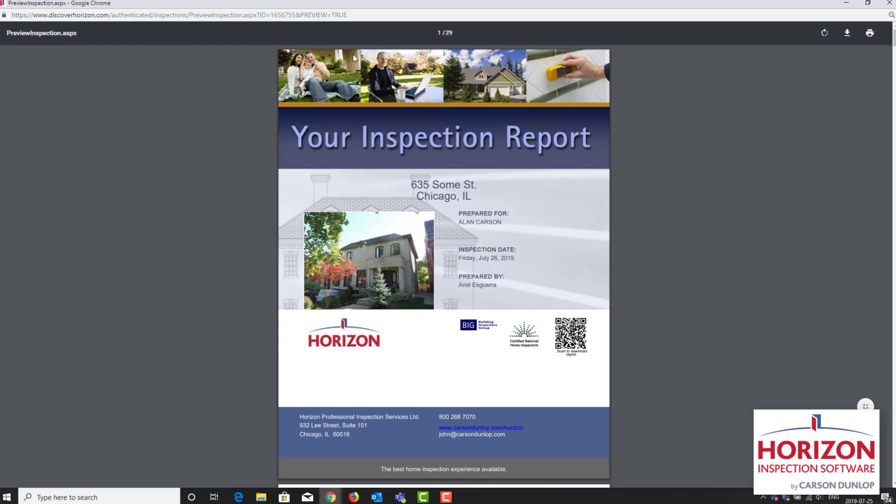
scroll(411, 324, down, 15)
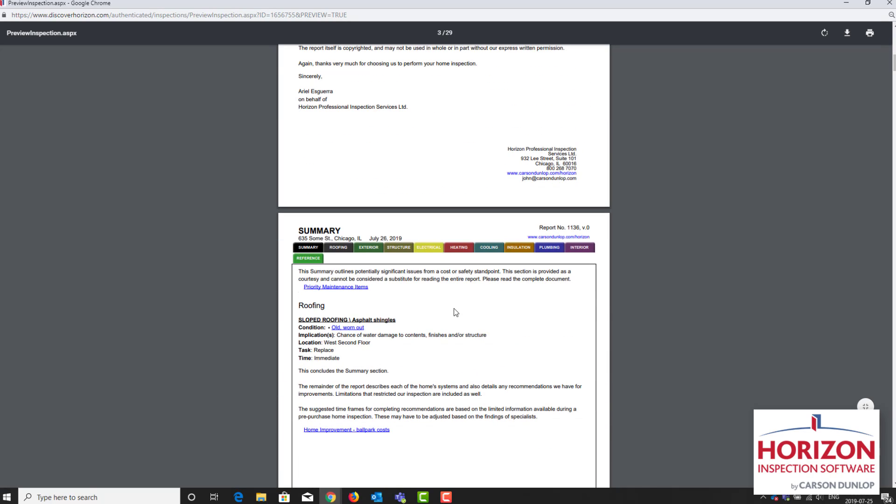
click(525, 249)
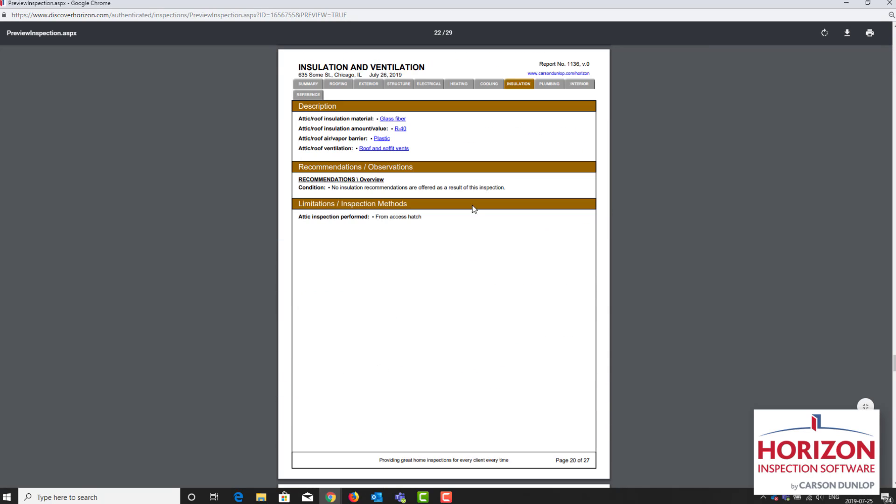
drag(506, 187, 332, 188)
click(753, 136)
click(888, 3)
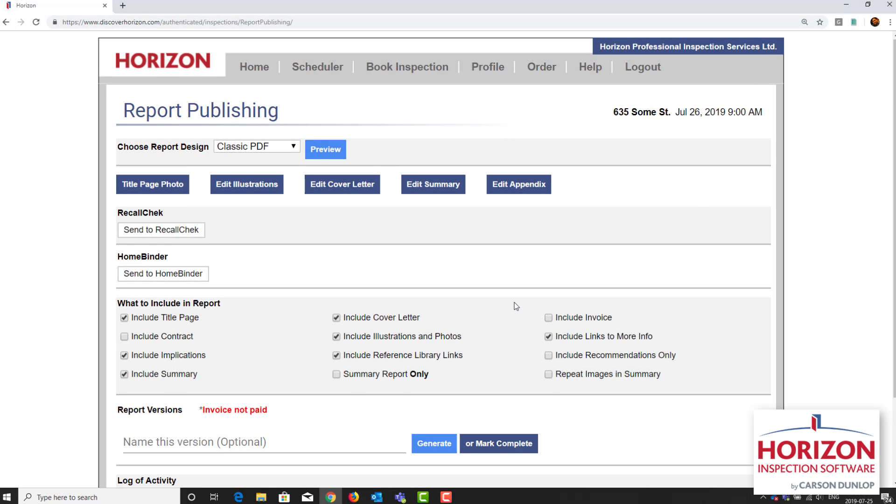
Step: Generate an unnamed version of the report and publish it as a PDF
scroll(516, 306, down, 2)
click(436, 339)
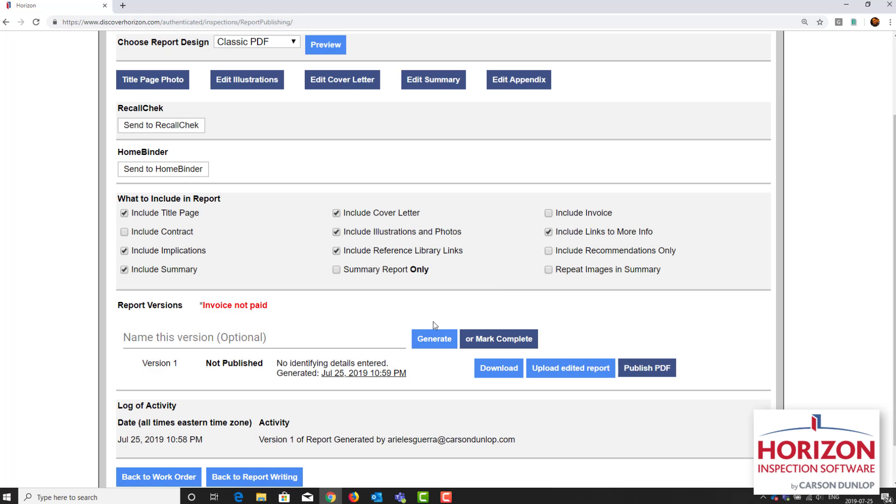
click(640, 369)
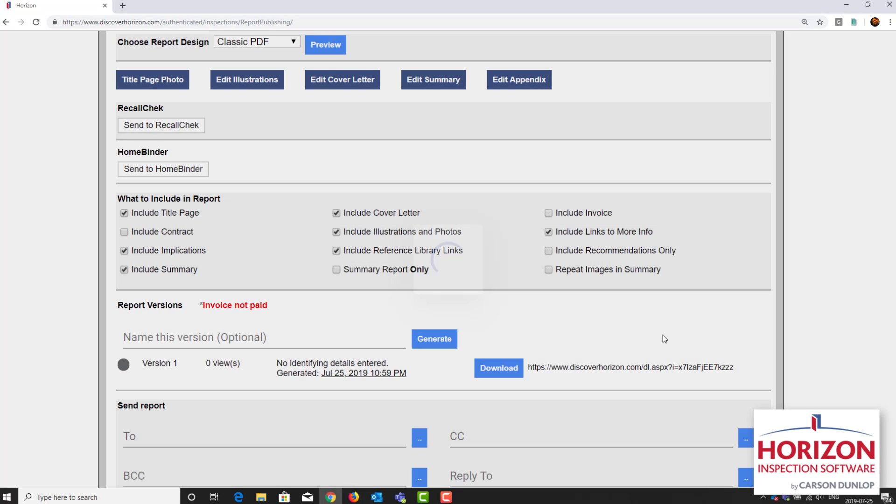
Step: Address the report e-mail to Client 1 by inserting the client's stored address as the recipient
scroll(696, 283, down, 3)
scroll(697, 280, down, 4)
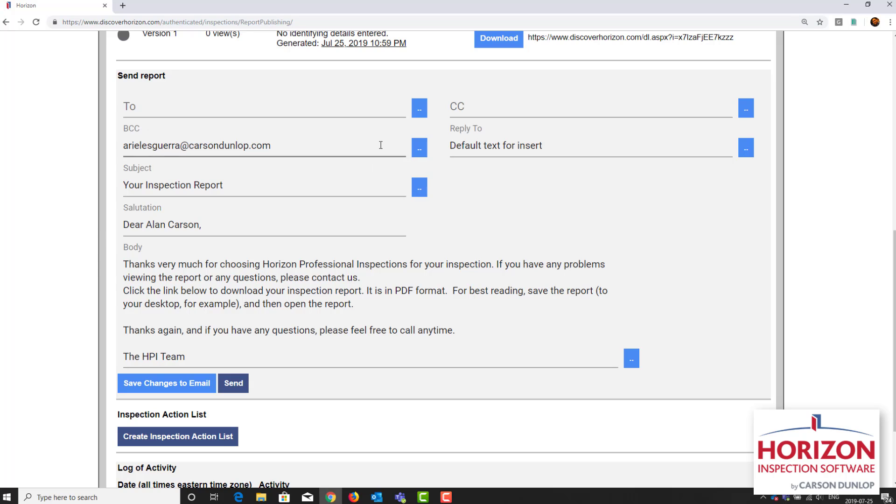
click(420, 113)
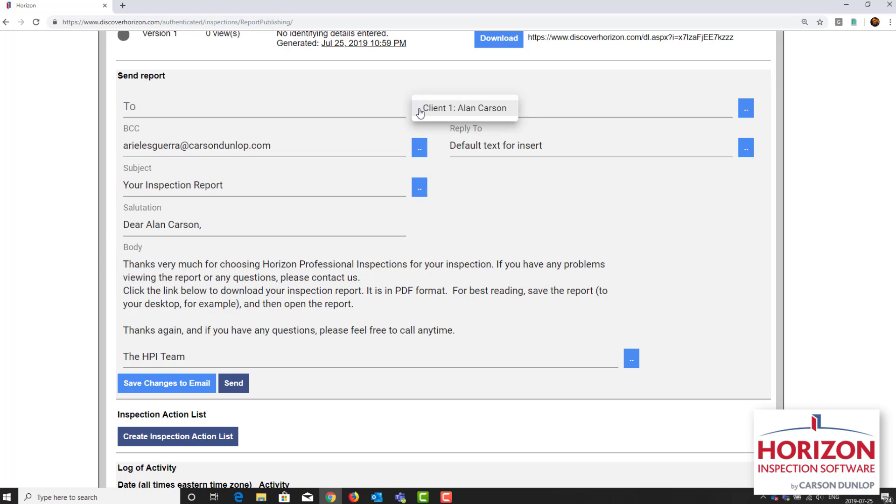
click(455, 110)
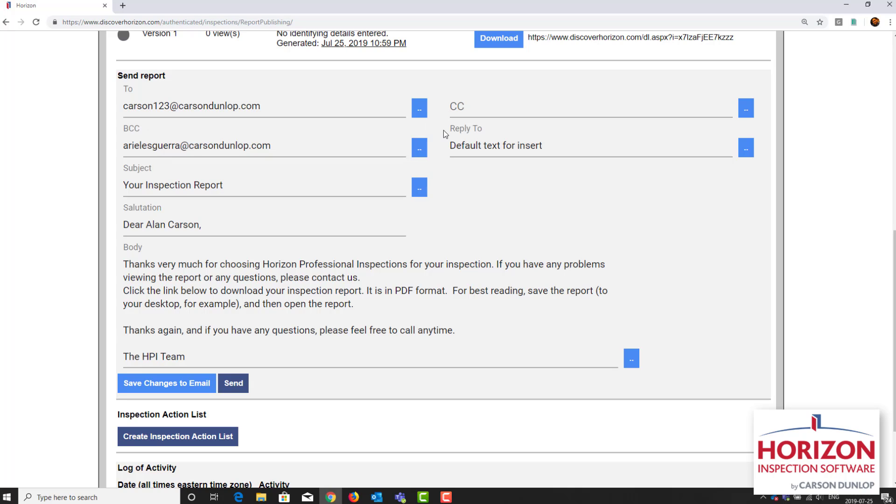